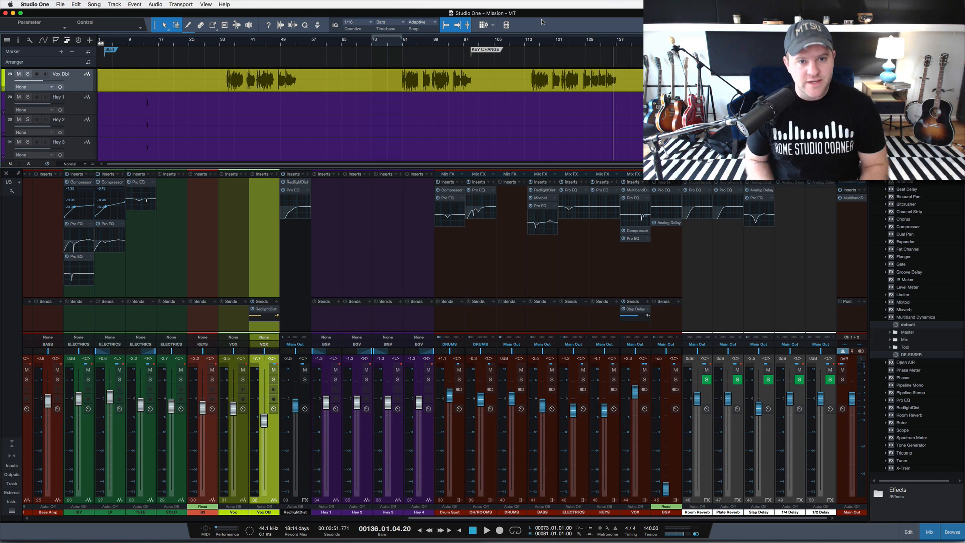
- Switch to the App Store window with the BetterSnapTool page
key(super+Tab)
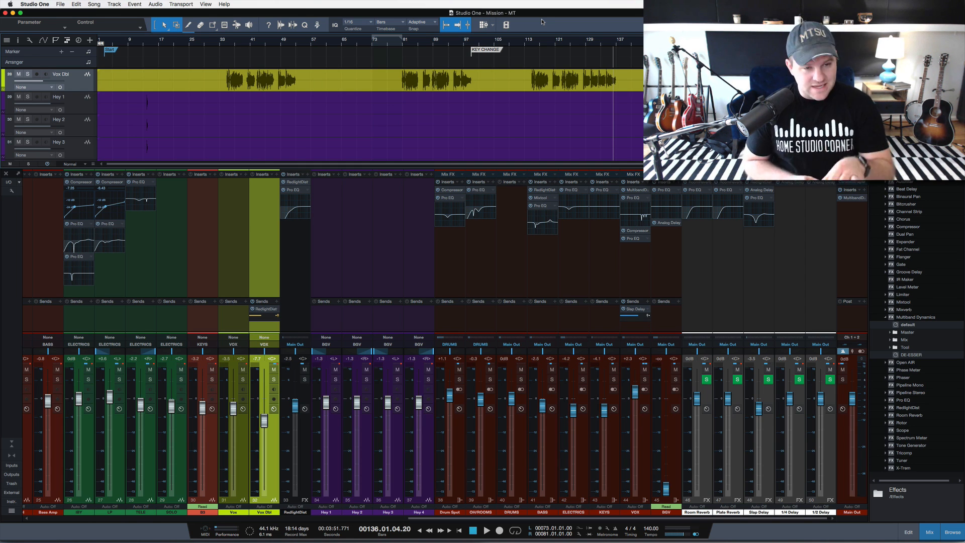
key(super+Tab)
key(super+Tab)
key(super+Tab)
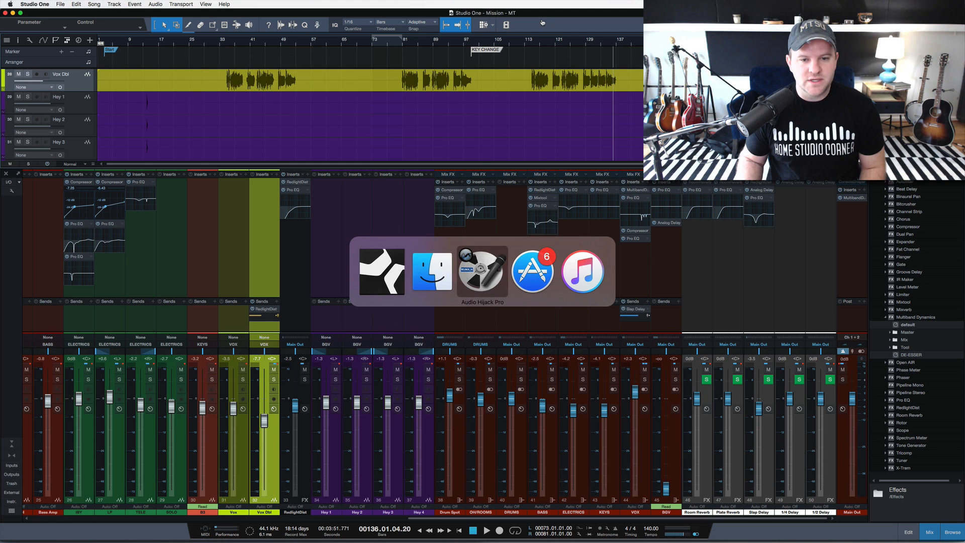
drag(323, 1, 323, 1)
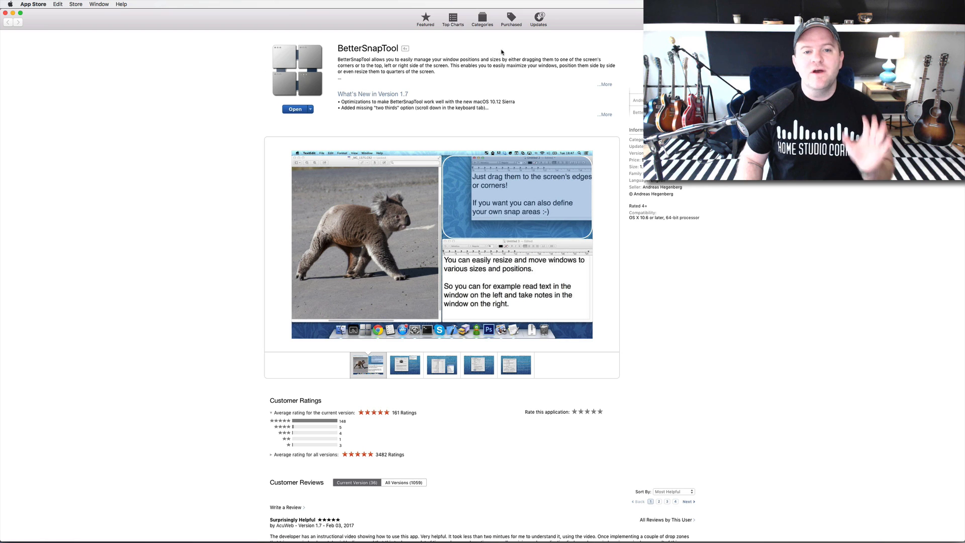
- Resize the App Store and Studio One windows manually so that they share the screen side by side
drag(964, 46, 470, 47)
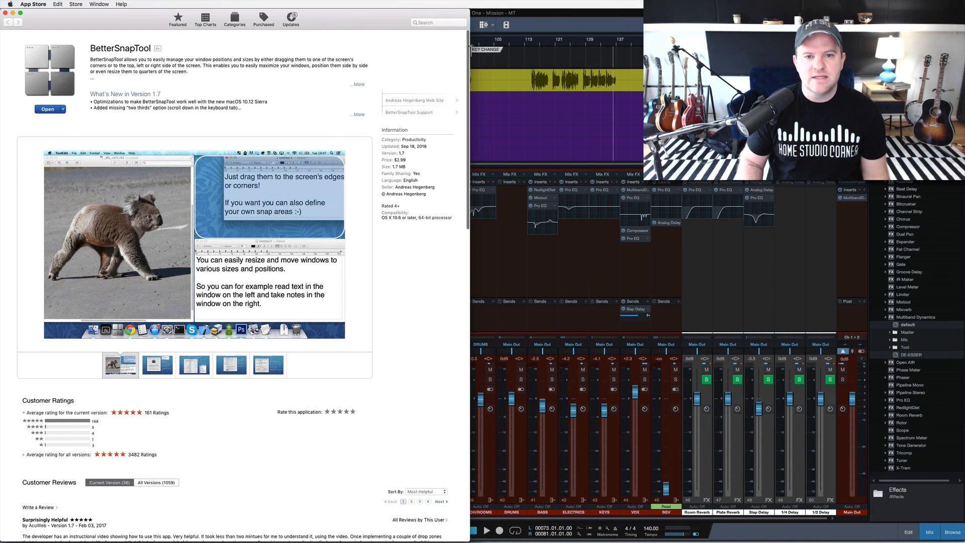
click(572, 14)
drag(1, 47, 421, 47)
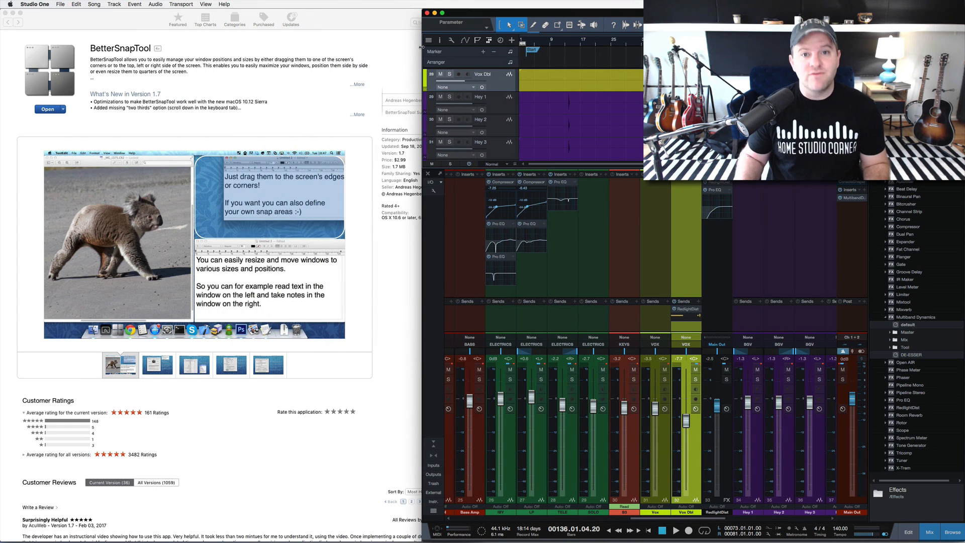
- Restore the Studio One window to fill the screen and switch back to the App Store
double_click(487, 28)
key(super+Tab)
key(super+Tab)
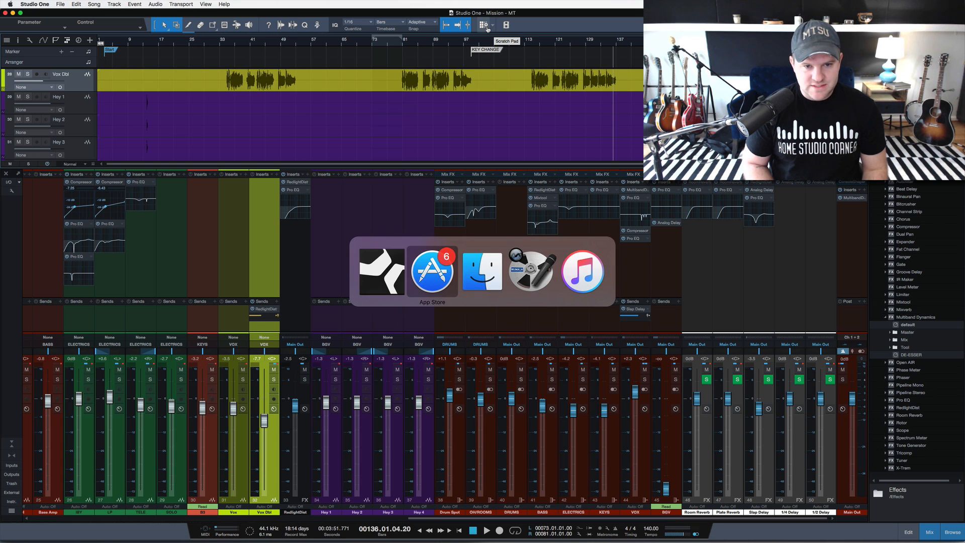
key(super+Tab)
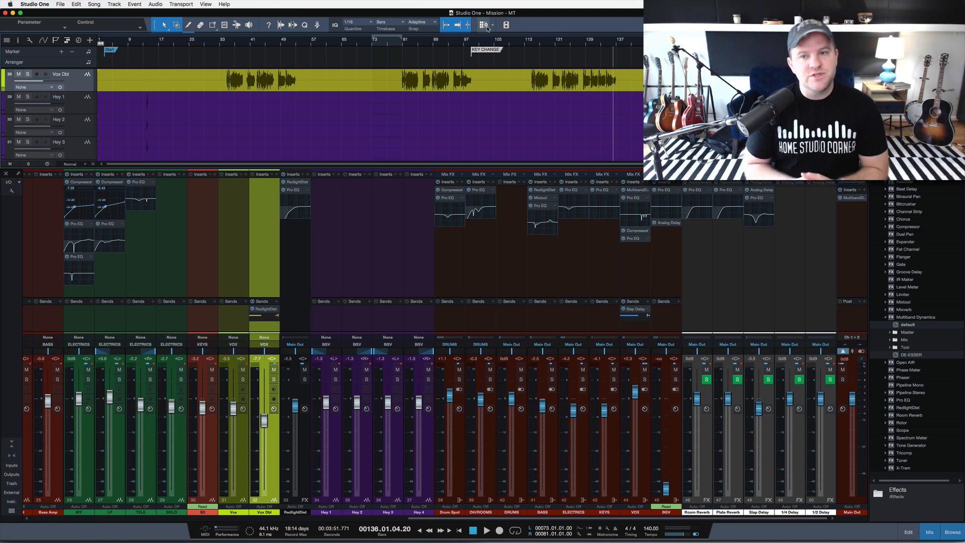
key(super+Tab)
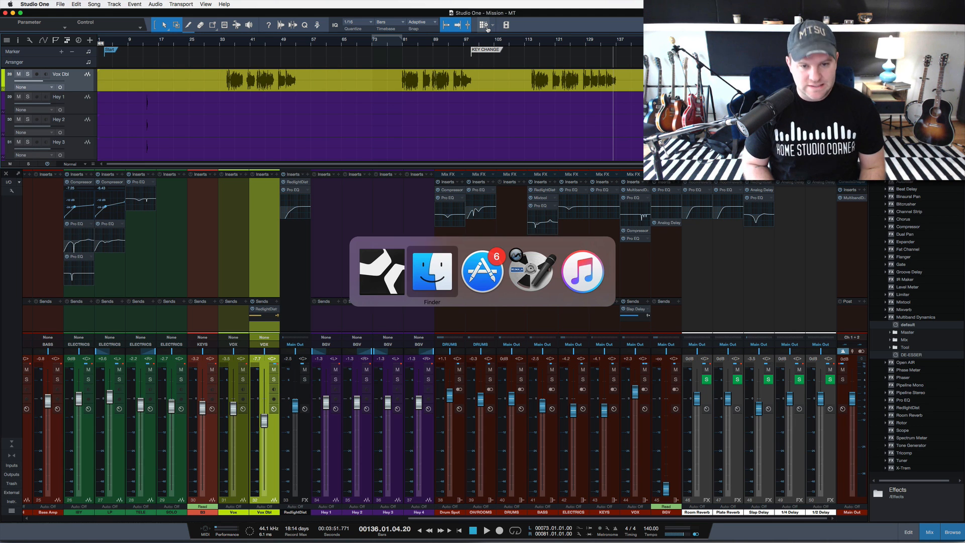
key(super+Tab)
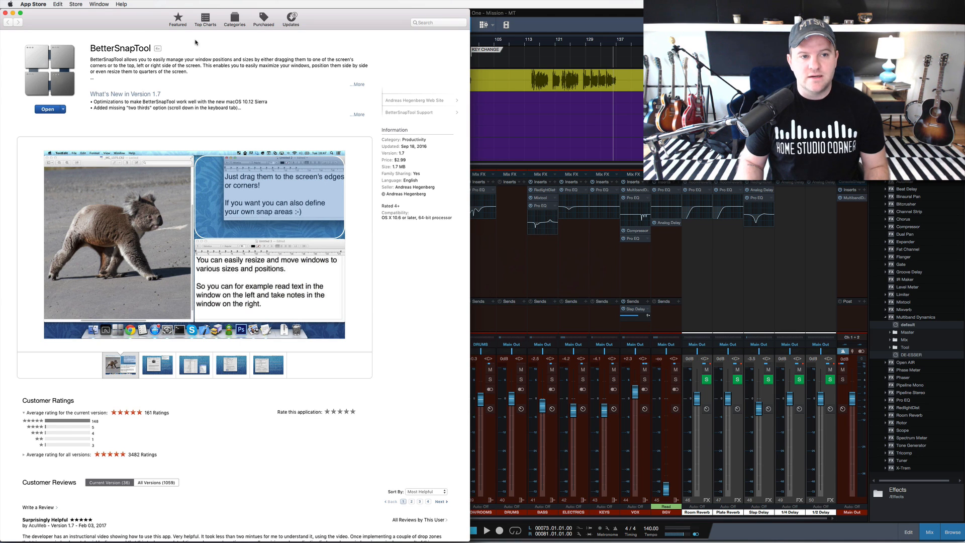
- Snap the App Store window to the right half of the screen
drag(123, 26, 963, 146)
drag(619, 19, 964, 170)
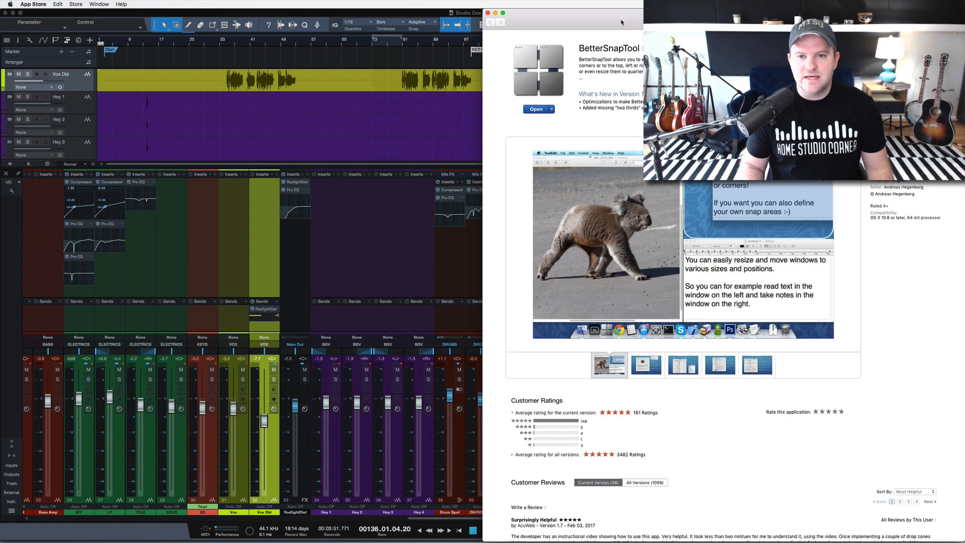
drag(624, 23, 823, 23)
- Snap the App Store window to fill the whole screen and return it to its floating size
drag(711, 2, 964, 2)
double_click(576, 18)
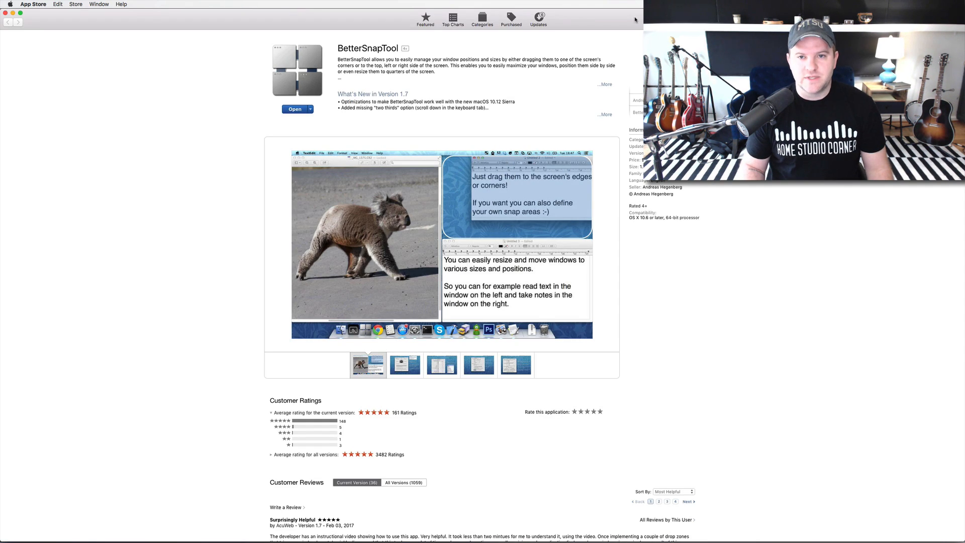
double_click(635, 21)
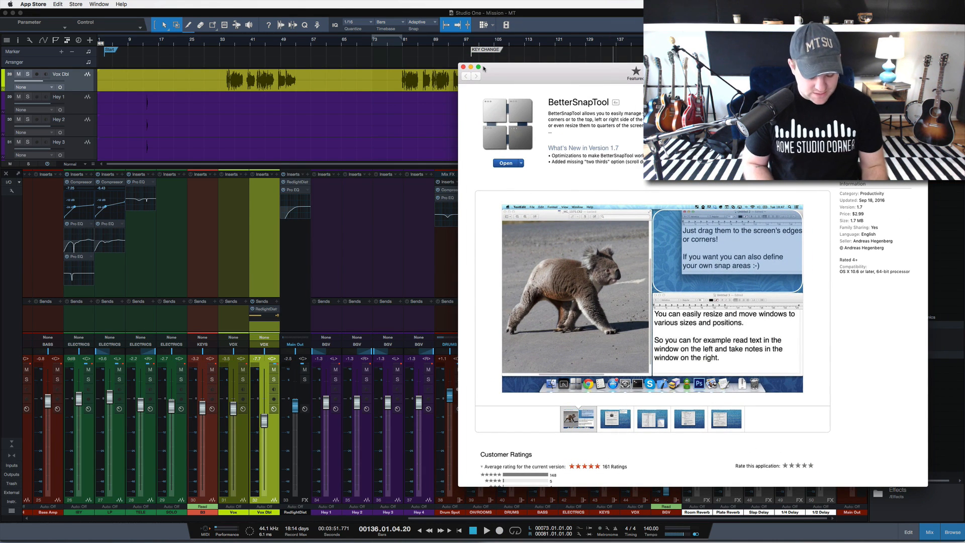
- Snap the App Store window to the right half, lower-left quarter and bottom half, ending in the upper-left quarter of the screen
key(ctrl+alt+Right)
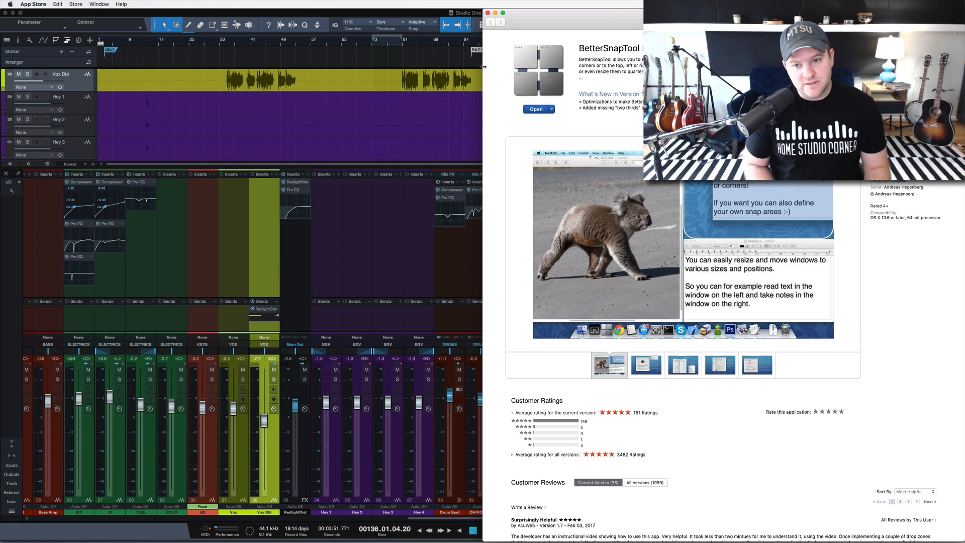
key(ctrl+alt+u)
key(ctrl+alt+j)
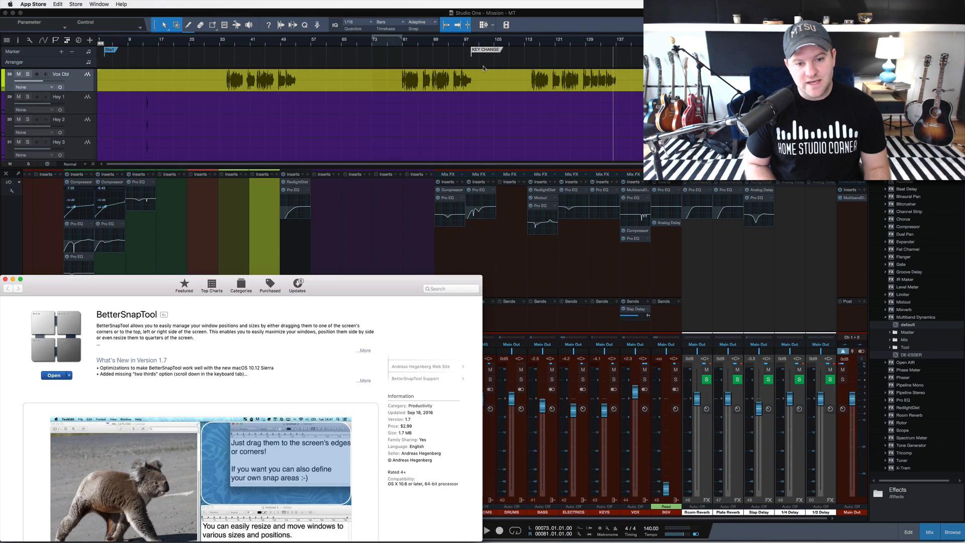
key(ctrl+alt+Return)
key(ctrl+alt+j)
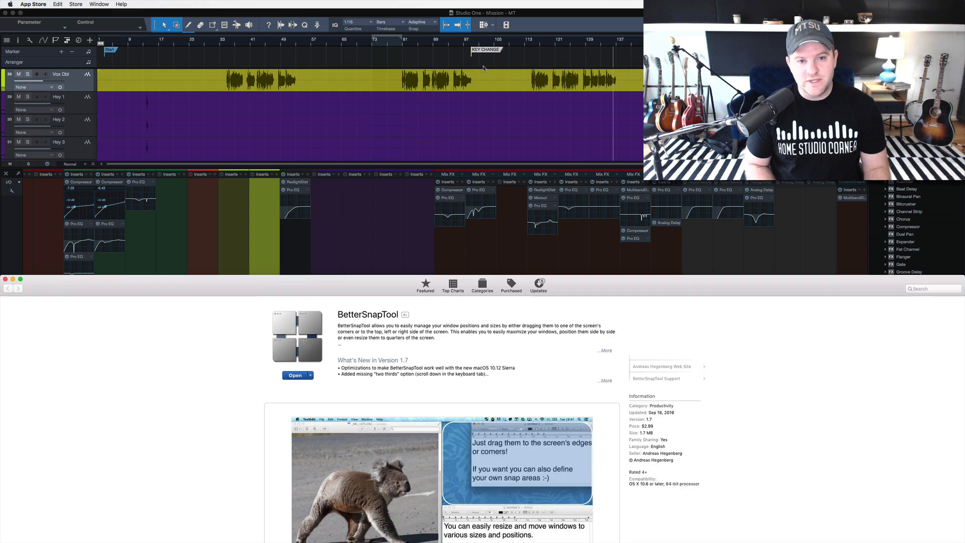
key(ctrl+alt+Return)
key(ctrl+alt+u)
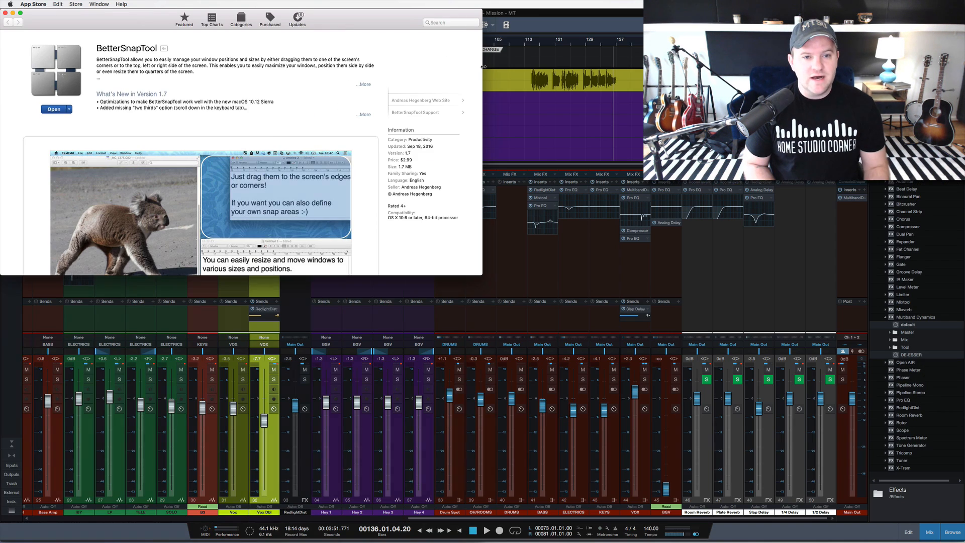
- Snap the Studio One window to the right half of the screen and make iTunes the active window
click(545, 29)
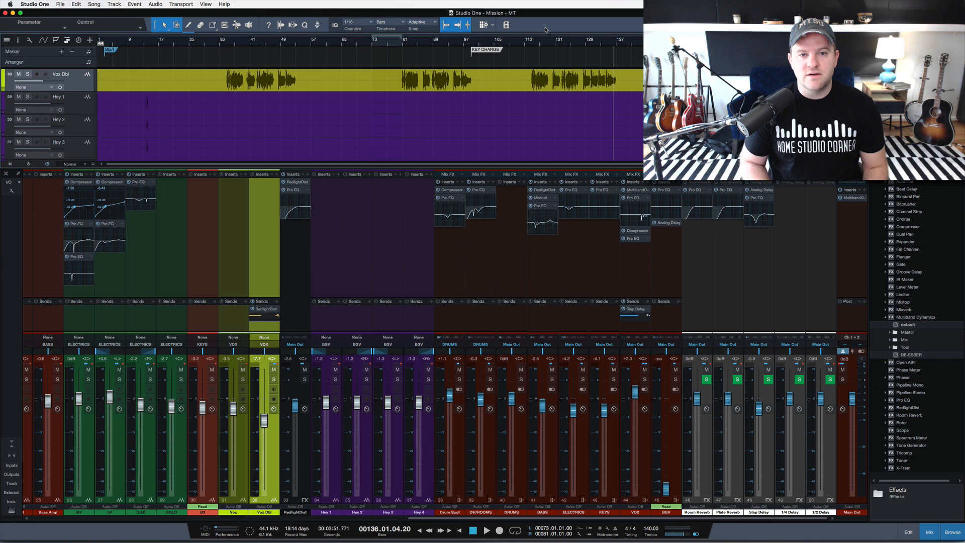
key(ctrl+alt+Right)
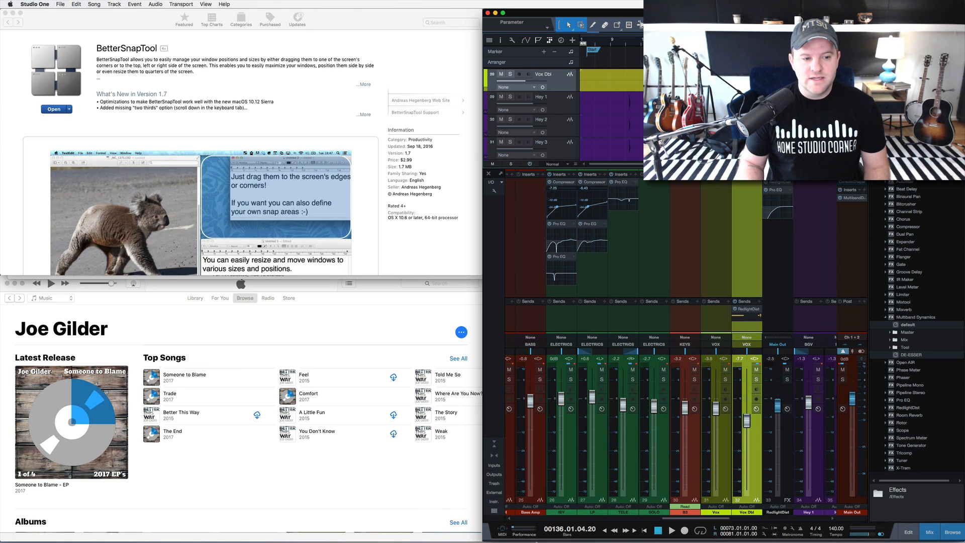
click(380, 487)
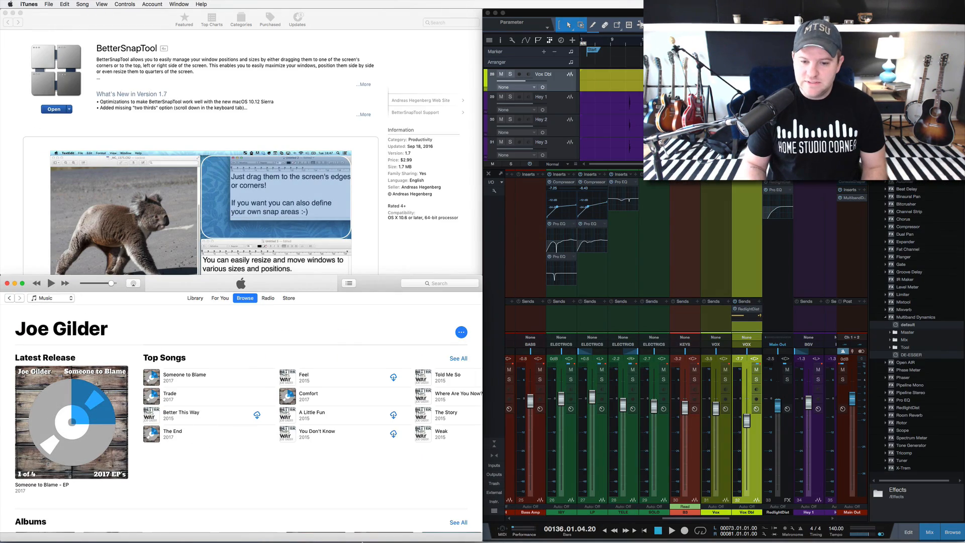
- Open TextEdit and create a new document containing "LYRICS GO HERE"
mouse_move(503, 541)
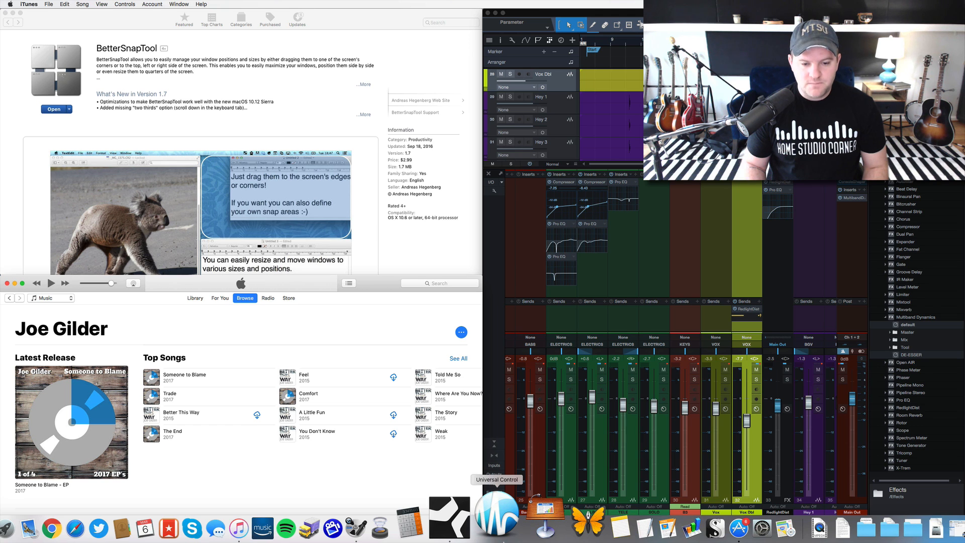
click(610, 525)
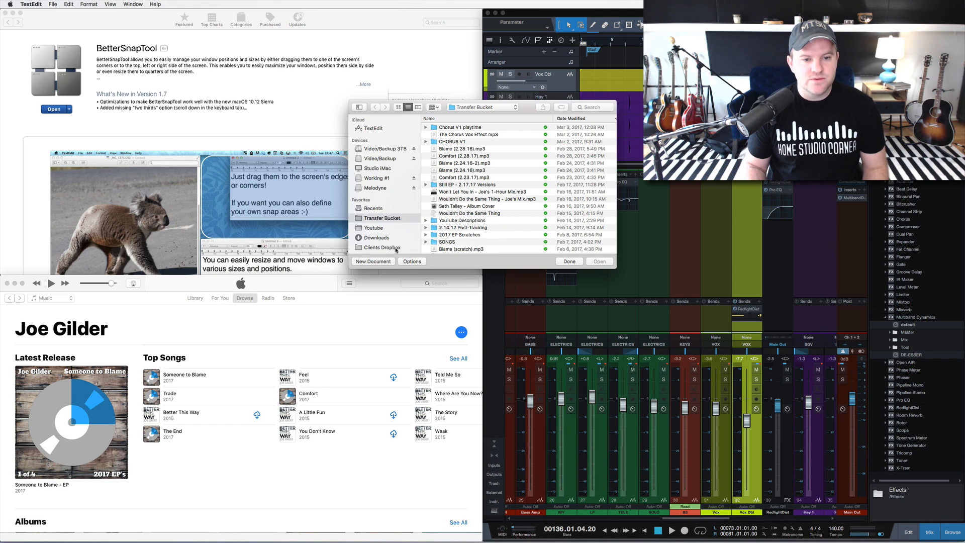
click(385, 259)
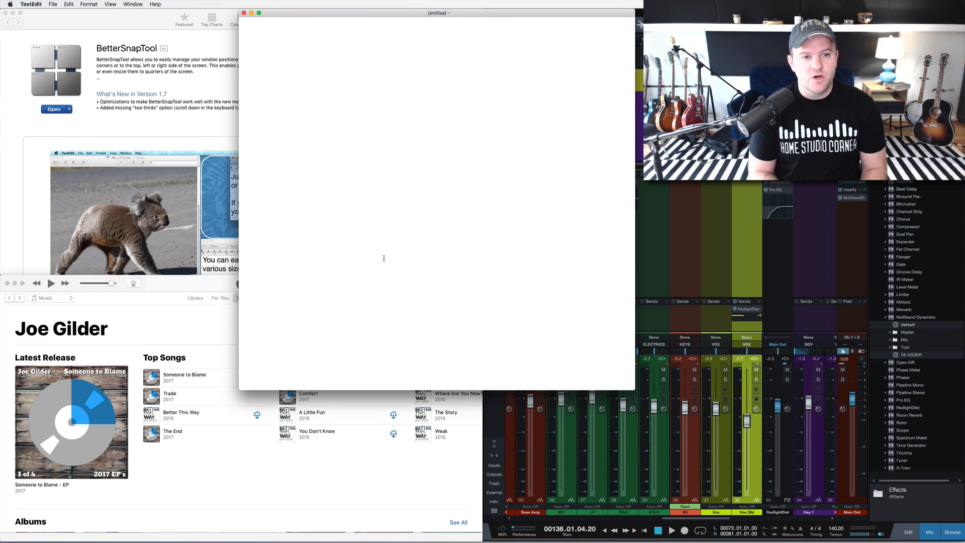
text(LYRICS GO HER)
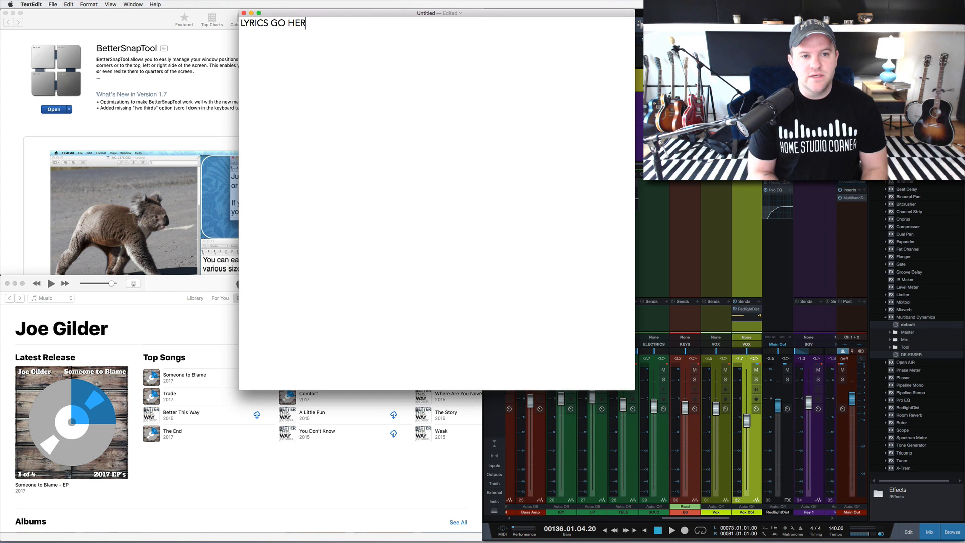
text(E)
- Snap the TextEdit document to the right half of the screen and Studio One to the upper-left quarter
key(ctrl+super+Left)
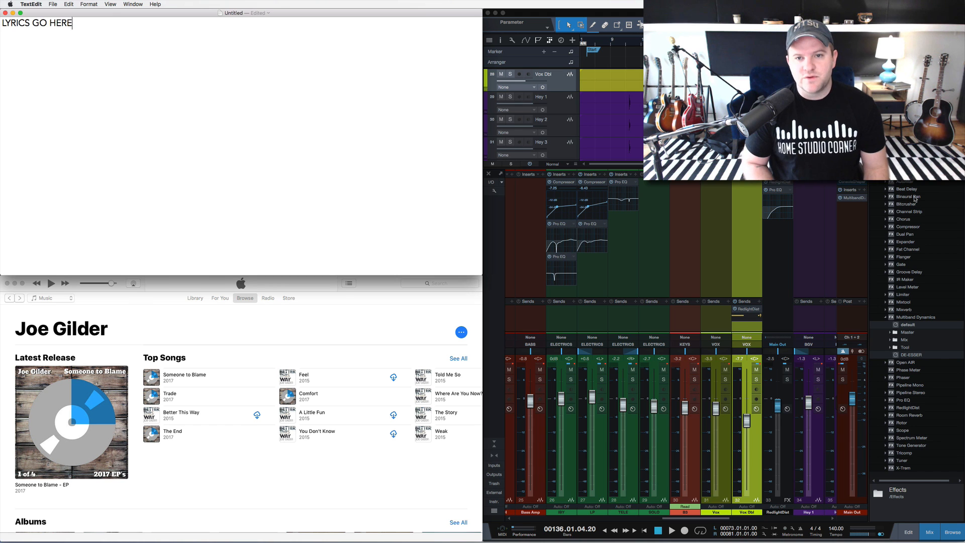
key(ctrl+super+Right)
key(super+Tab)
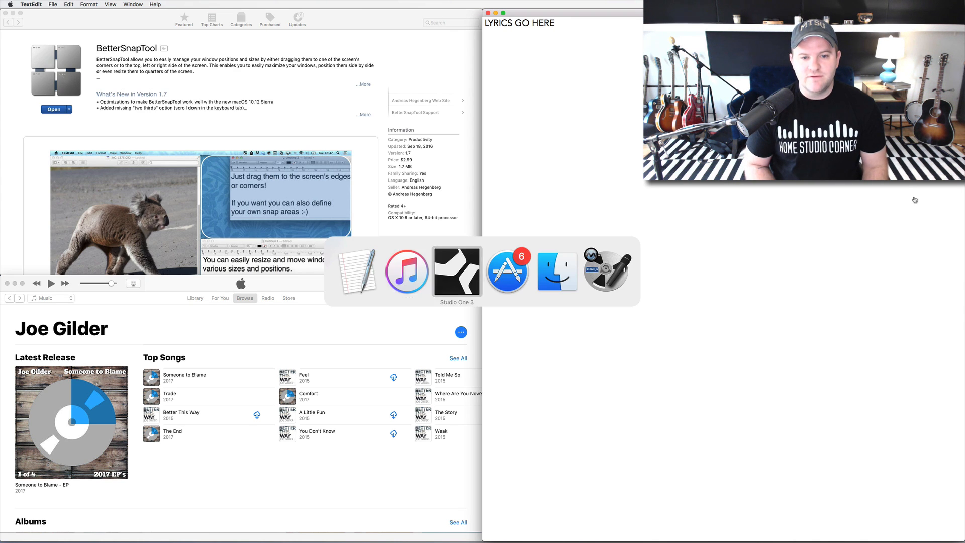
key(ctrl+super+Left)
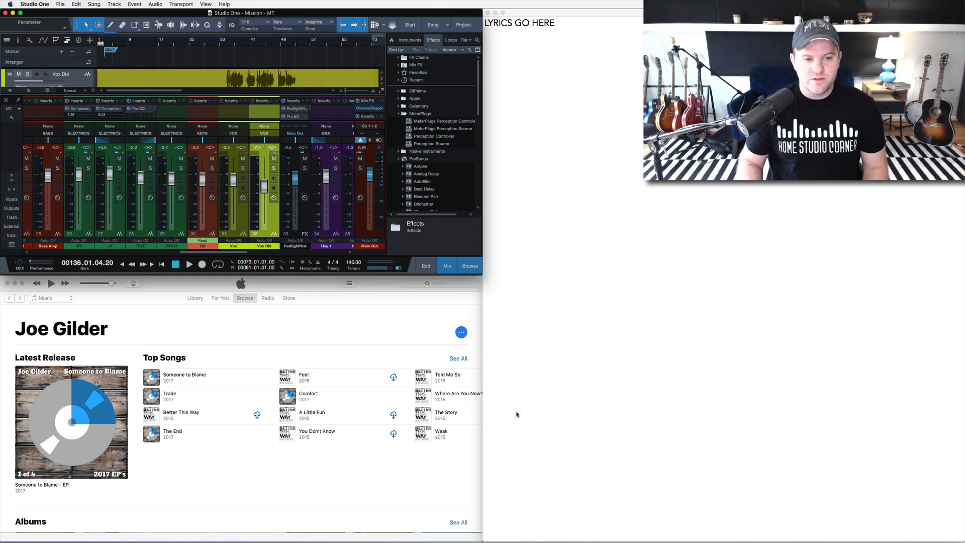
- Expand Studio One to fill the screen and snap the TextEdit document through several positions, ending in the upper-left quarter
key(alt+super+f)
key(super+Tab)
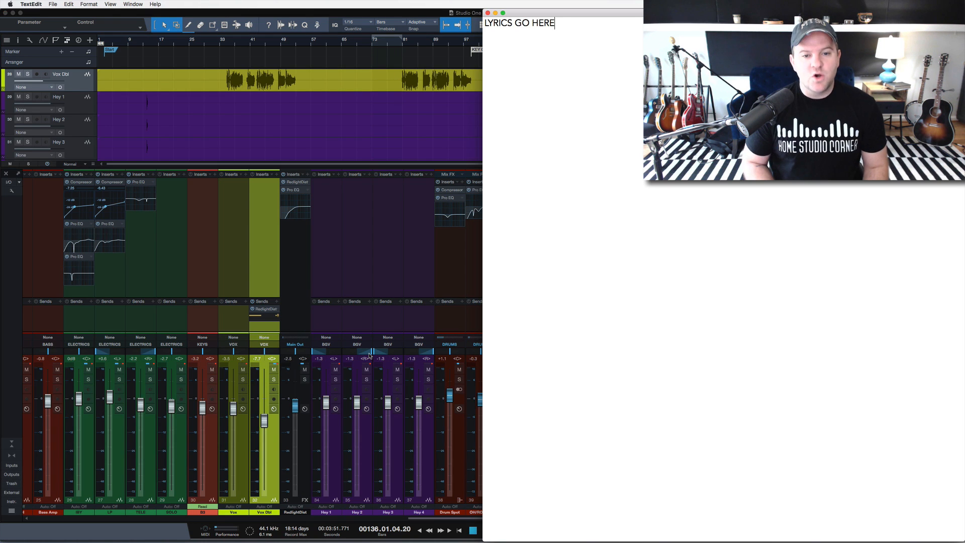
key(alt+super+f)
key(ctrl+shift+super+Left)
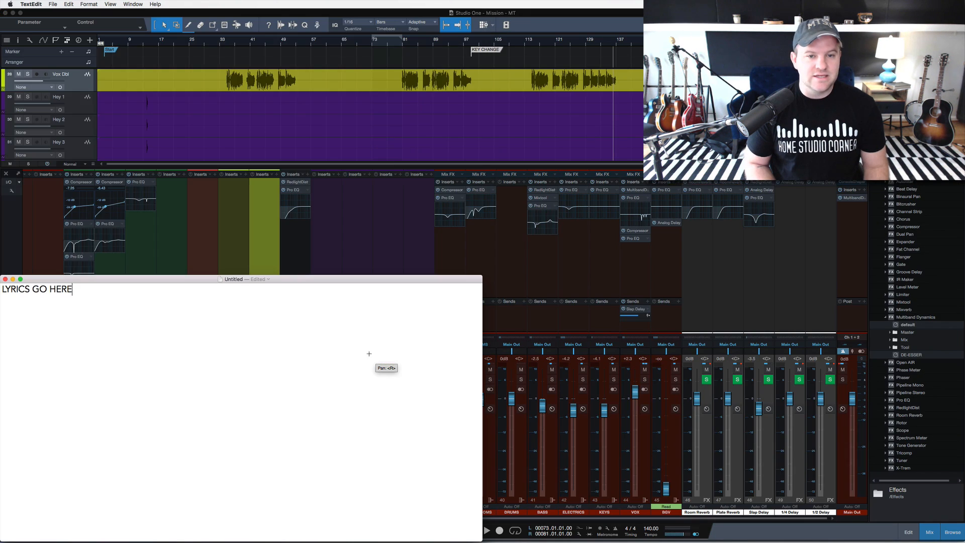
key(alt+super+f)
key(alt+super+Right)
key(alt+super+Left)
key(ctrl+super+Left)
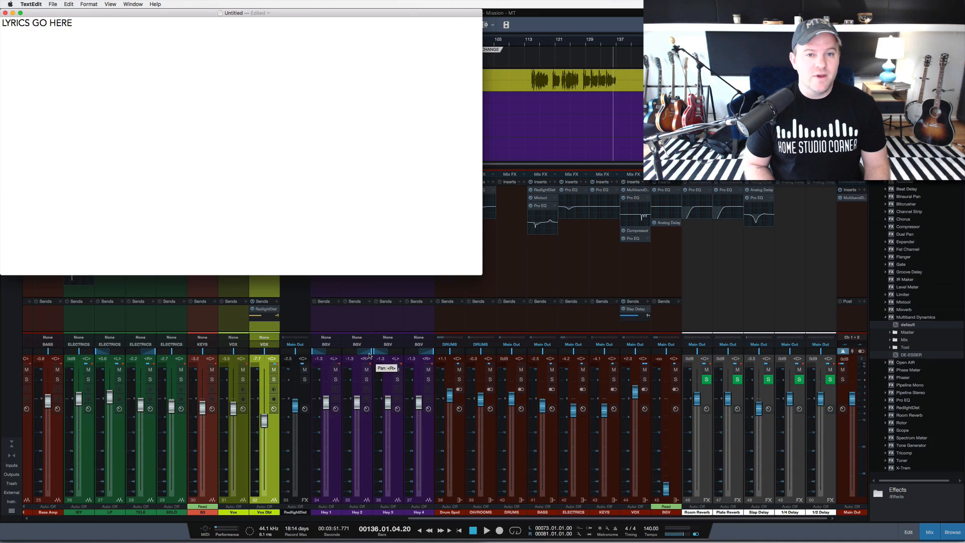
- Switch to Studio One and move the RedlightDist effects channel between the BGV bus and the Room Reverb channel
key(super+Tab)
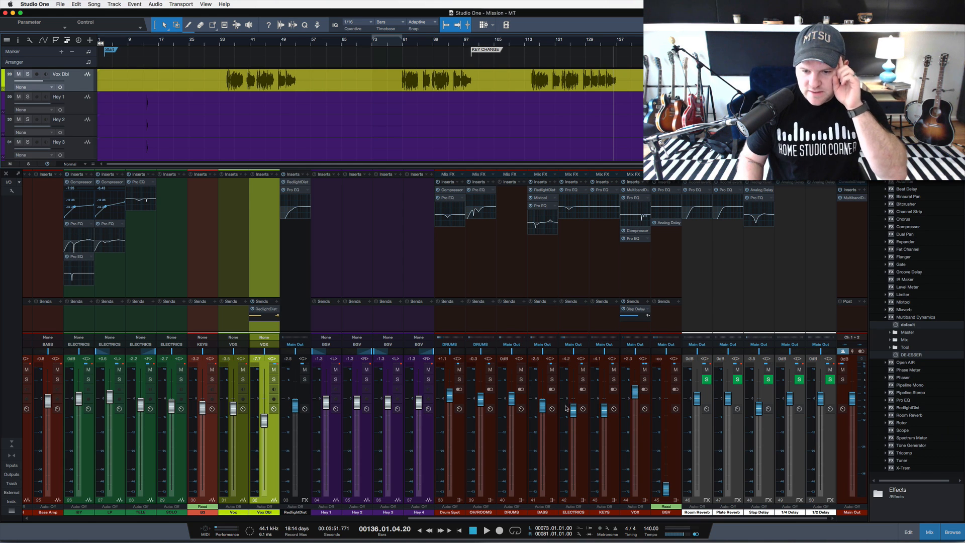
click(637, 272)
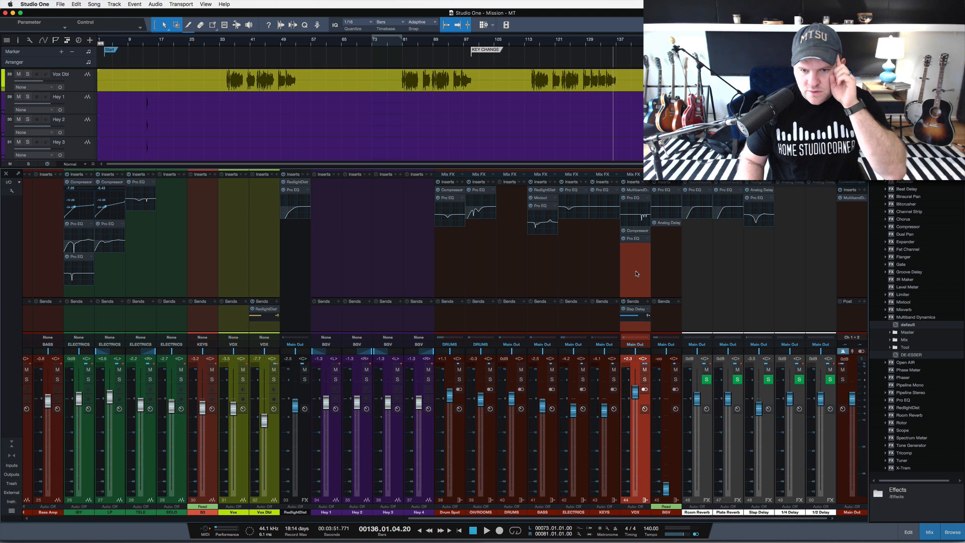
click(754, 253)
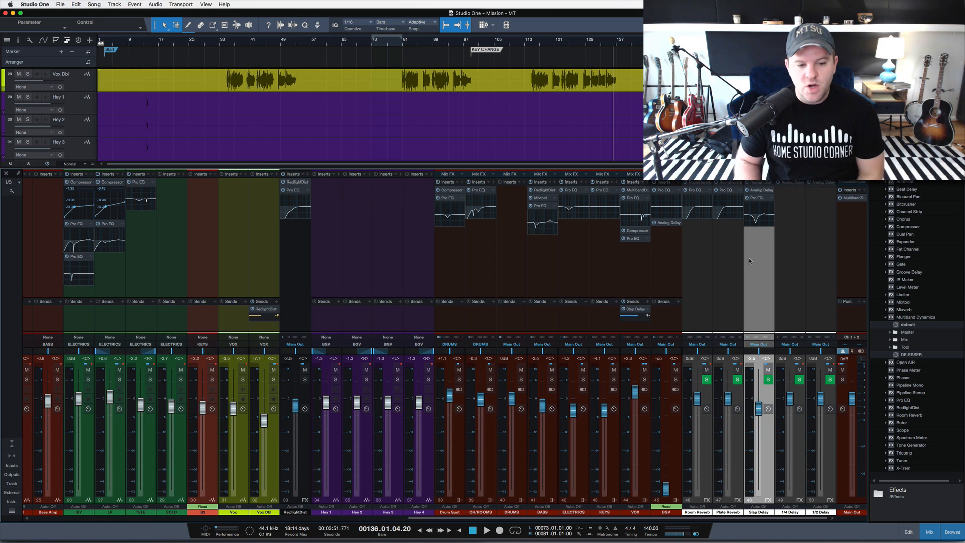
drag(291, 287, 687, 280)
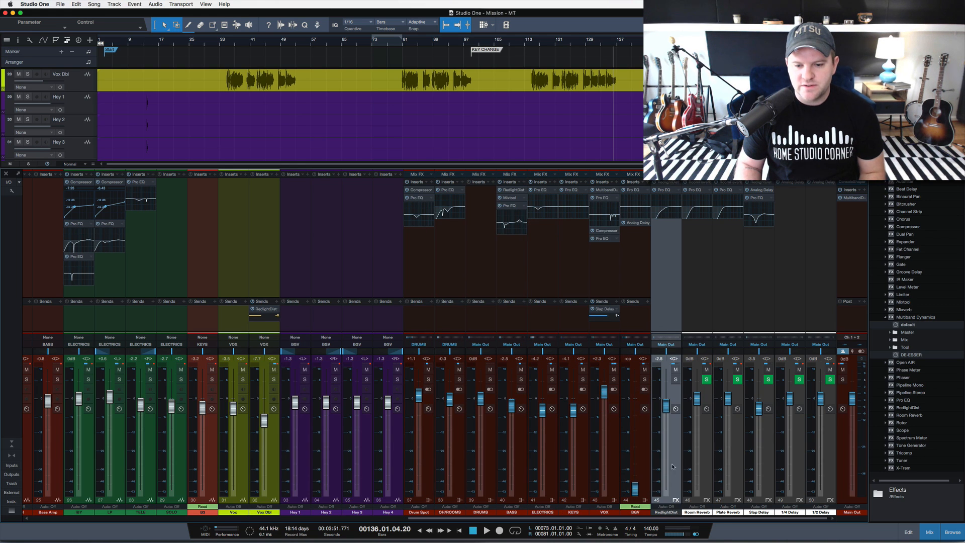
- Color the RedlightDist effects channel white and move it between the Vox Dbl and Hey 1 channels
double_click(666, 511)
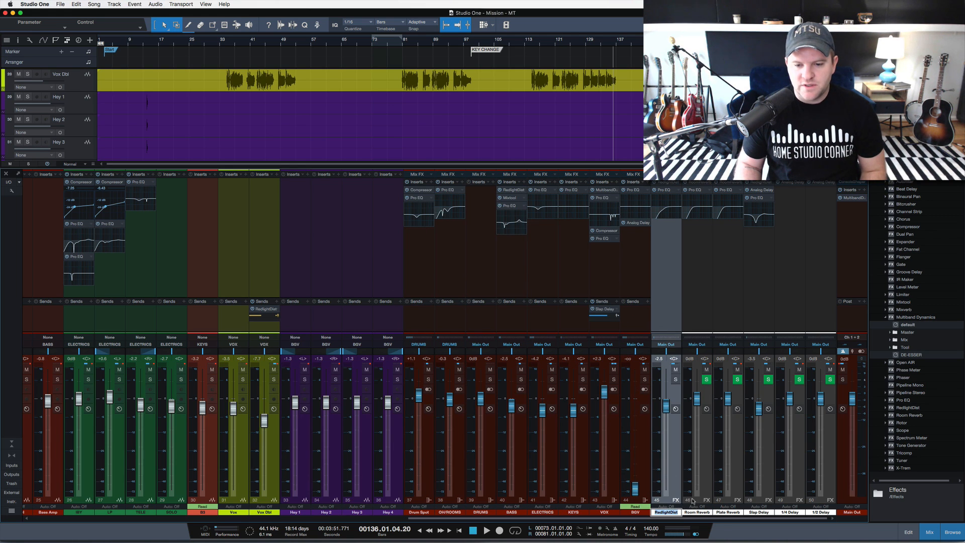
click(678, 513)
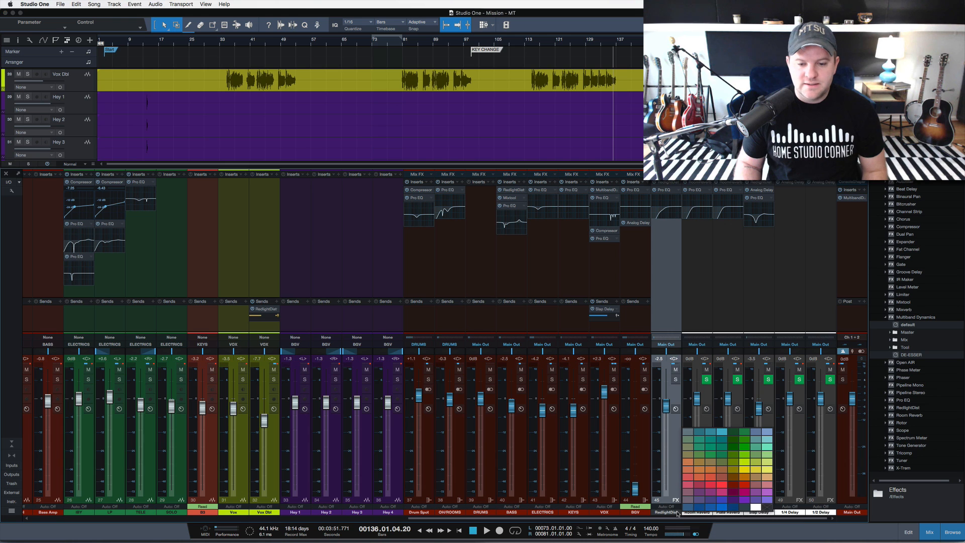
click(754, 509)
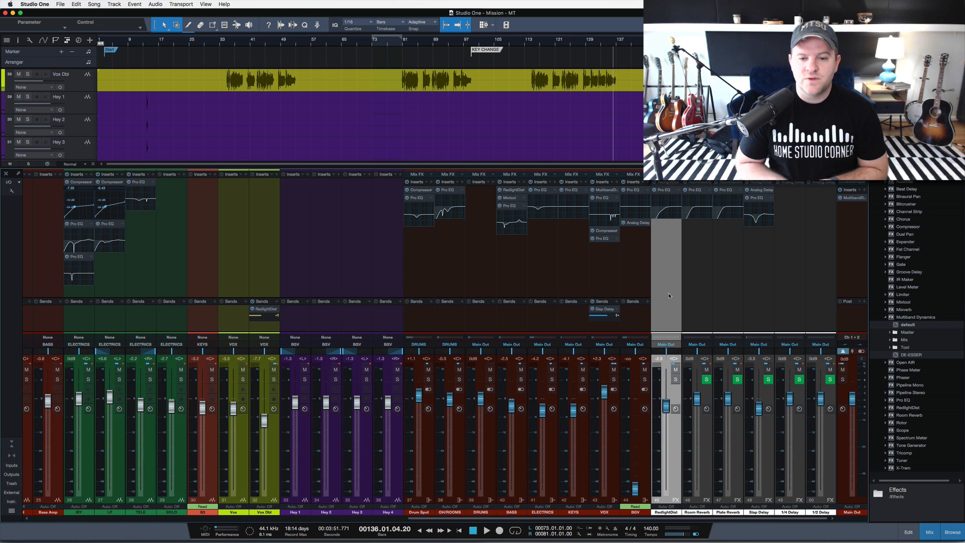
drag(668, 296, 274, 276)
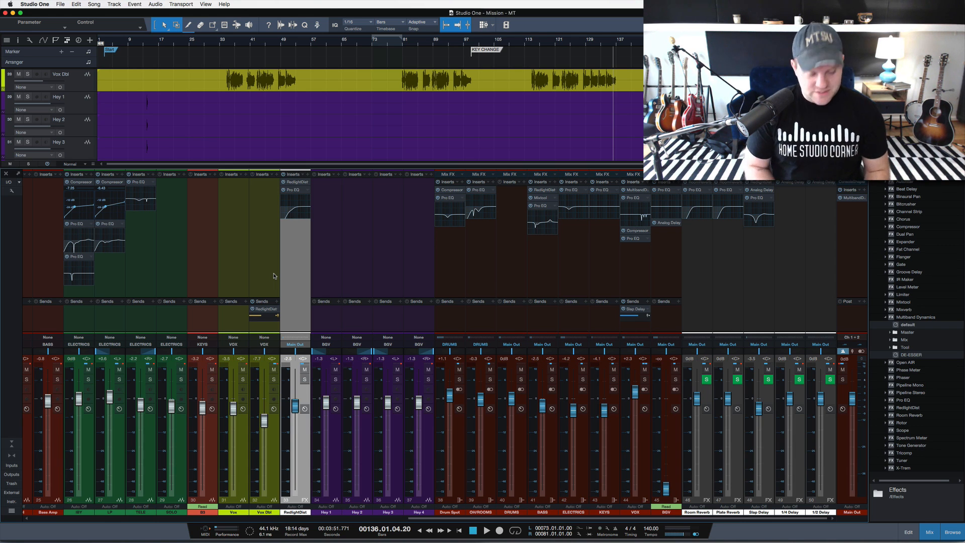
- Play the full mix from the beginning of the song to listen to it, and stop playback
key(Home)
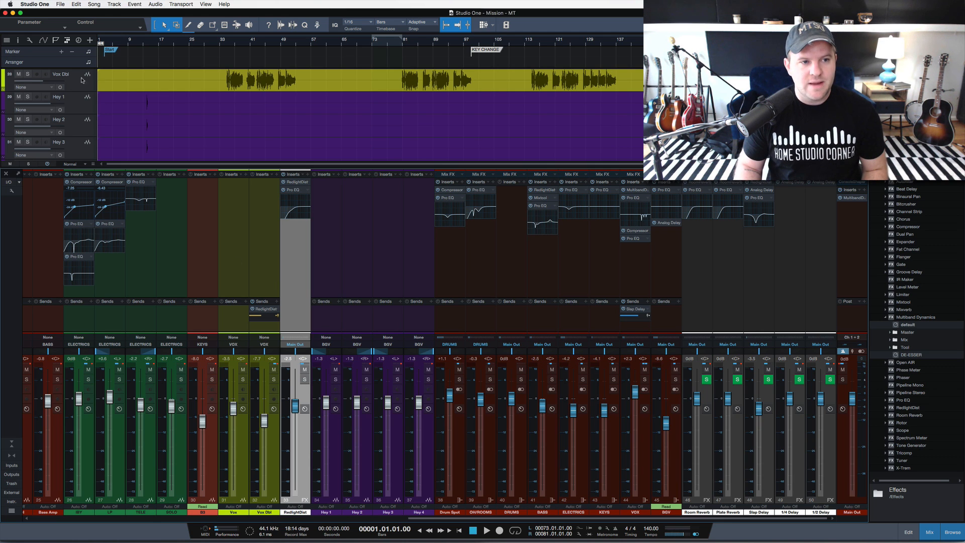
drag(116, 43, 151, 56)
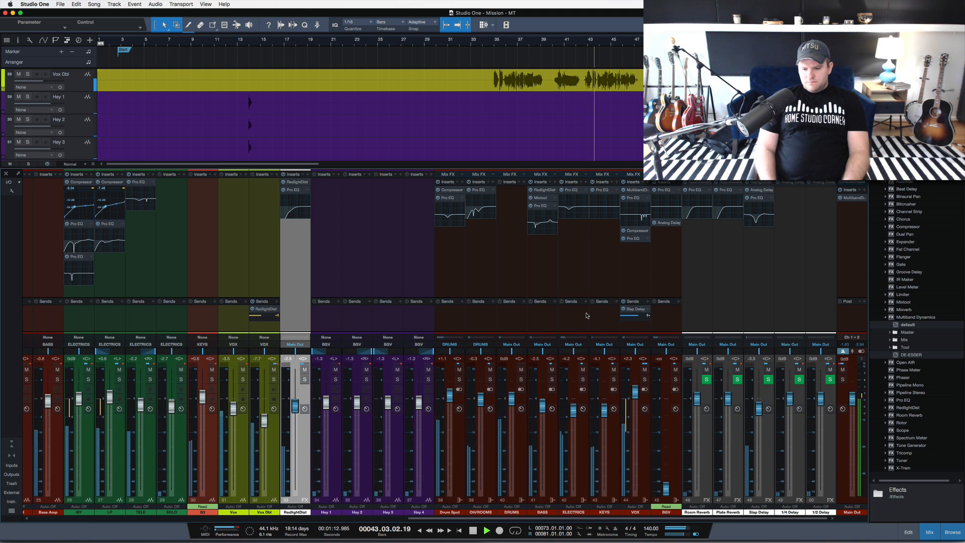
key(space)
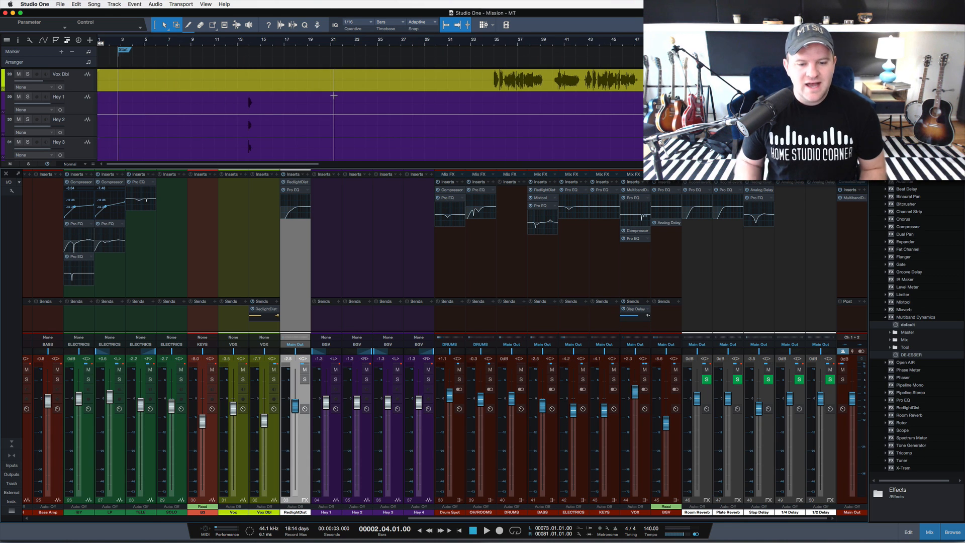
- Solo the BASS bus and play the song to listen to the bass on its own
click(552, 379)
key(space)
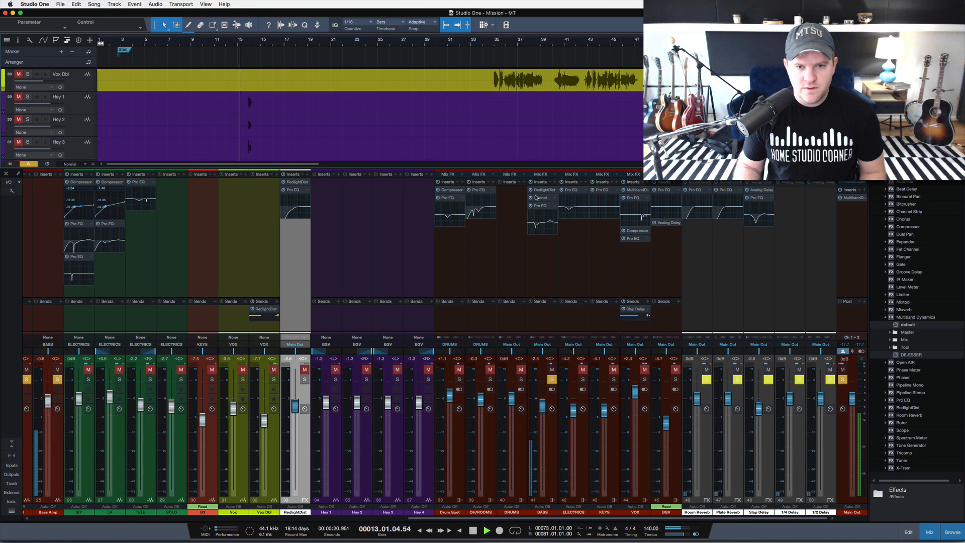
key(space)
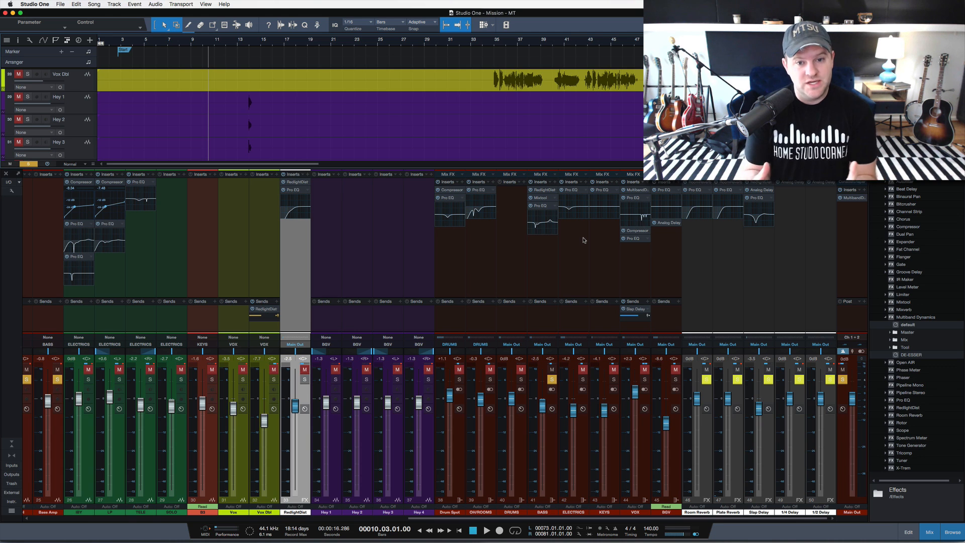
- Examine the BASS bus's Splitter routing from RedlightDist and Mixtool through to the Pro EQ, then close the effects window
click(542, 206)
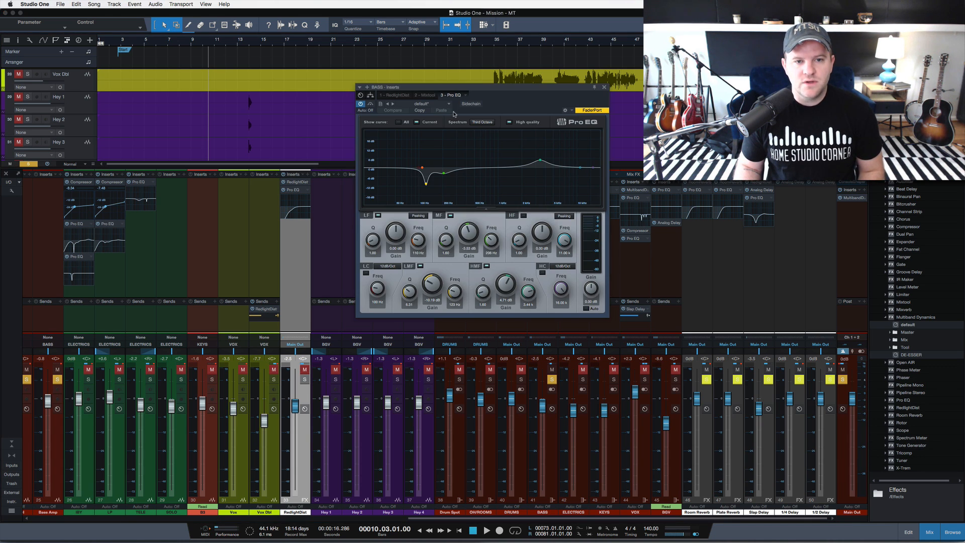
click(370, 95)
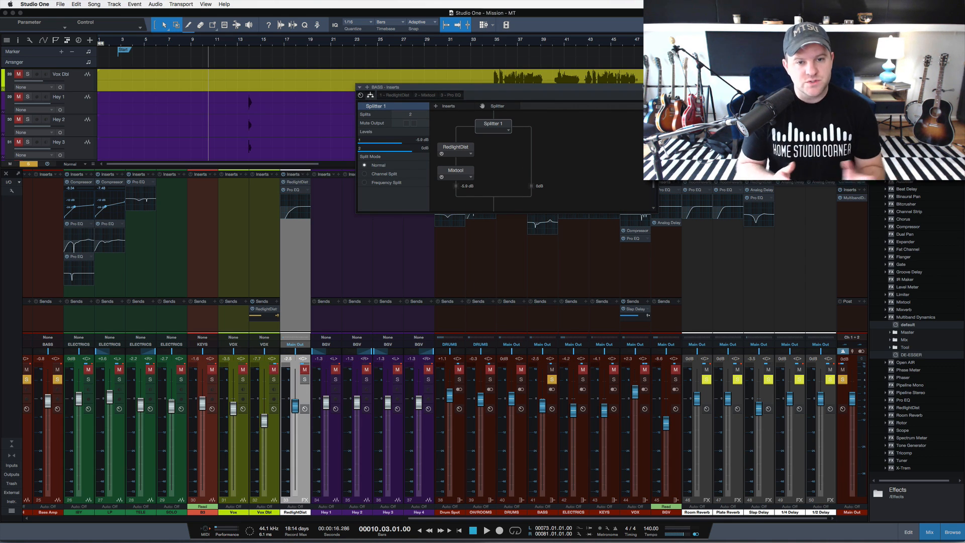
click(653, 87)
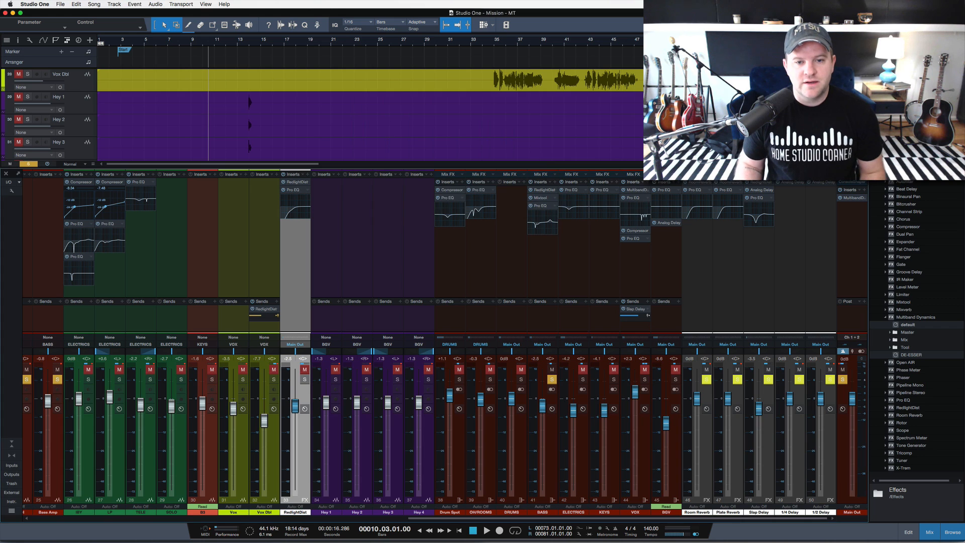
click(540, 206)
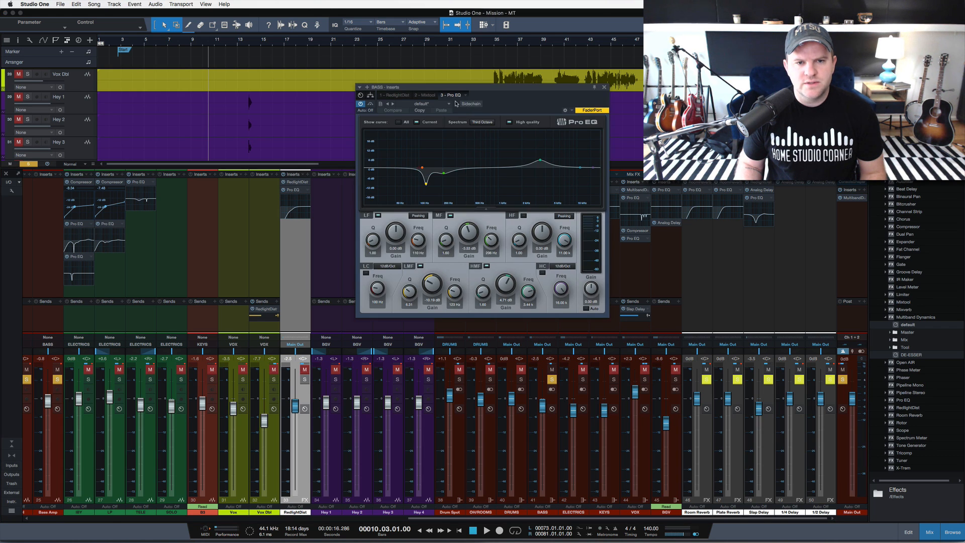
click(370, 95)
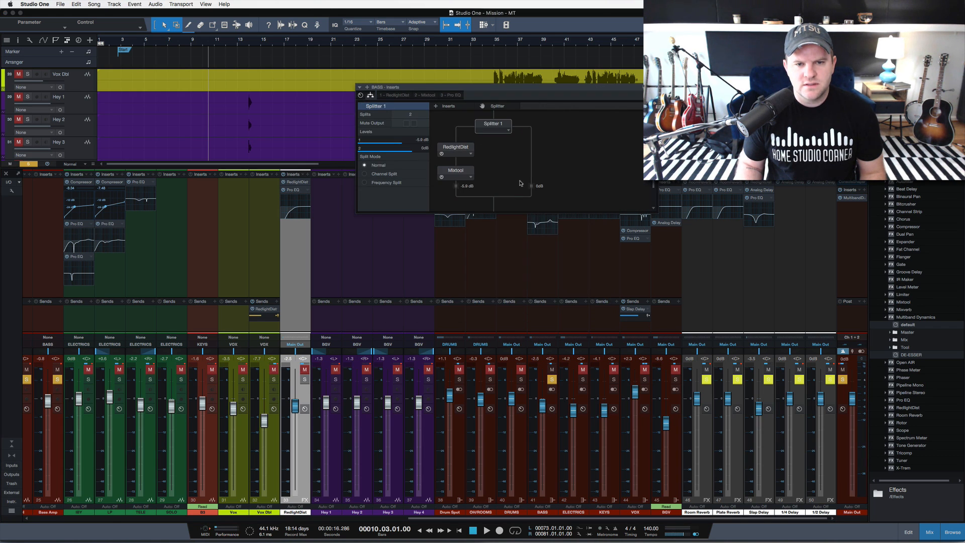
scroll(521, 184, down, 3)
drag(534, 213, 528, 347)
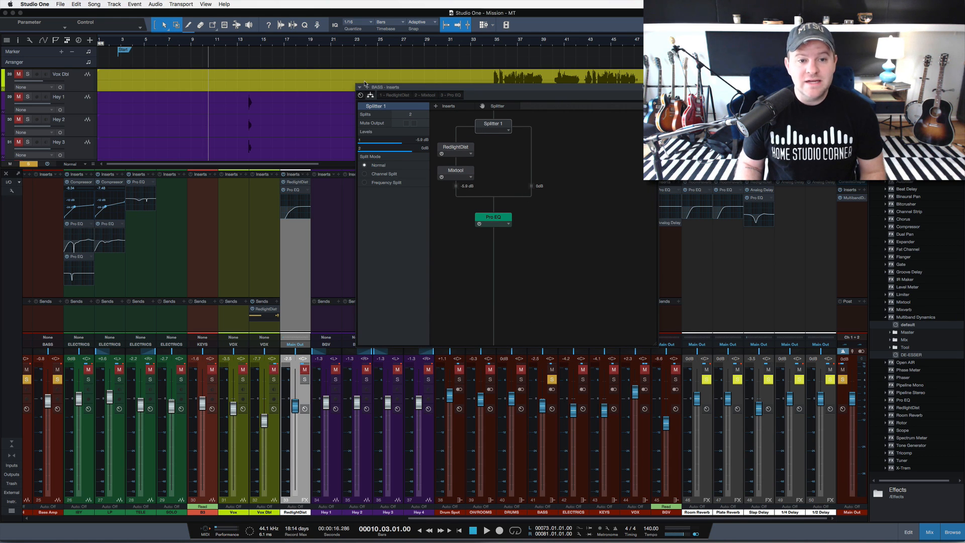
key(super+w)
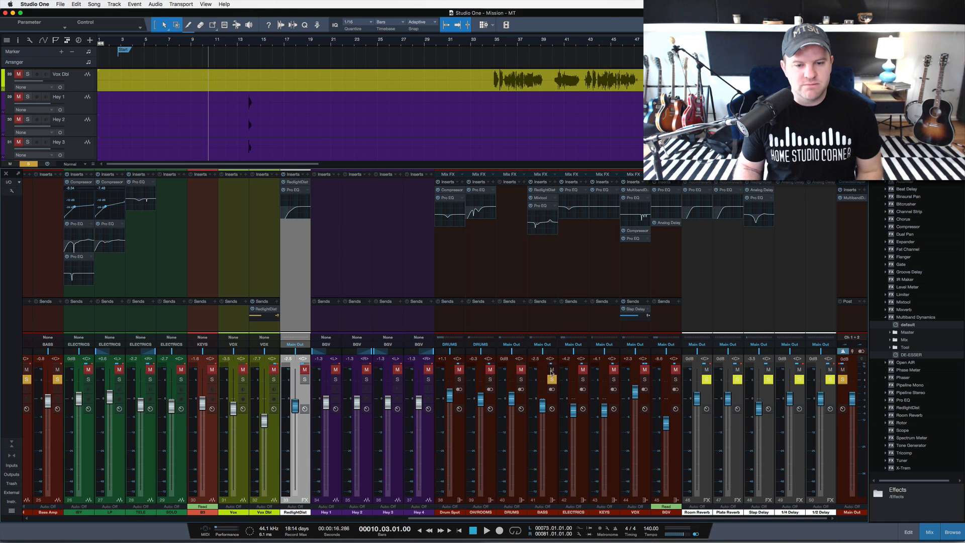
- Play from about bar 35, take the BASS bus out of solo and toggle its mute to hear it in the mix
click(493, 43)
key(space)
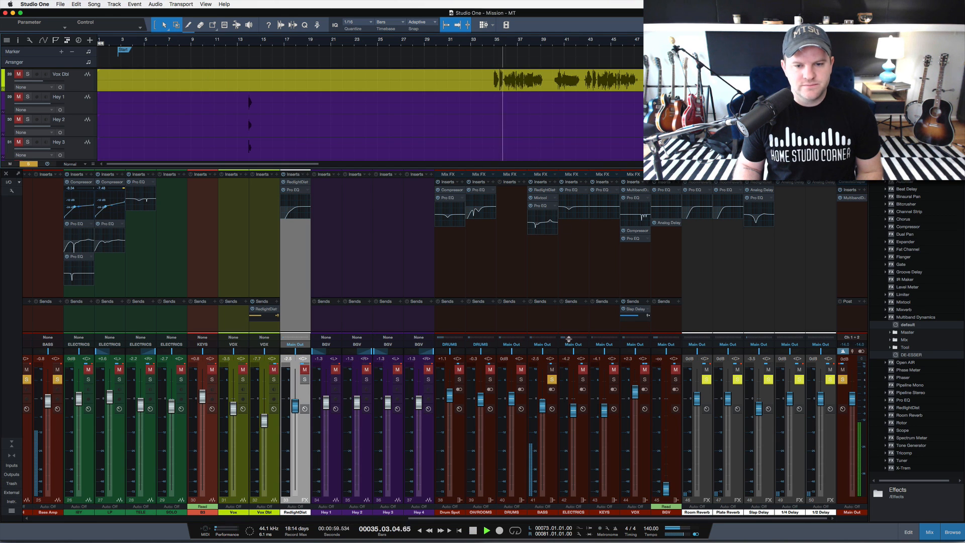
click(552, 379)
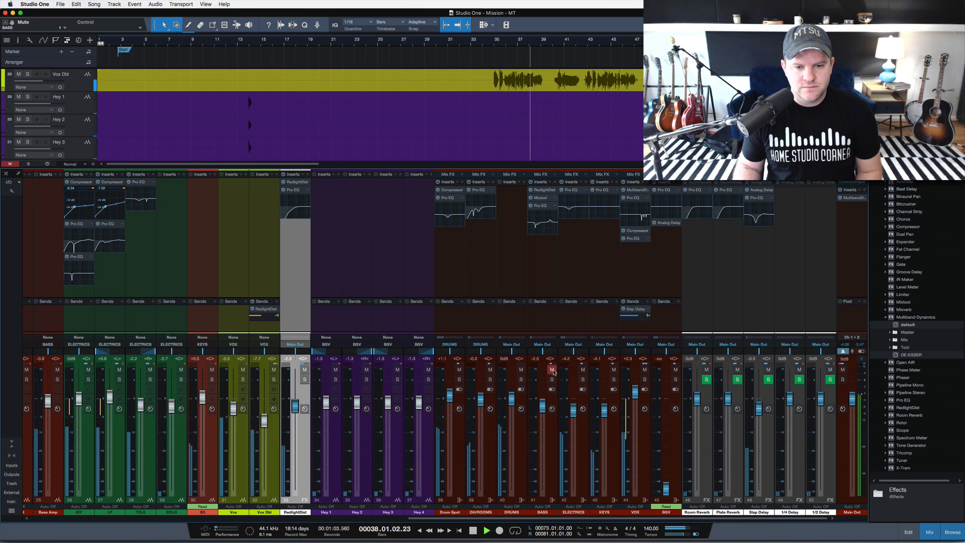
key(space)
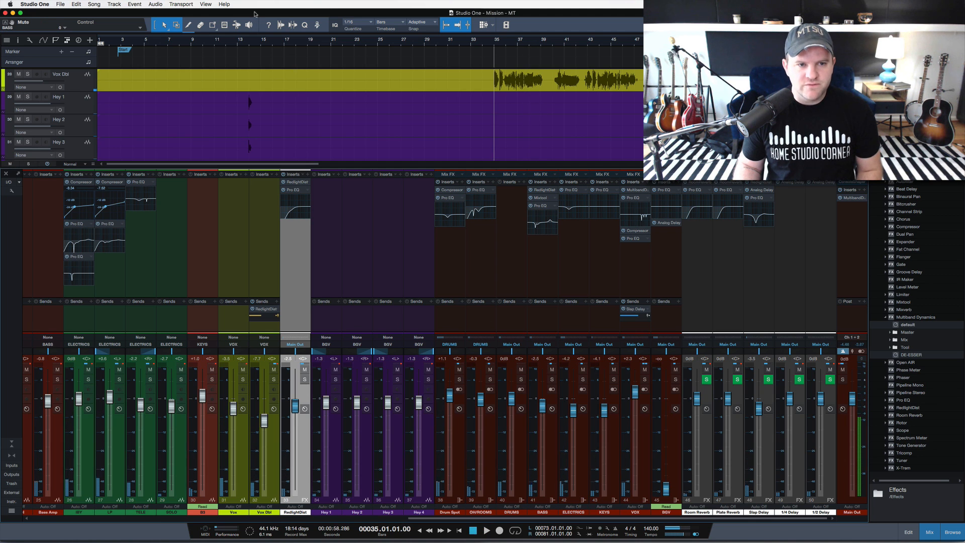
- Play from about bar 14, mute the VOX bus, solo the BASS bus and stop playback
click(252, 40)
key(space)
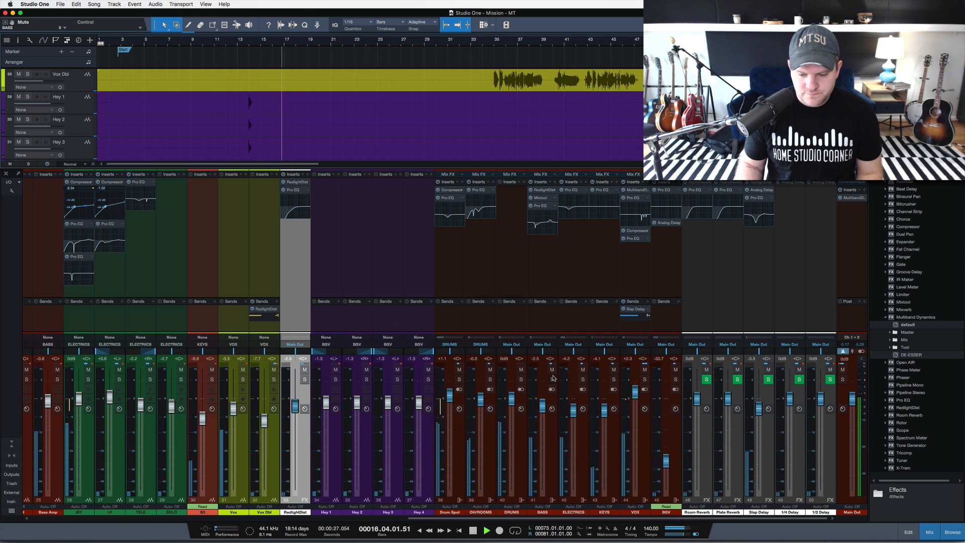
click(645, 370)
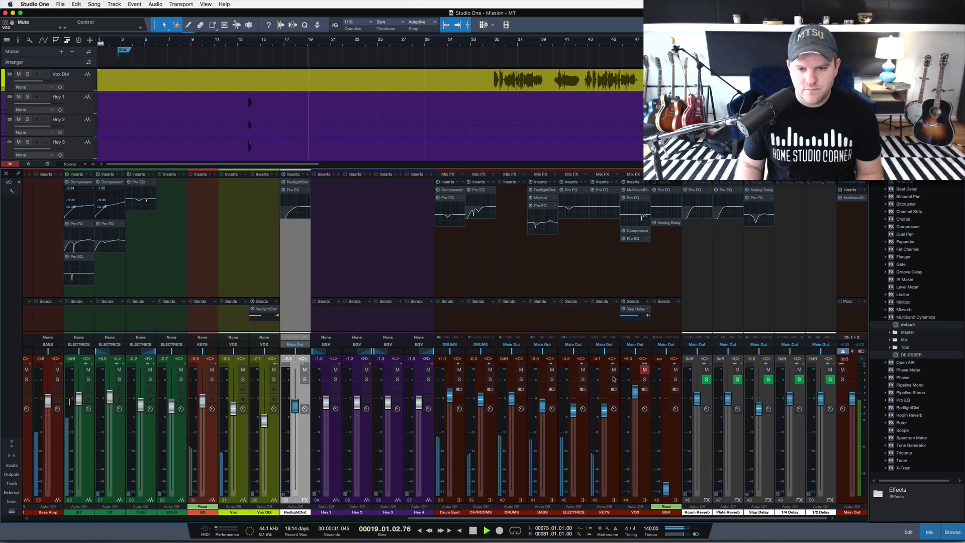
click(552, 380)
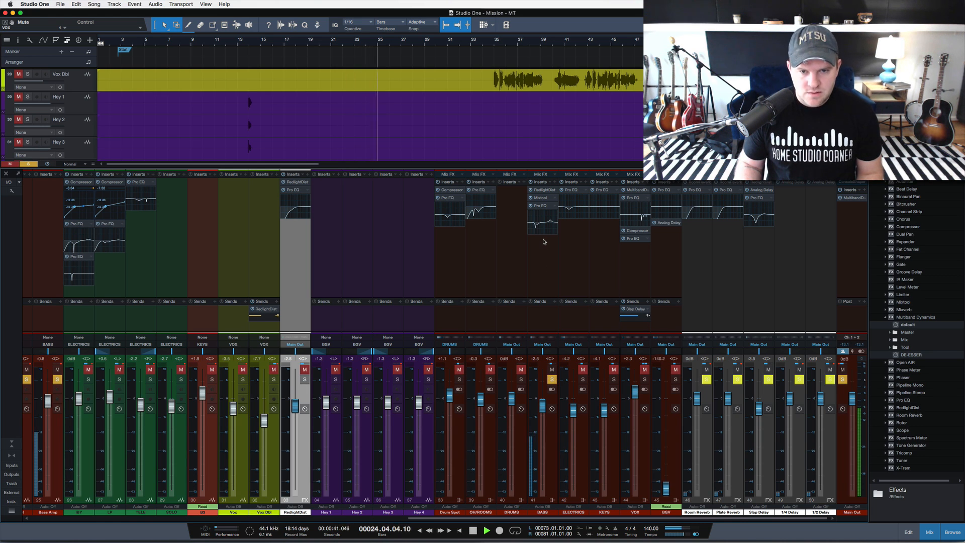
key(space)
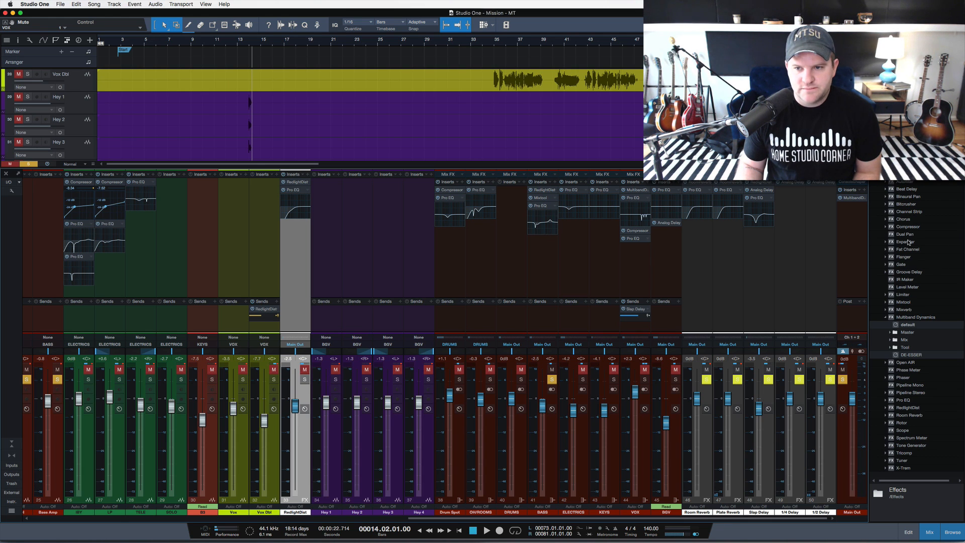
- Add a Compressor after the Pro EQ on the BASS bus and check its place in the routing view
drag(907, 228, 538, 250)
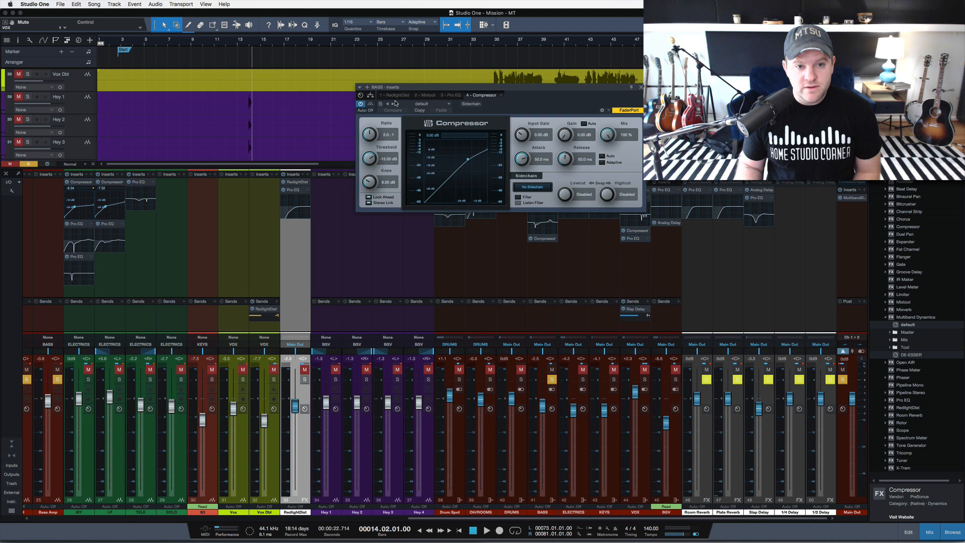
click(371, 95)
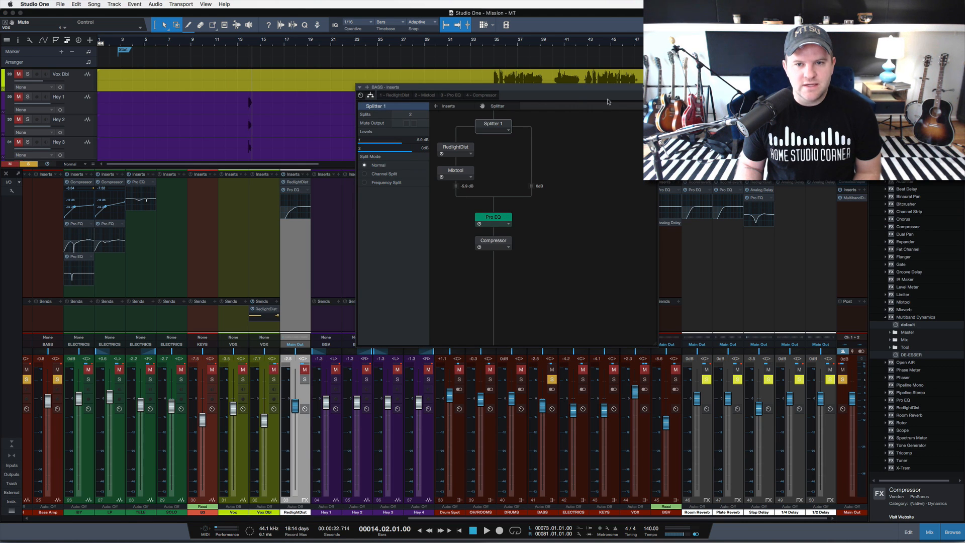
click(653, 87)
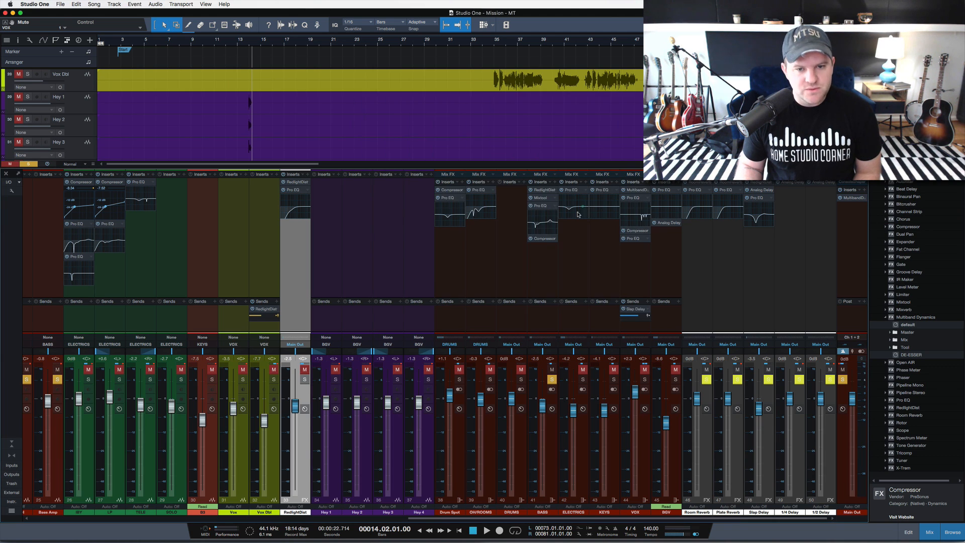
- Set the BASS bus Compressor's knee to 0.10 dB and its ratio to 4.0:1
click(544, 239)
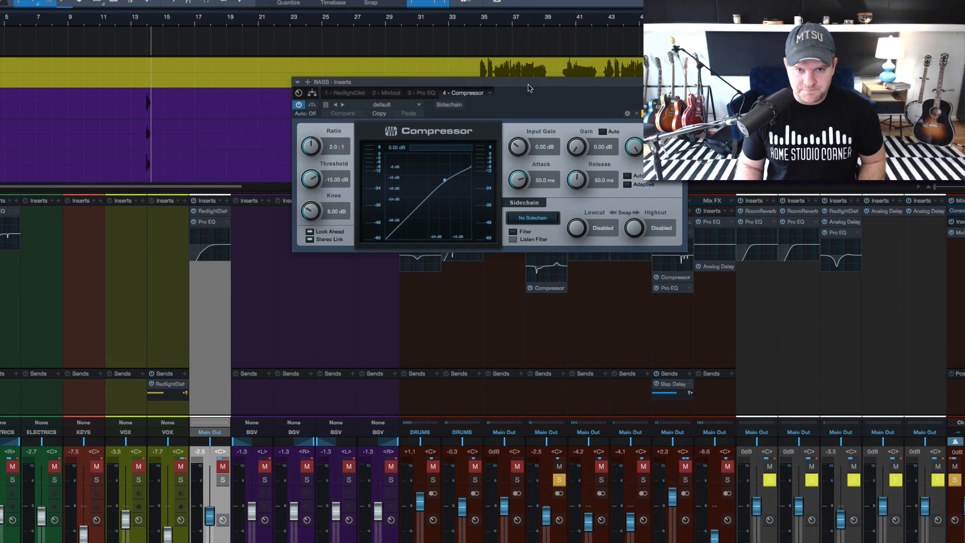
drag(529, 89, 497, 94)
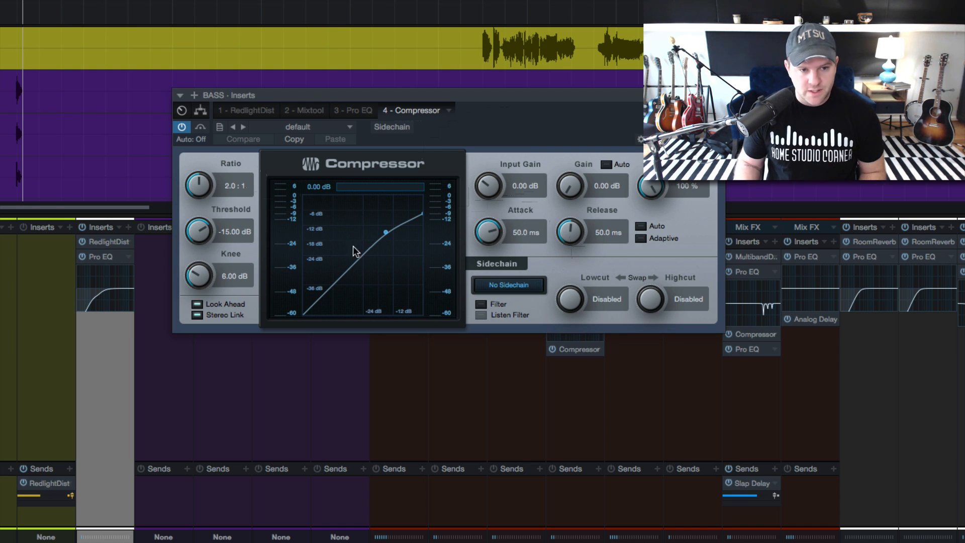
drag(205, 276, 172, 372)
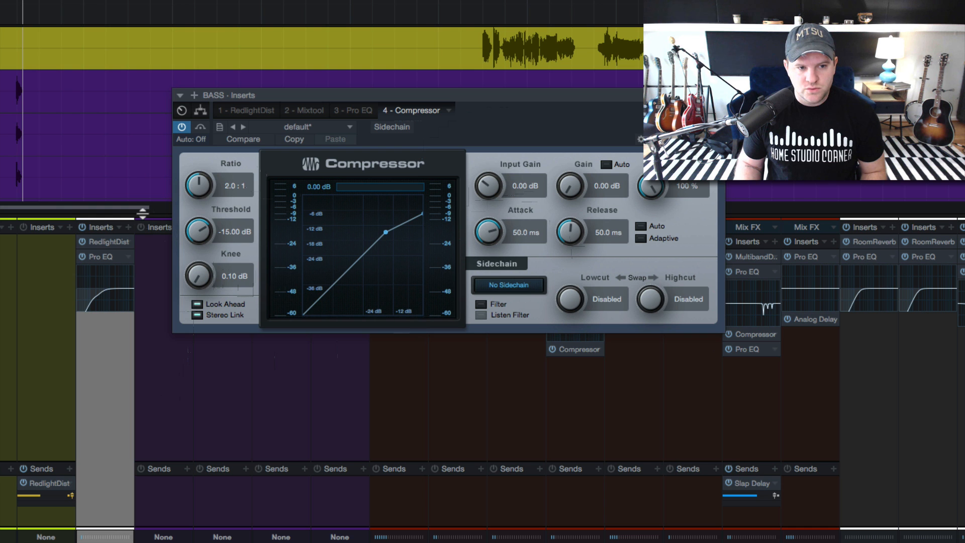
click(235, 186)
text(4)
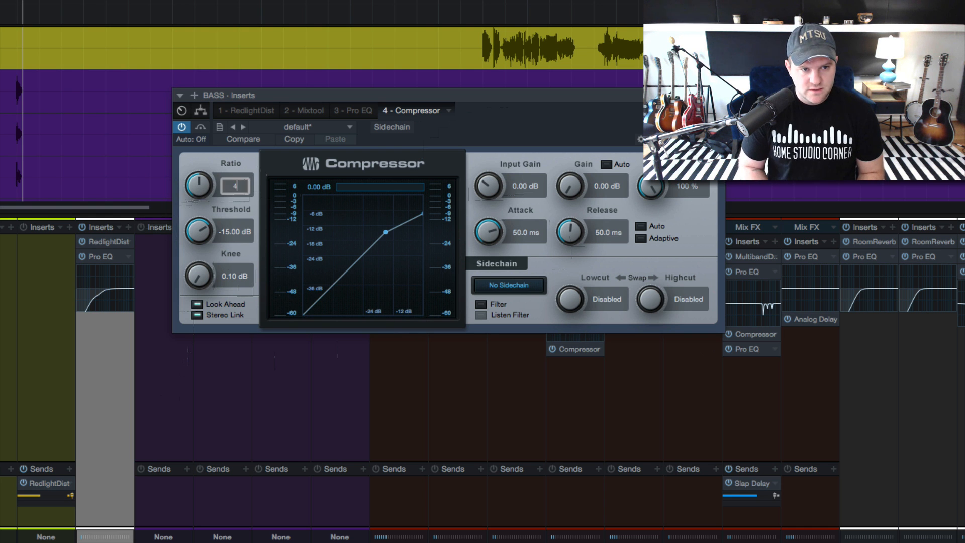
key(Return)
- Set the Compressor's attack to 75 ms and release to 25 ms, and start playback of the soloed bass
drag(288, 100, 164, 250)
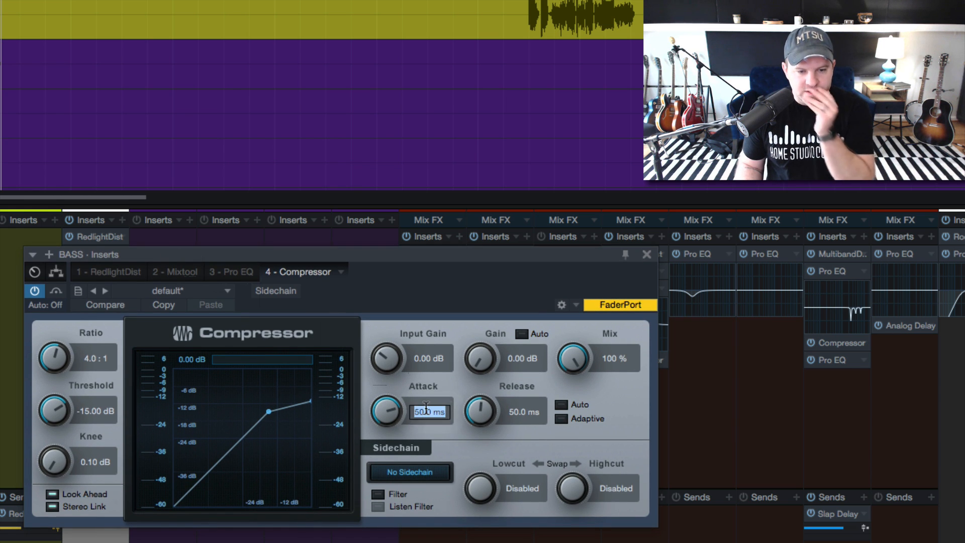
text(75)
key(Return)
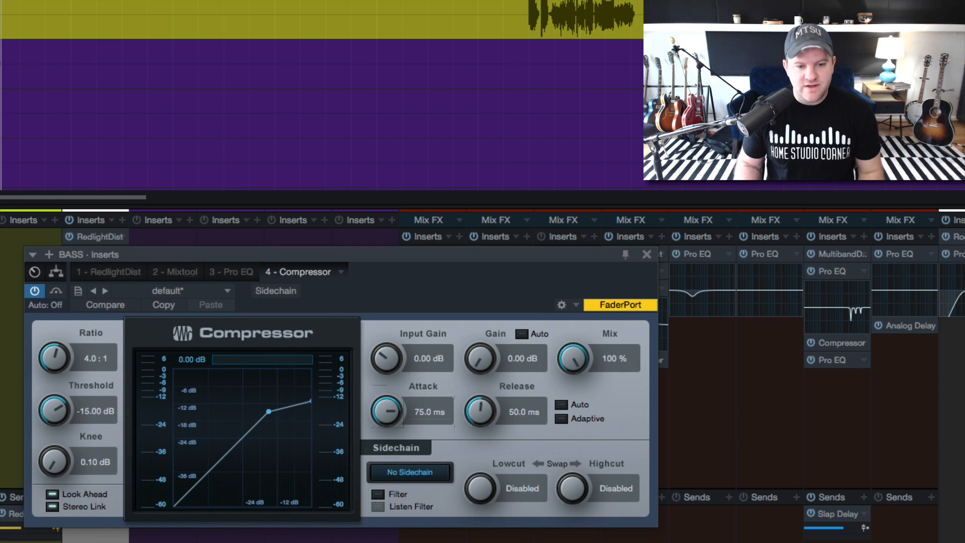
click(511, 414)
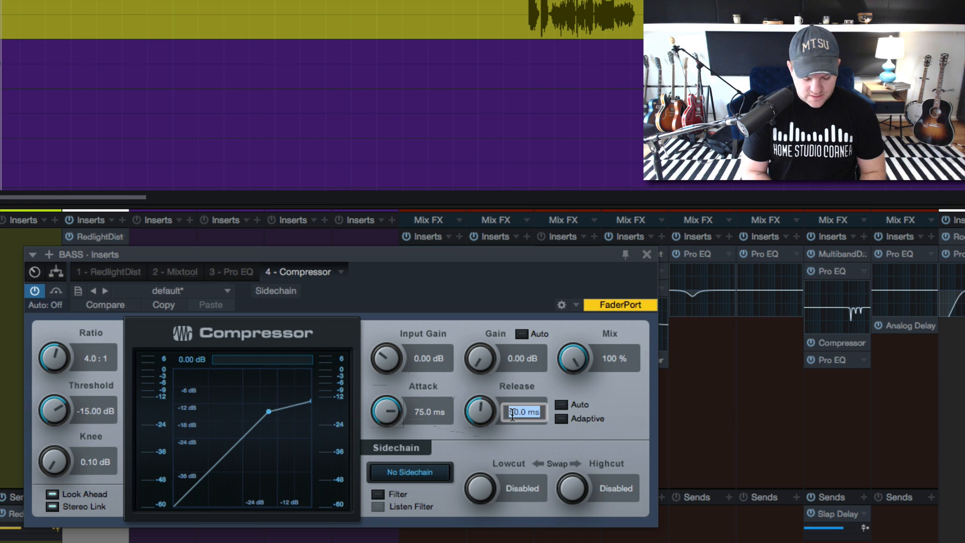
text(25)
key(Return)
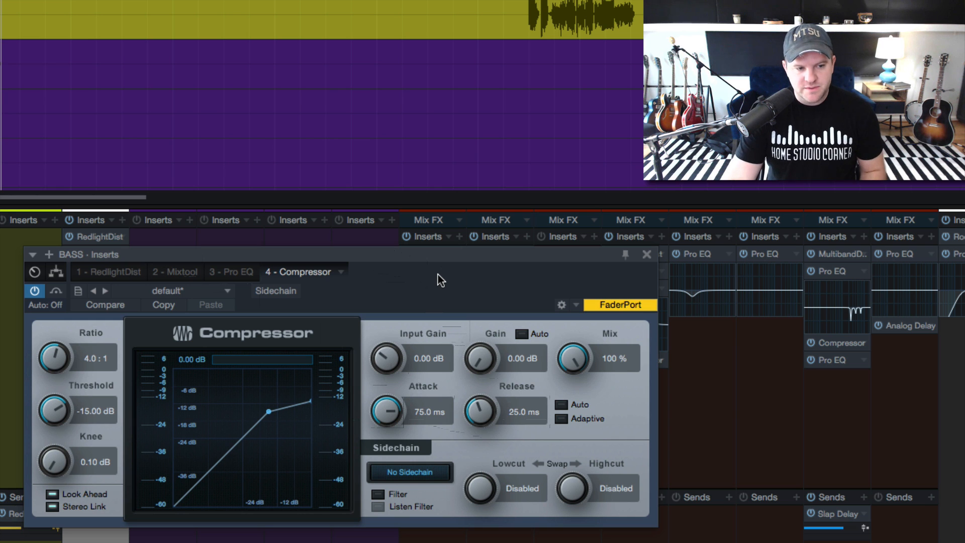
key(space)
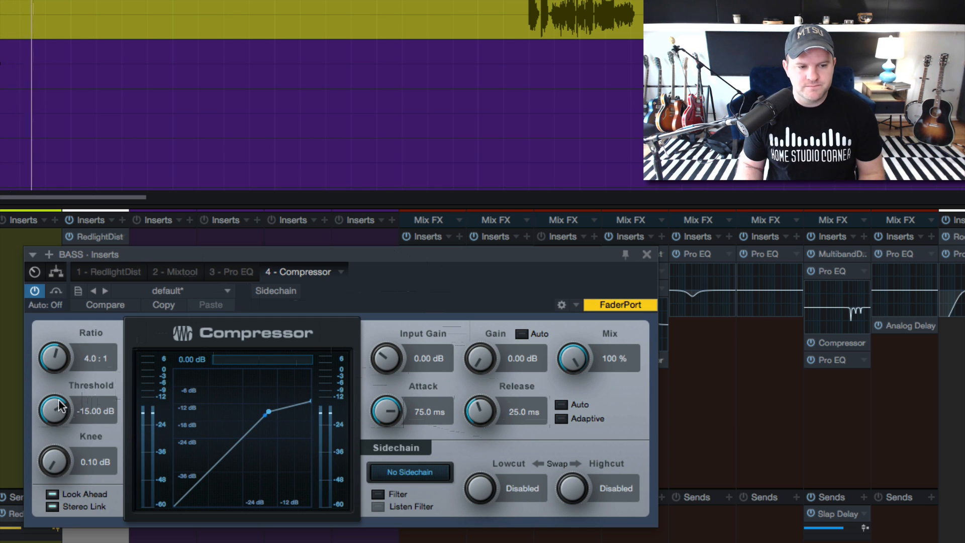
- Lower the BASS Compressor's threshold to -33.72 dB and raise its make-up gain to 6.00 dB
drag(55, 402, 54, 453)
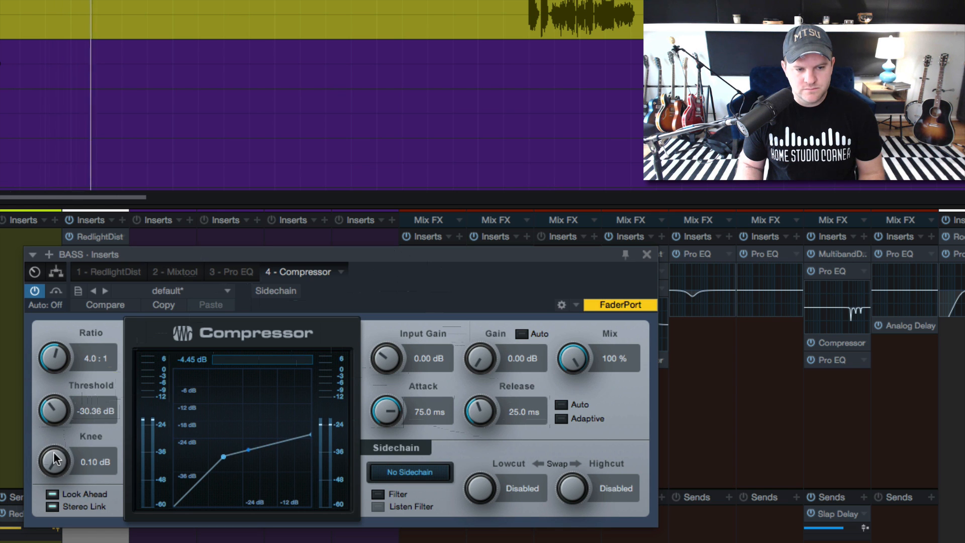
drag(54, 418, 55, 425)
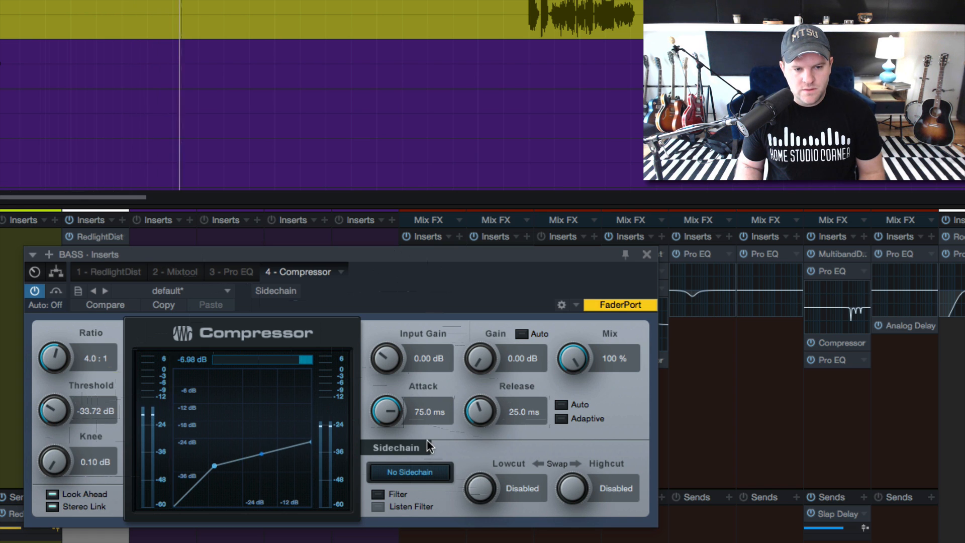
drag(478, 361, 478, 337)
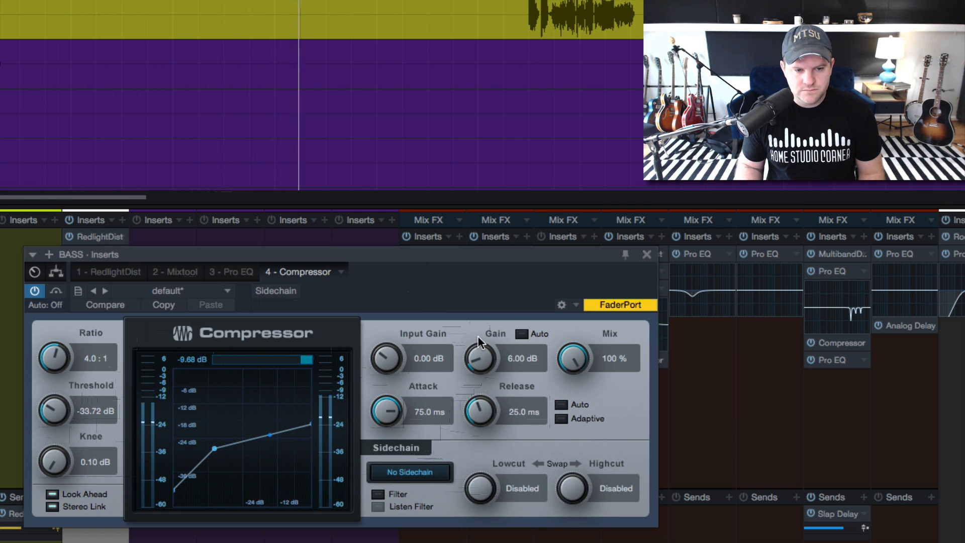
- Bypass the BASS bus Pro EQ, move it after the Compressor, and check the order in the routing view before reopening the Compressor
click(236, 272)
click(37, 290)
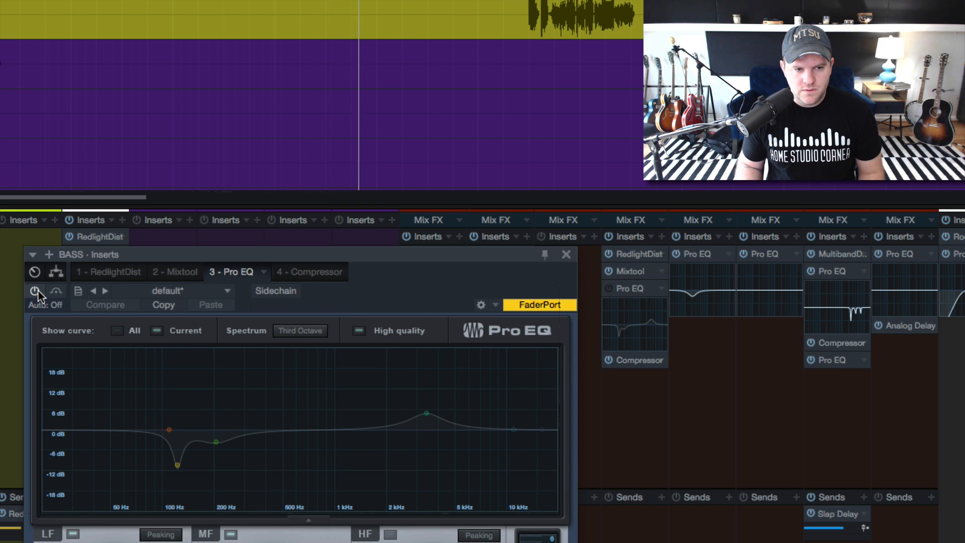
drag(236, 274, 346, 278)
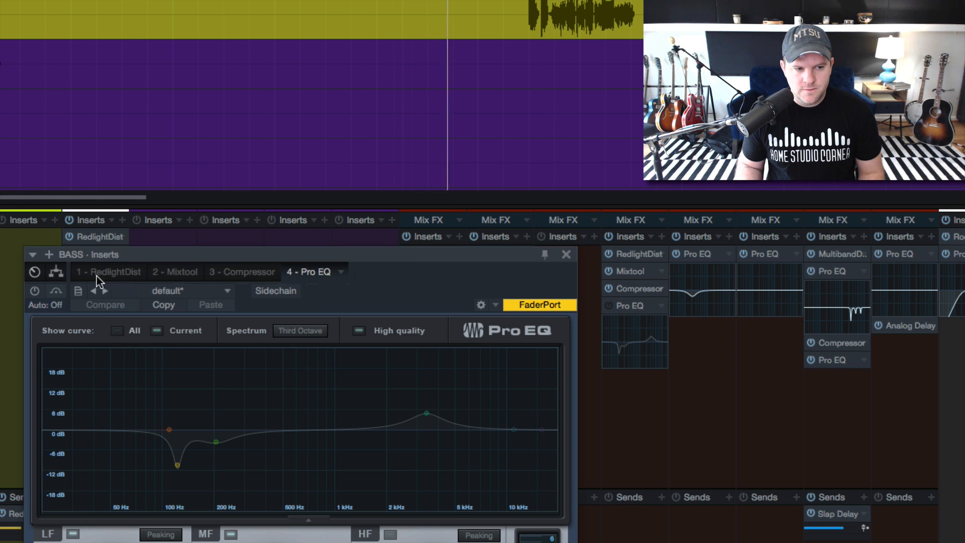
click(56, 272)
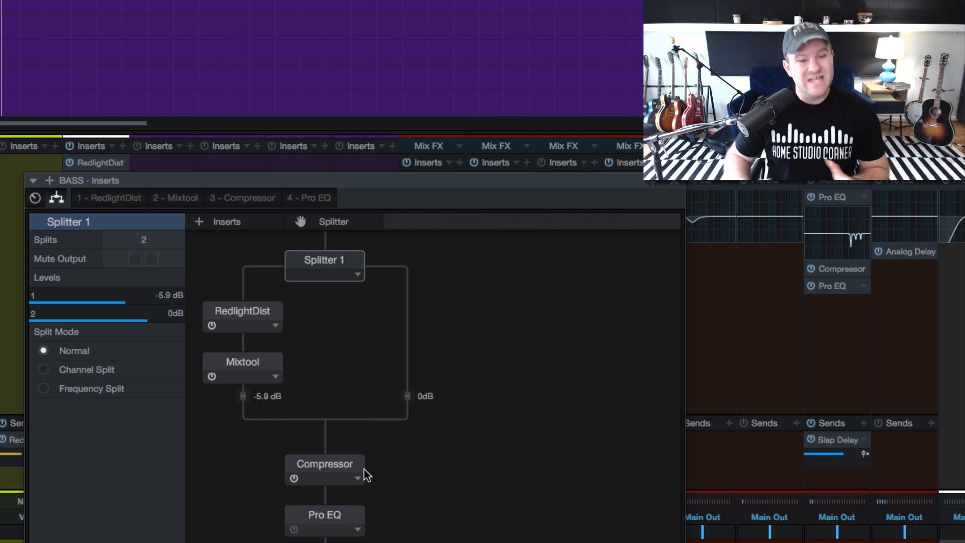
double_click(324, 464)
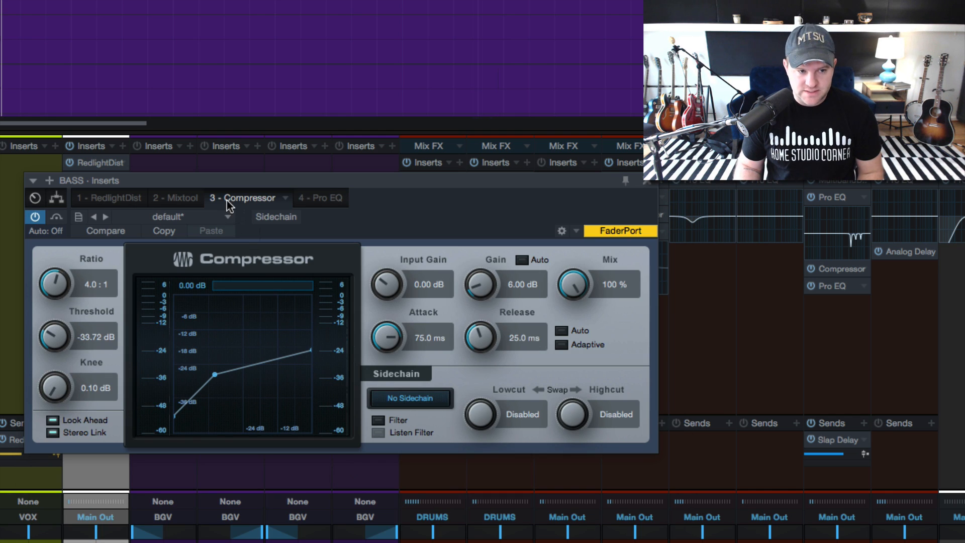
- Play the bass and set the Compressor's ratio to 6.0:1, release to 18.4 ms and threshold to -31.80 dB
key(space)
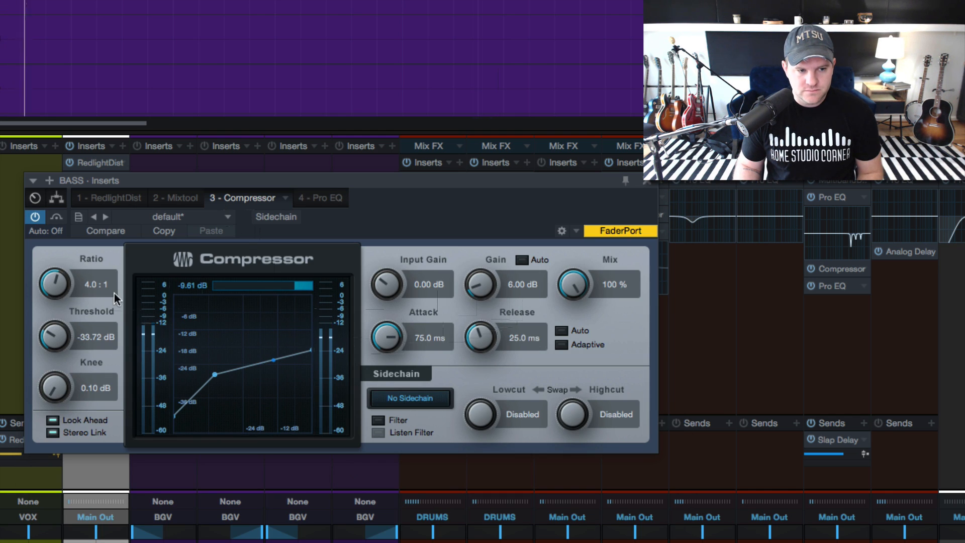
drag(50, 281, 49, 278)
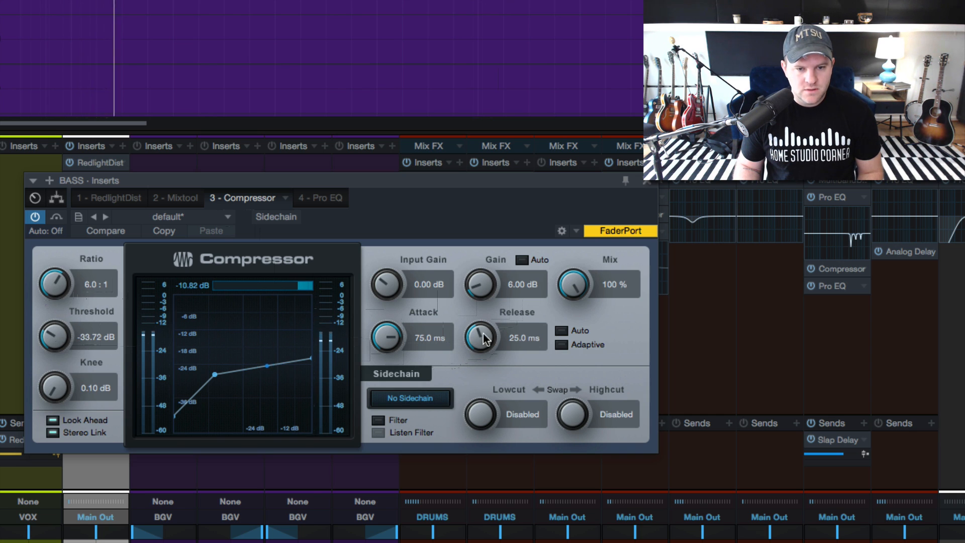
drag(484, 334, 484, 340)
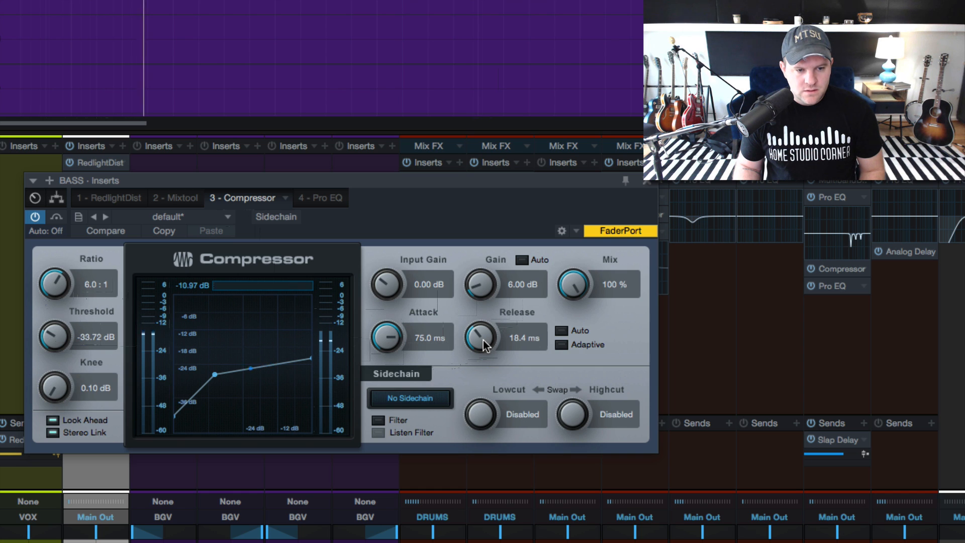
drag(56, 336, 57, 332)
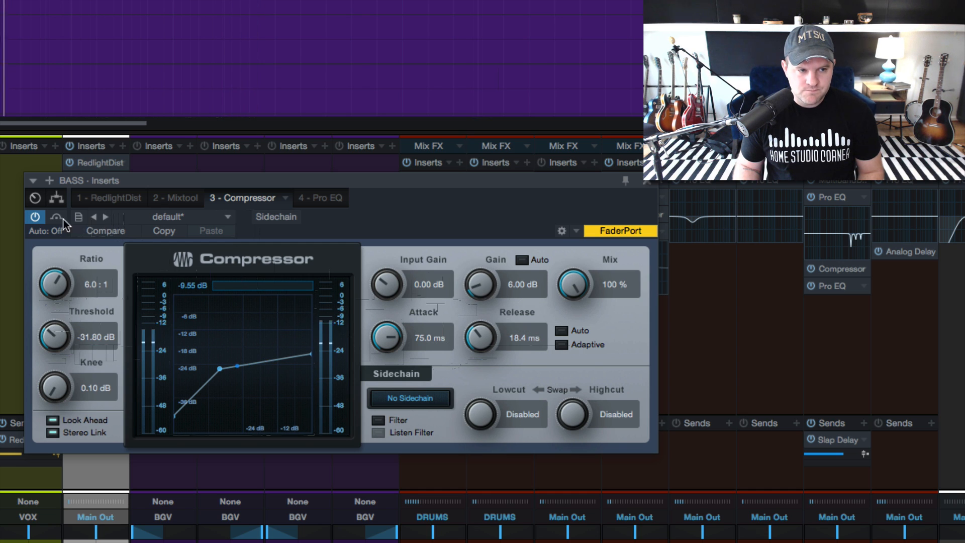
- Compare the bass with the Compressor bypassed and active, set its attack to 92.3 ms, and audition the result
click(42, 219)
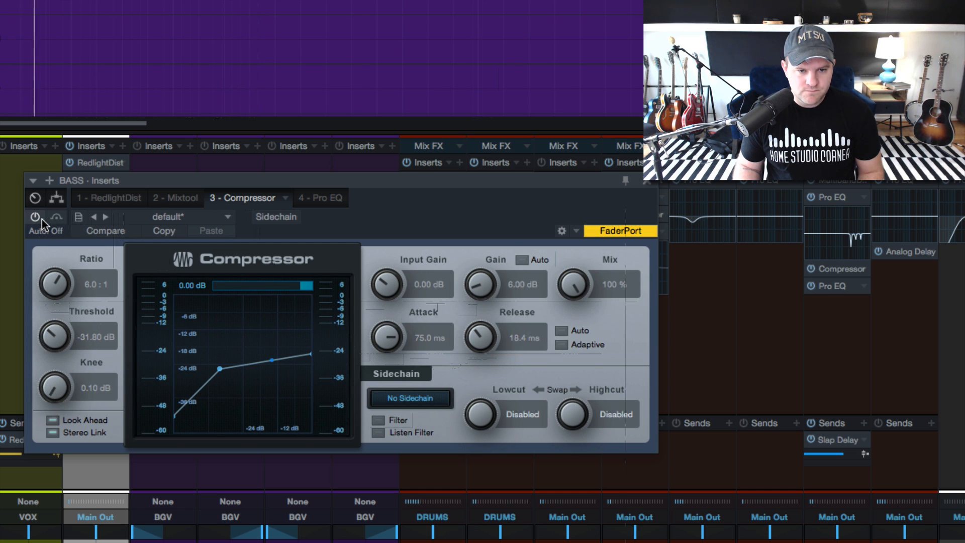
click(41, 219)
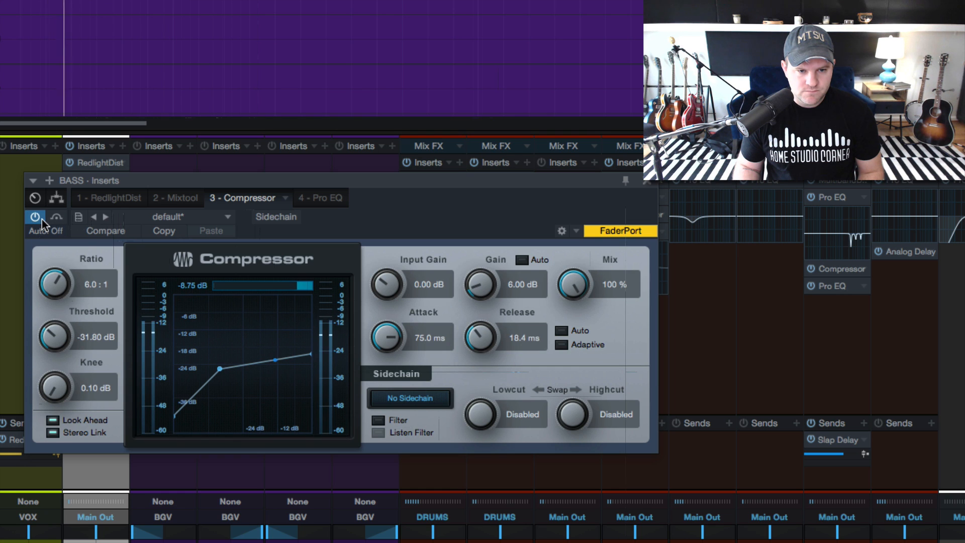
drag(387, 336, 390, 330)
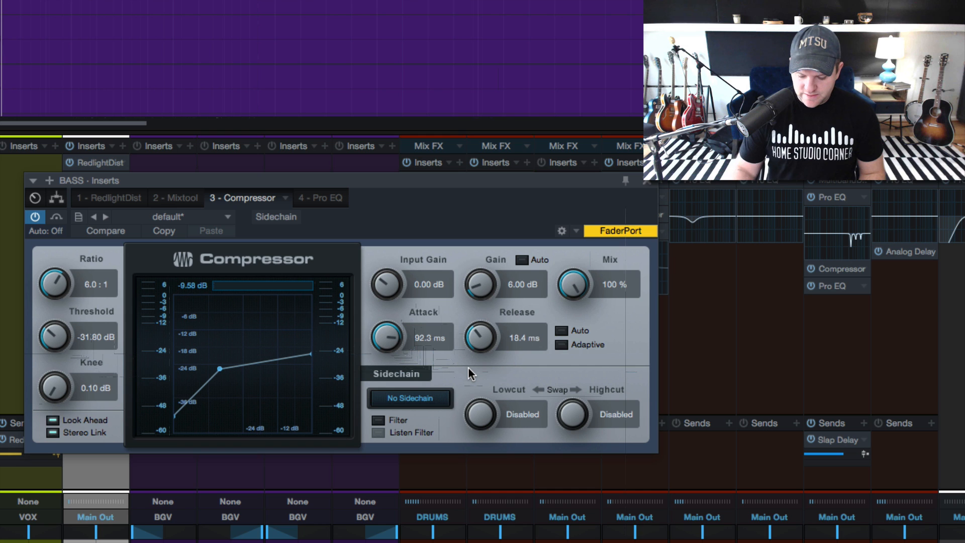
key(space)
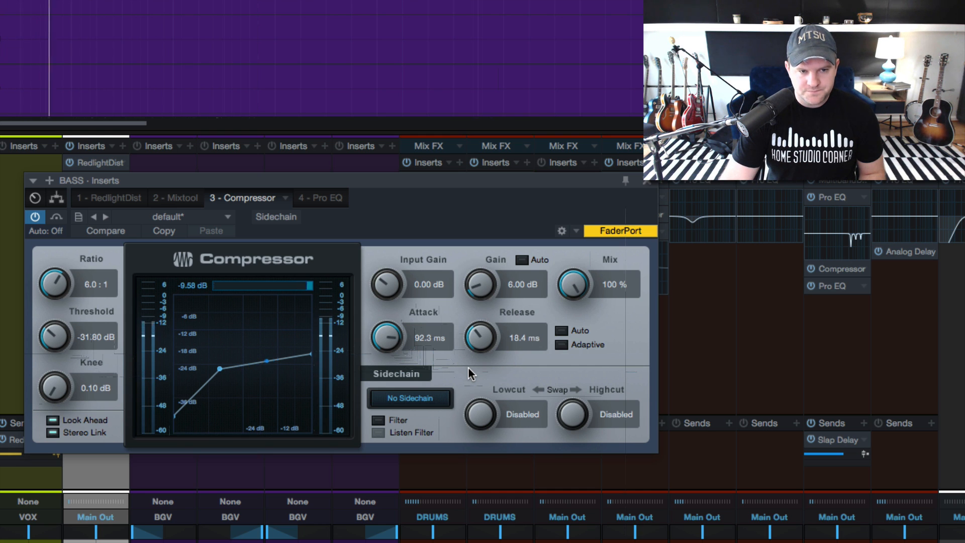
key(space)
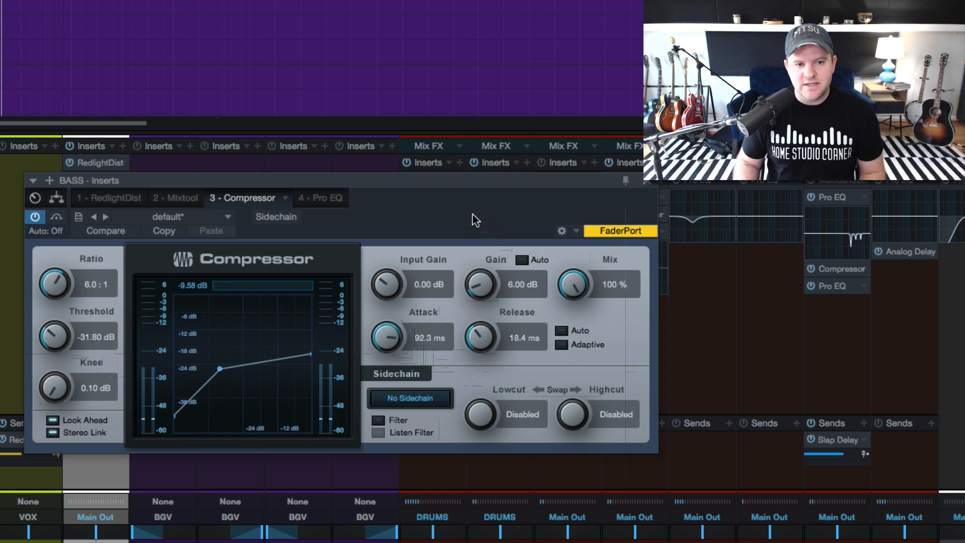
- Re-enable the BASS bus Pro EQ and shift its LMF cut to a lower frequency at -8.24 dB
click(318, 198)
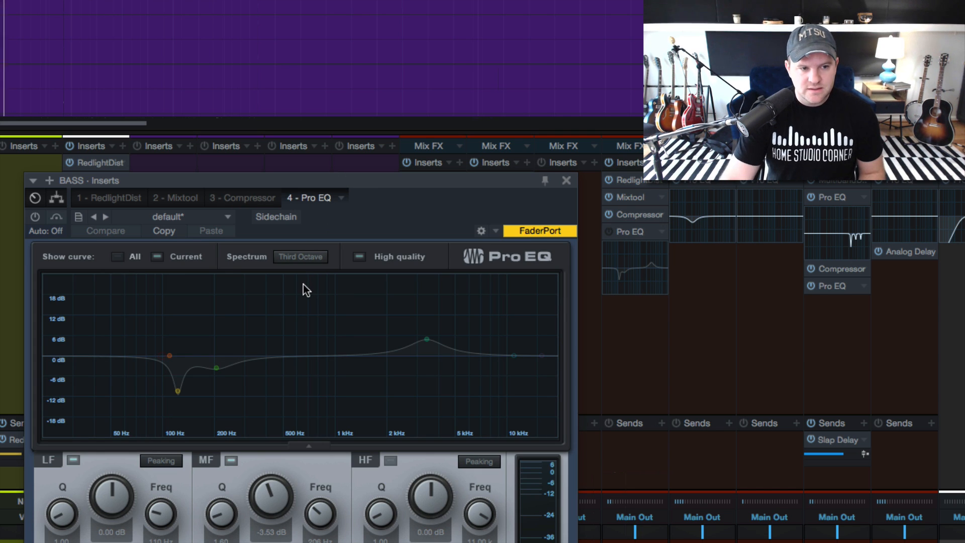
click(34, 217)
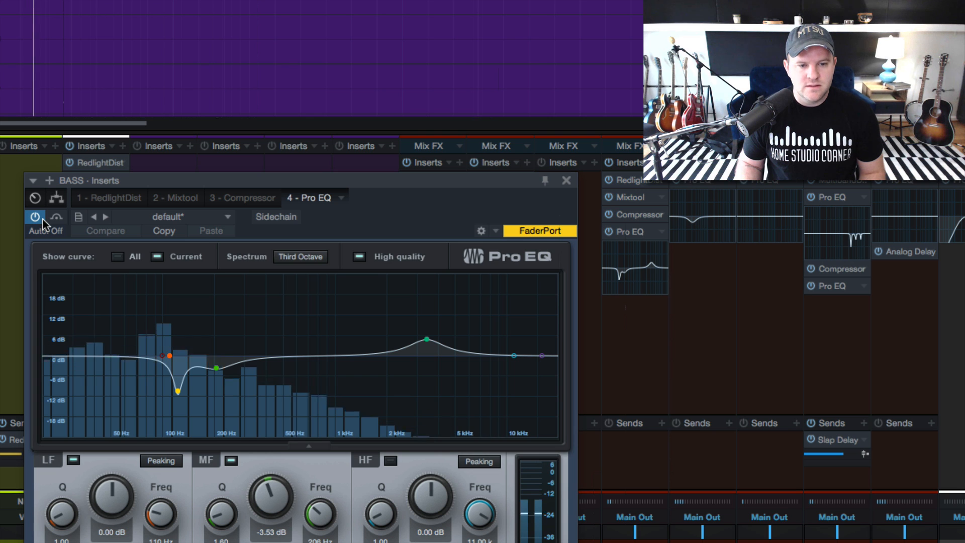
mouse_move(177, 391)
mouse_down()
mouse_move(181, 341)
mouse_move(161, 317)
mouse_move(162, 297)
mouse_move(179, 301)
mouse_move(179, 292)
mouse_move(166, 302)
mouse_move(166, 383)
mouse_up()
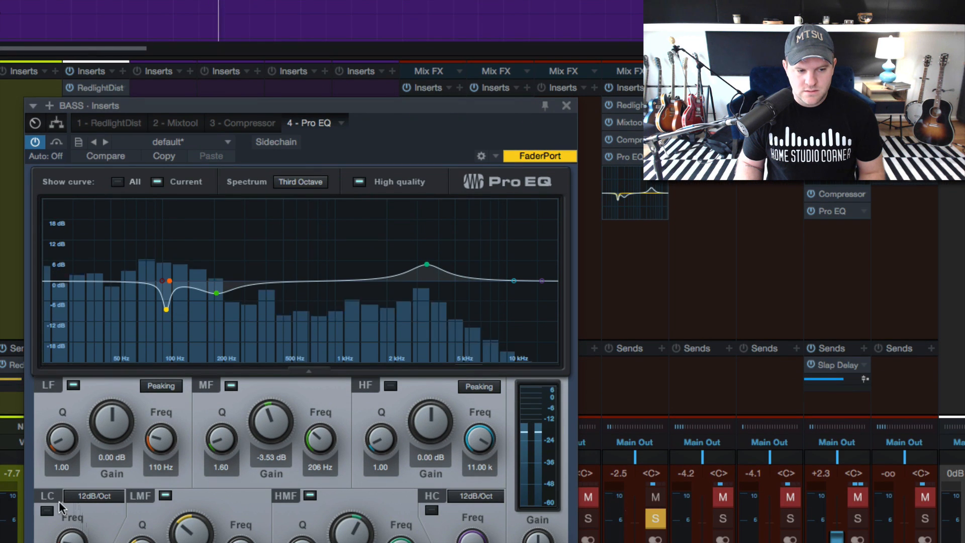
- Enable the Pro EQ's low cut at about 54 Hz and deepen the LMF cut to -8.71 dB
click(47, 510)
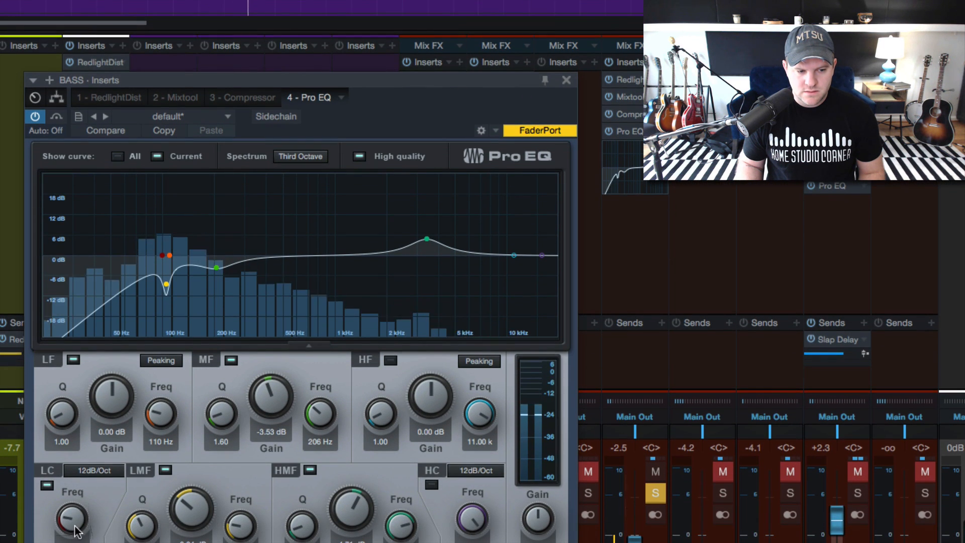
drag(75, 525, 73, 536)
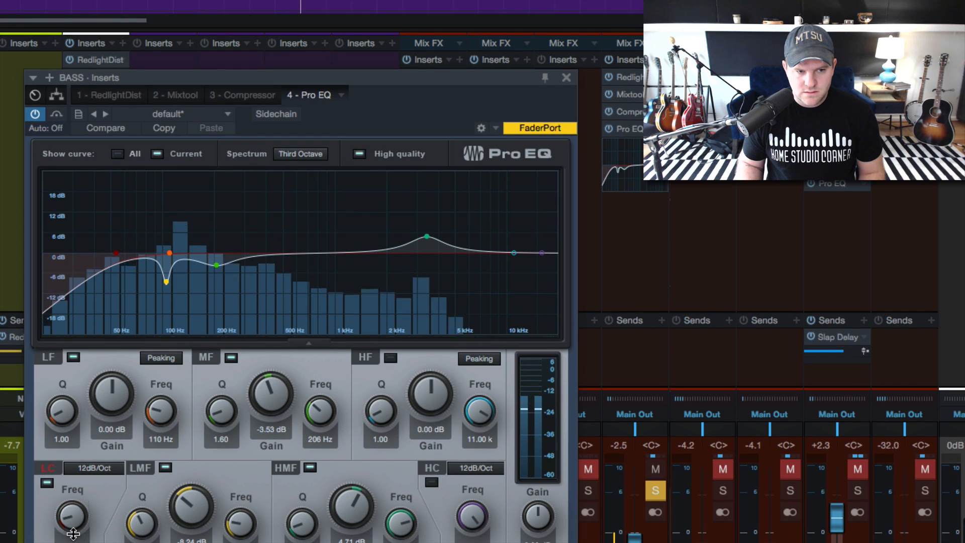
drag(166, 280, 169, 285)
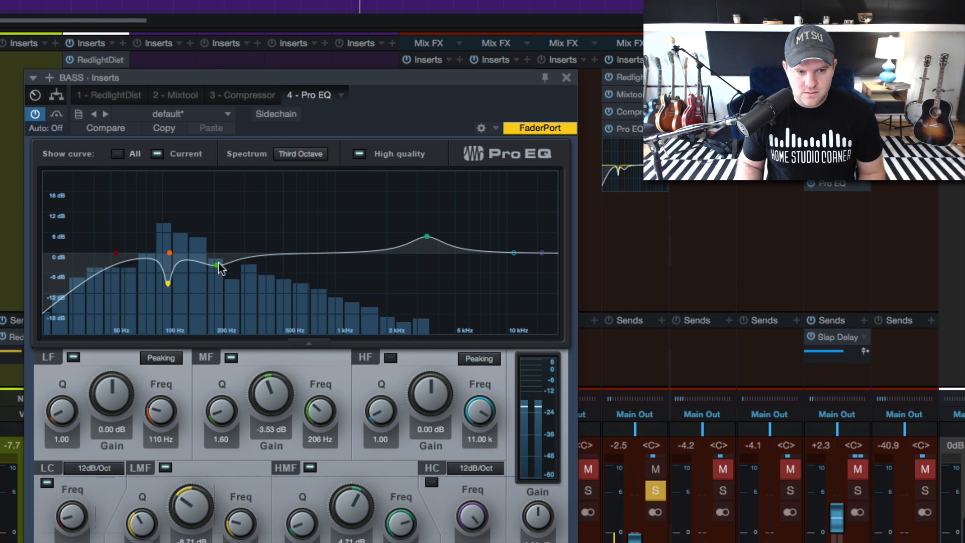
- Set the Pro EQ's MF cut to -3.06 dB at 309 Hz and its HMF boost to 7.06 dB, stopping playback when done
drag(217, 265, 248, 263)
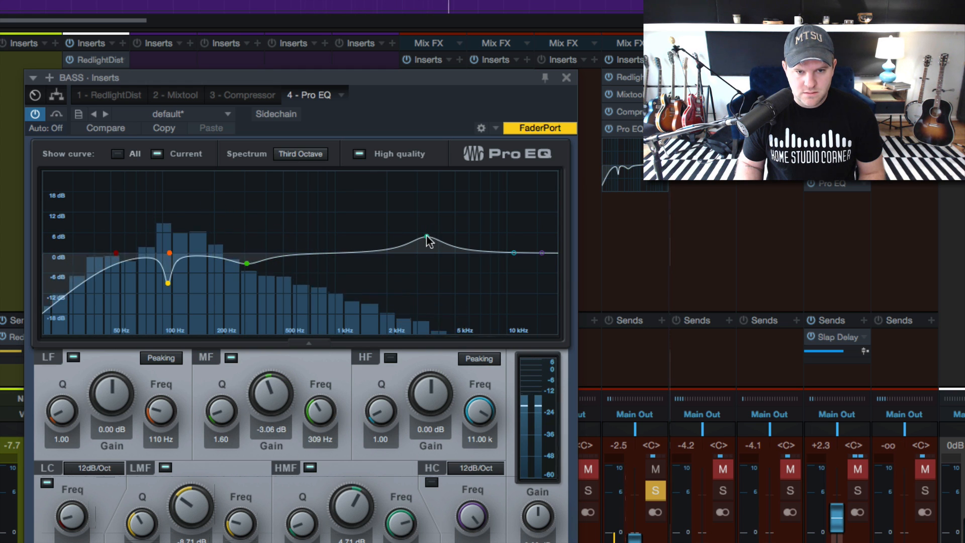
drag(427, 237, 408, 229)
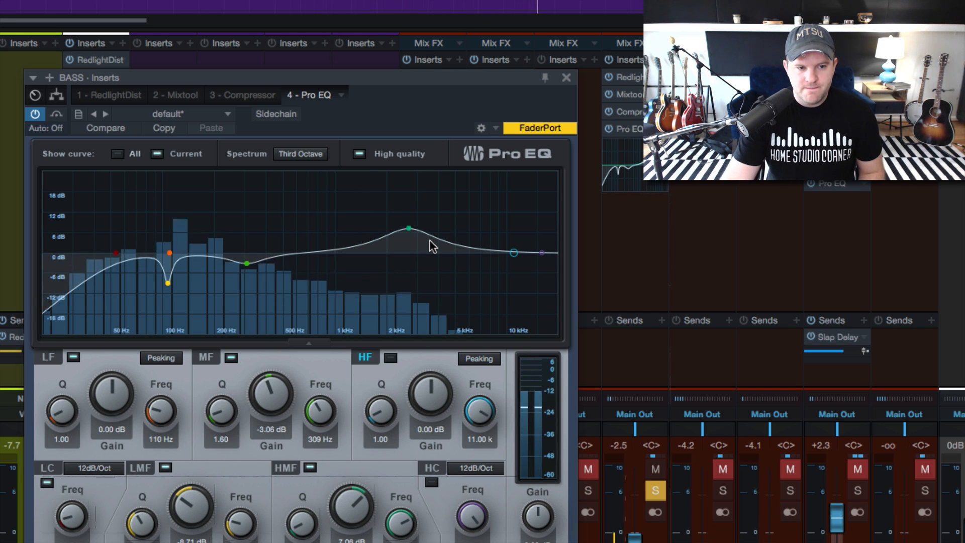
key(space)
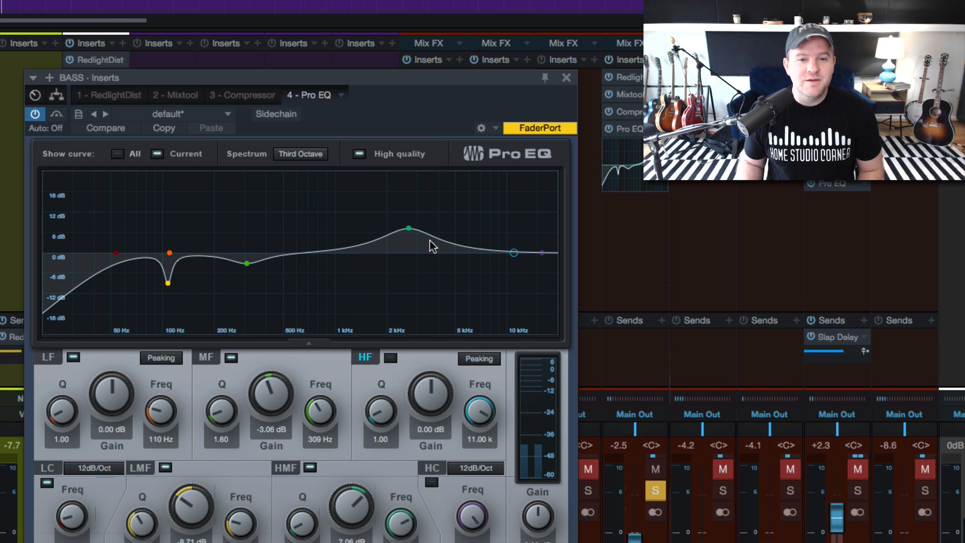
- Clear the BASS bus solo, close its effects window, and solo the BASS and DRUMS buses together
key(s)
click(567, 79)
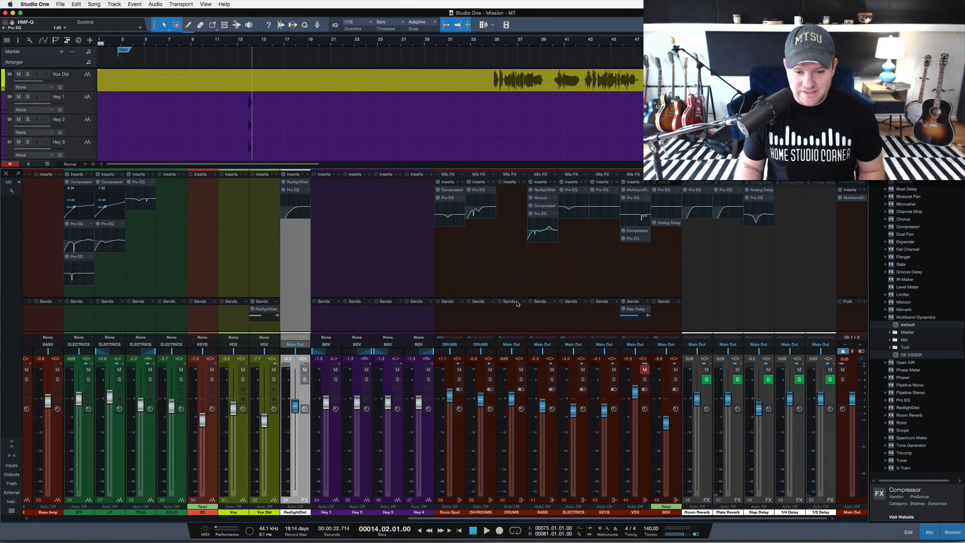
click(552, 379)
click(521, 379)
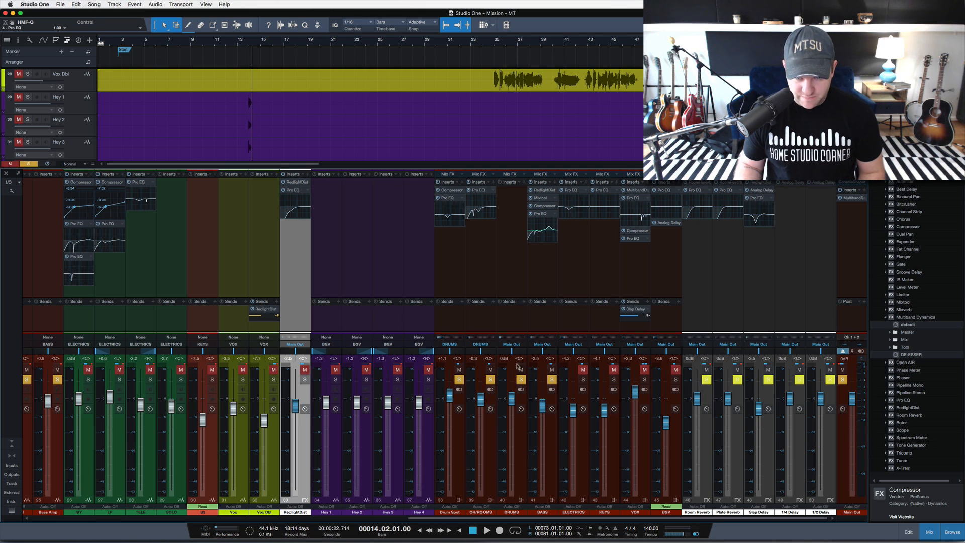
- Play the soloed buses, toggle the BASS Pro EQ to compare, and add the ELECTRICS bus to the solo
key(space)
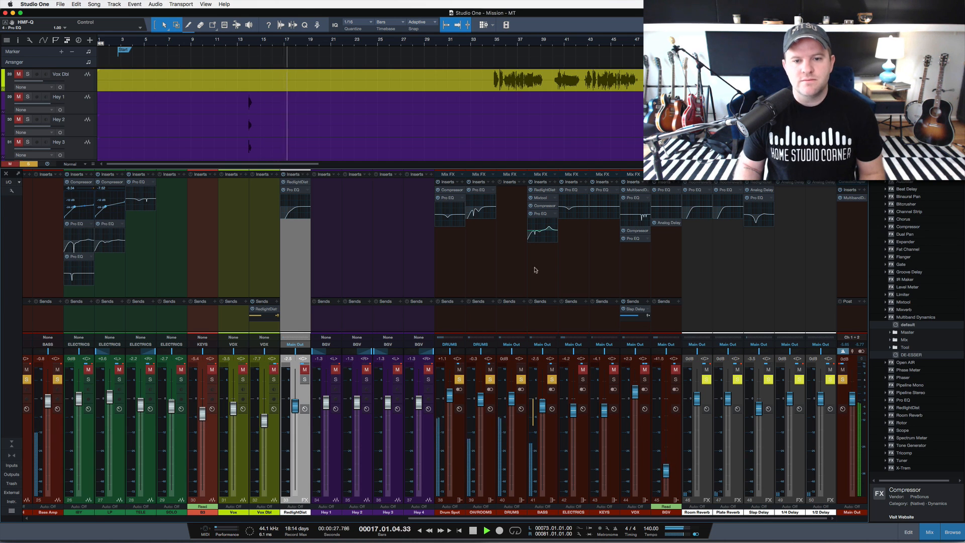
click(530, 214)
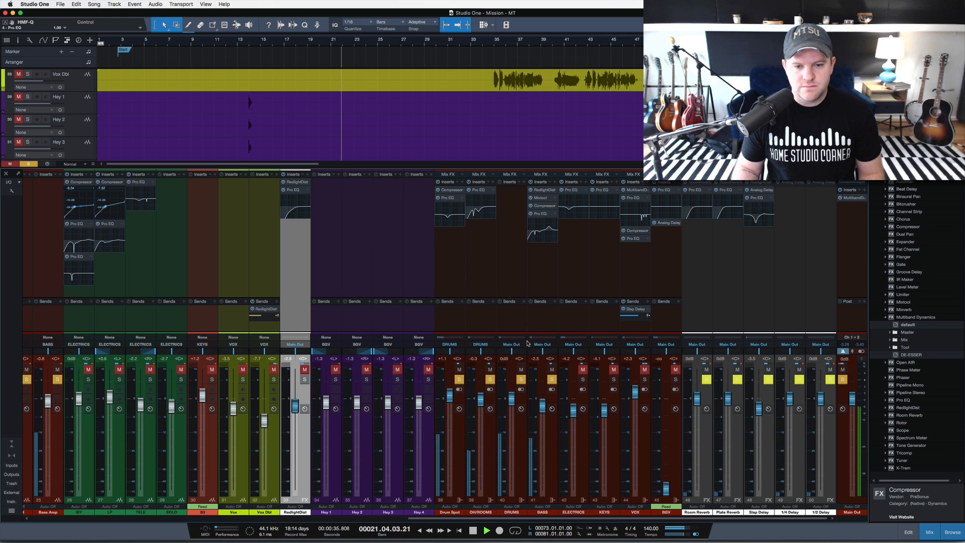
click(583, 379)
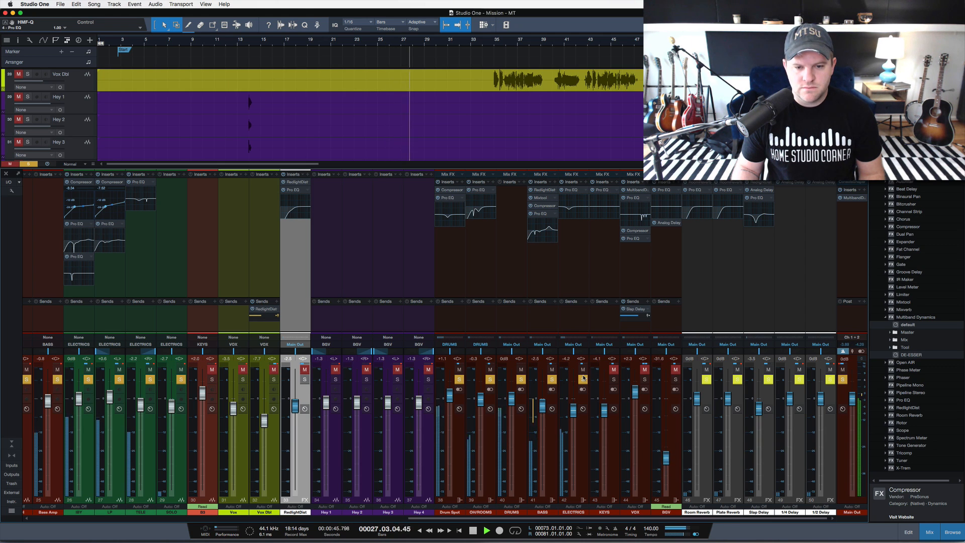
- Raise the BASS Pro EQ's low-cut frequency to 207 Hz, stop playback, and look at RedlightDist before returning to the Pro EQ
double_click(539, 215)
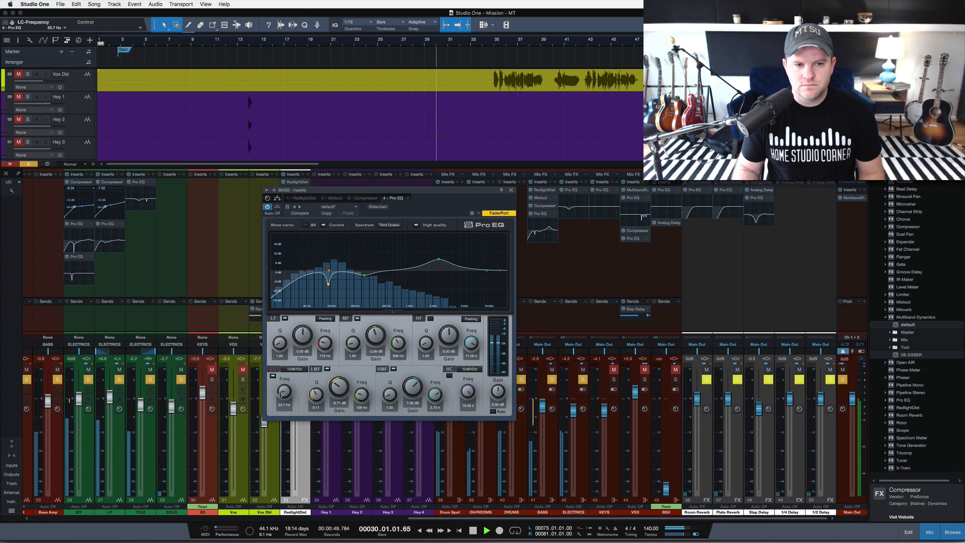
drag(281, 397, 306, 387)
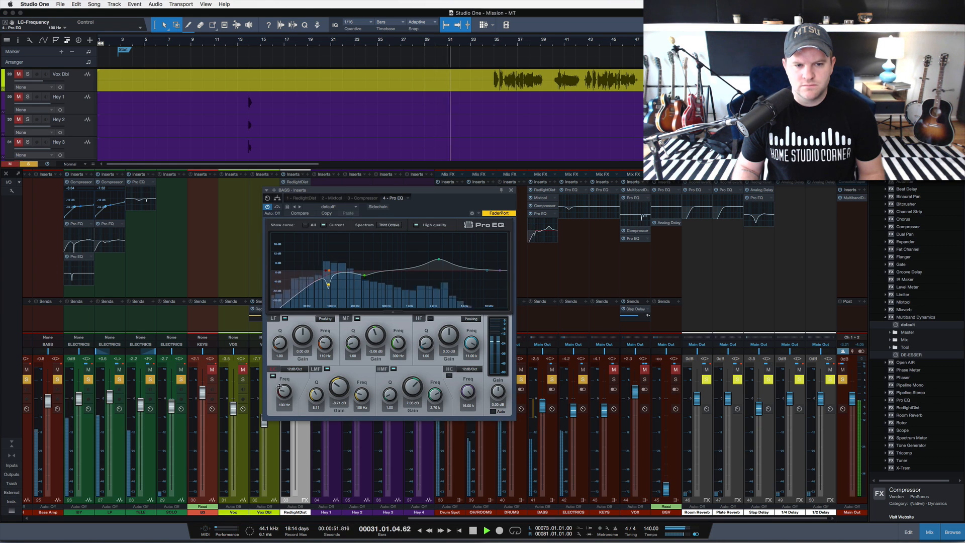
key(space)
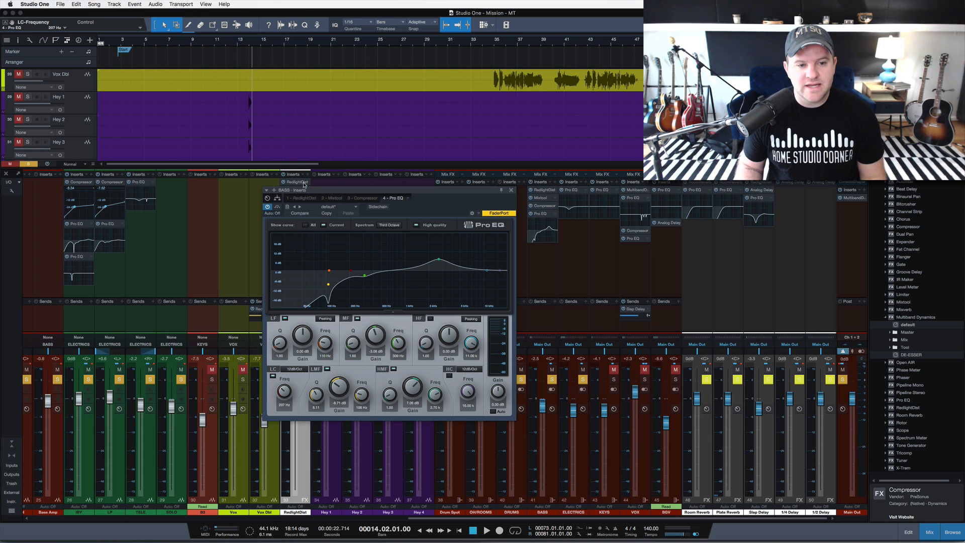
click(306, 198)
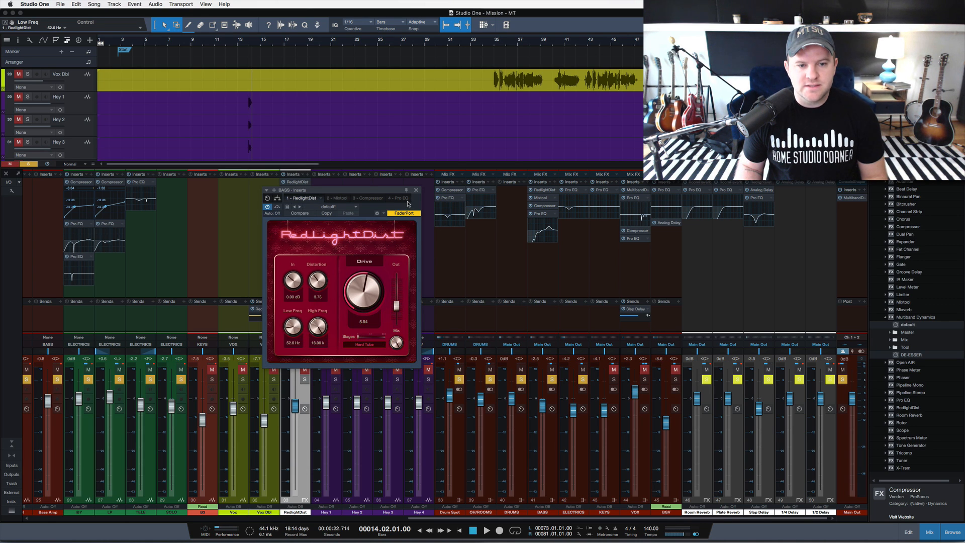
click(400, 199)
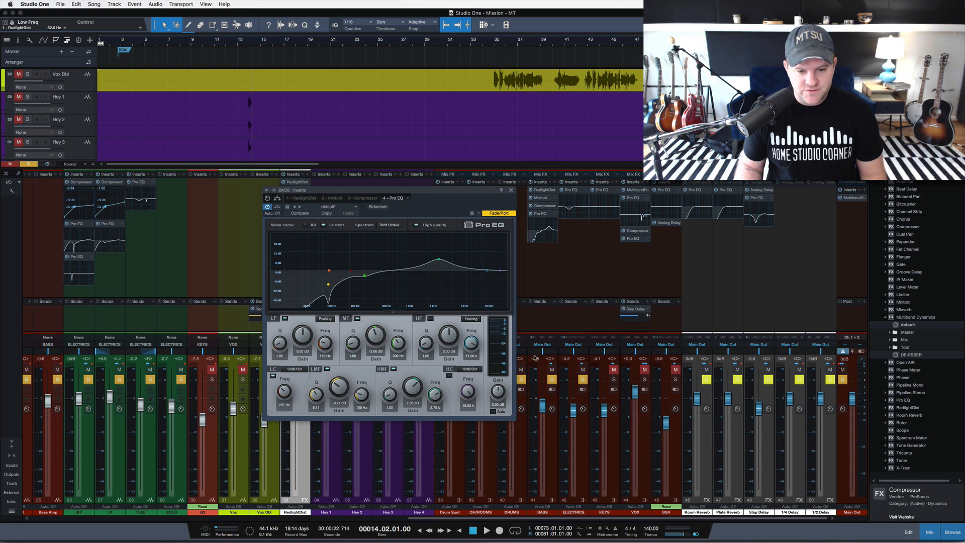
- Remove the ELECTRICS bus from the solo and reset the BASS Pro EQ to its default preset, moving its window aside
click(582, 381)
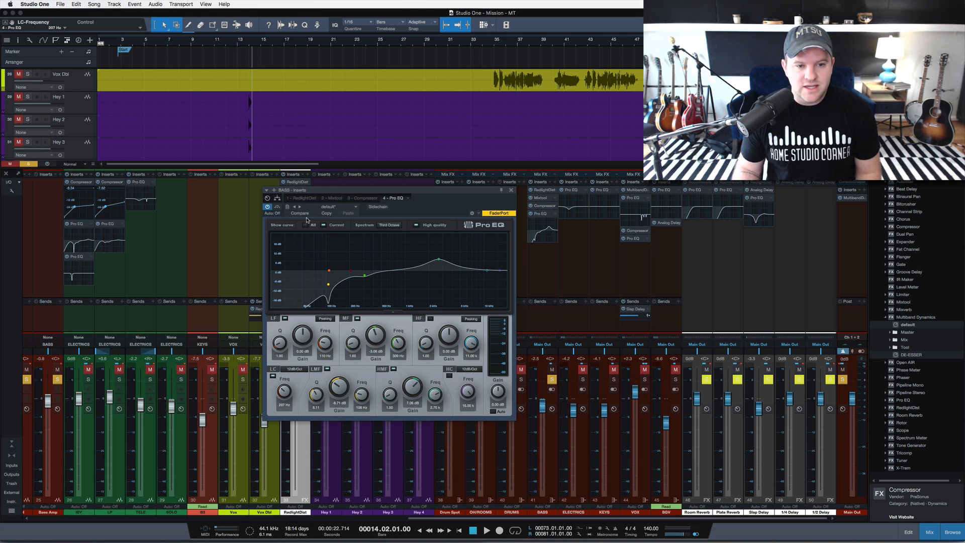
click(335, 207)
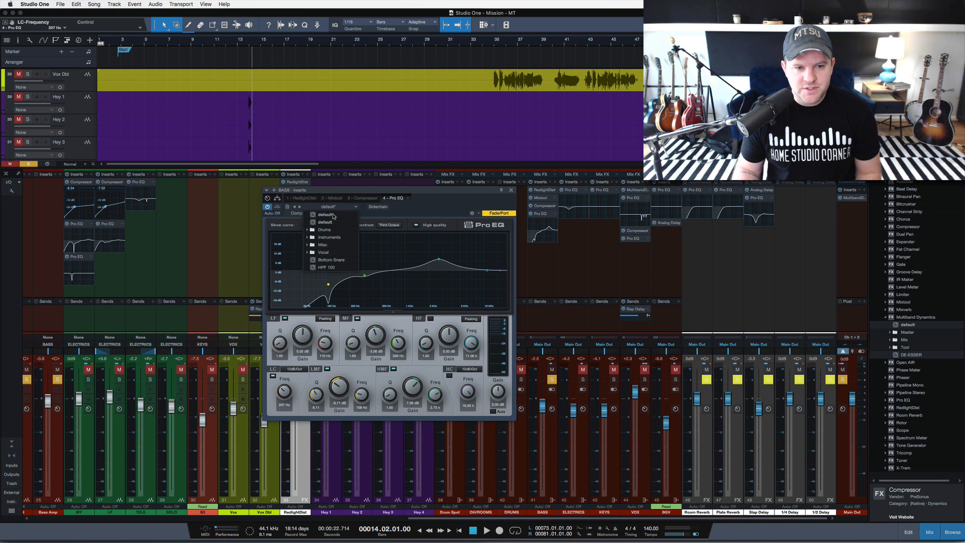
click(333, 215)
click(340, 221)
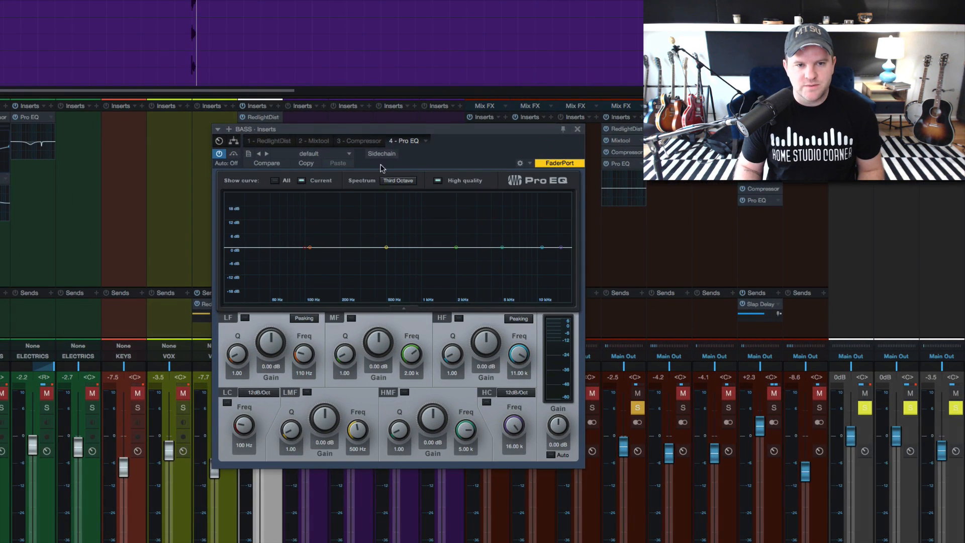
drag(386, 133, 258, 175)
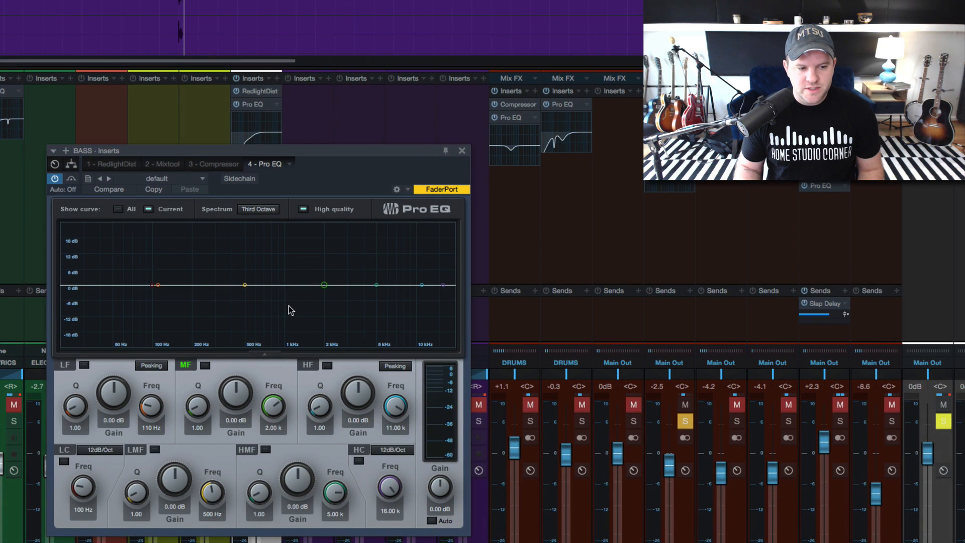
- Play the soloed BASS bus and enable the Pro EQ's low cut at 168 Hz
key(space)
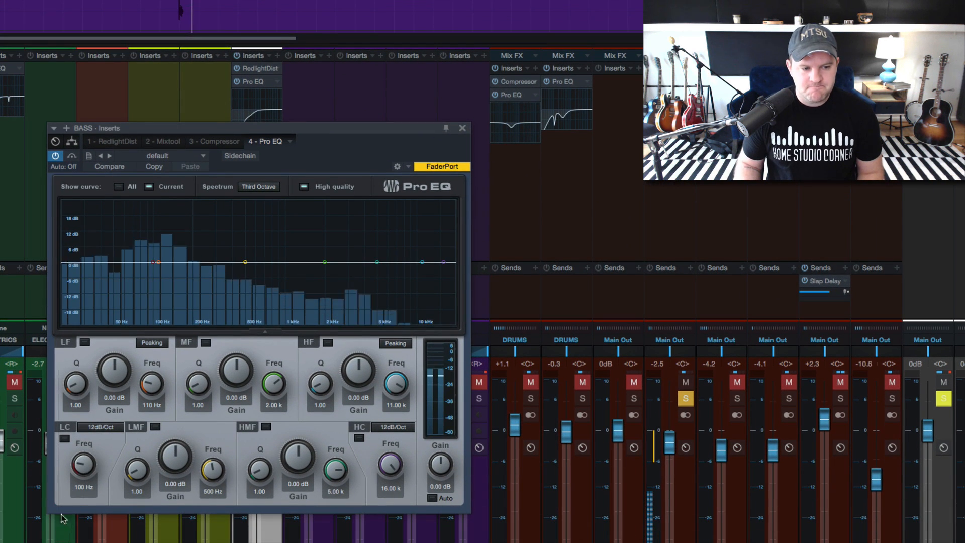
mouse_move(82, 465)
mouse_down()
mouse_move(82, 444)
mouse_move(80, 476)
mouse_up()
click(61, 438)
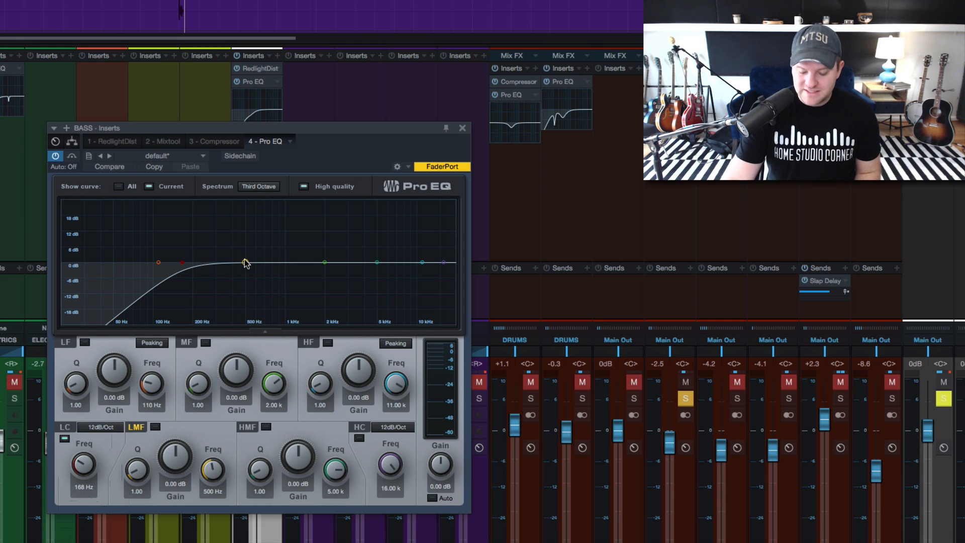
- Set the LMF band to -6.59 dB at 145 Hz with Q 4.60 and the MF band to 6.59 dB at 1.17 kHz with Q 1.30
drag(245, 263, 172, 281)
scroll(174, 280, down, 2)
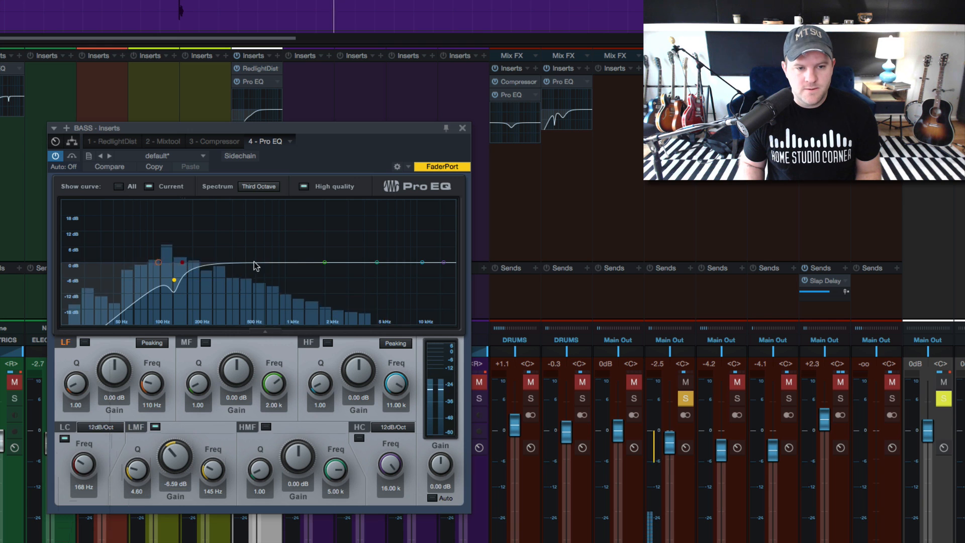
drag(324, 264, 294, 248)
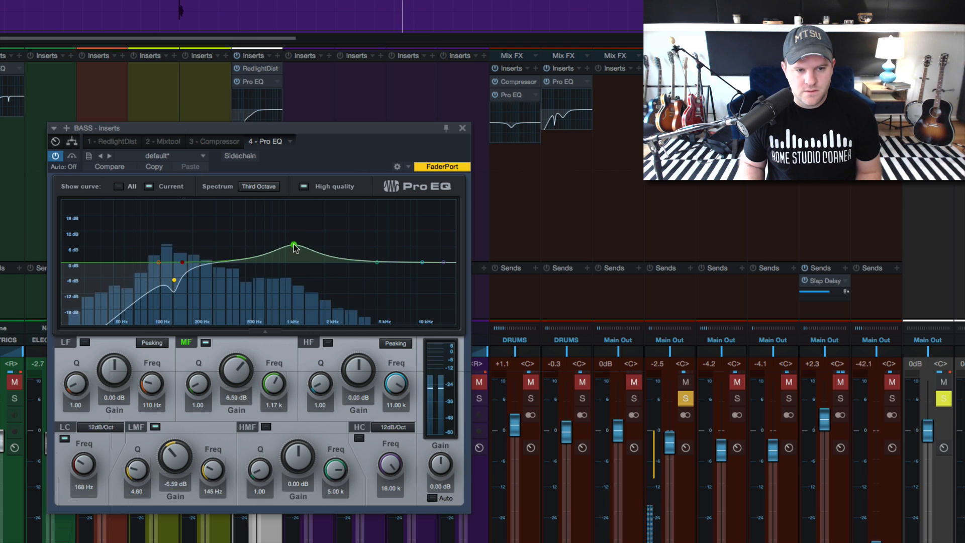
scroll(295, 248, up, 2)
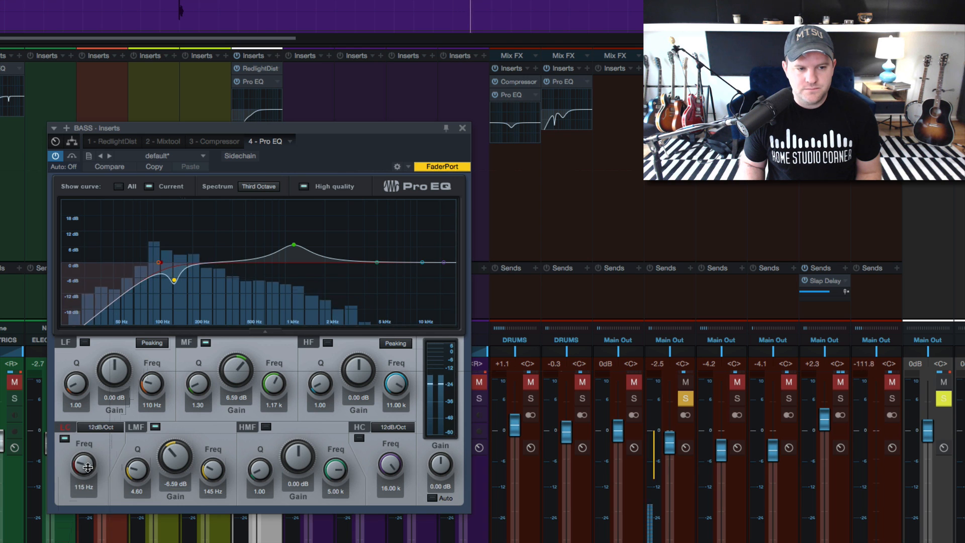
- Lower the Pro EQ's low cut to 50.1 Hz and set the LMF notch to -17.65 dB at 127 Hz with Q 11.80
drag(88, 468, 87, 471)
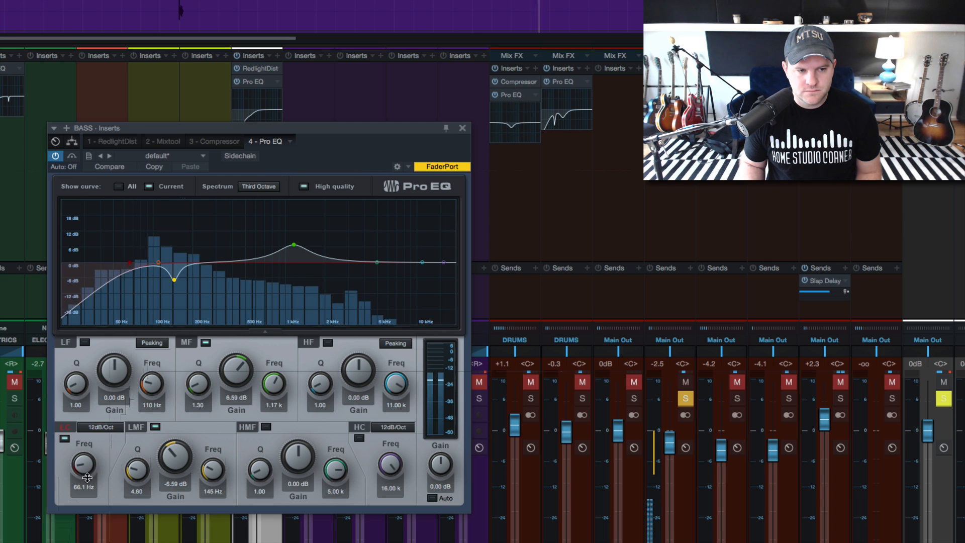
mouse_move(174, 280)
mouse_down()
mouse_move(161, 228)
mouse_move(151, 282)
mouse_move(157, 322)
mouse_move(167, 219)
mouse_move(166, 290)
mouse_up()
scroll(158, 221, down, 3)
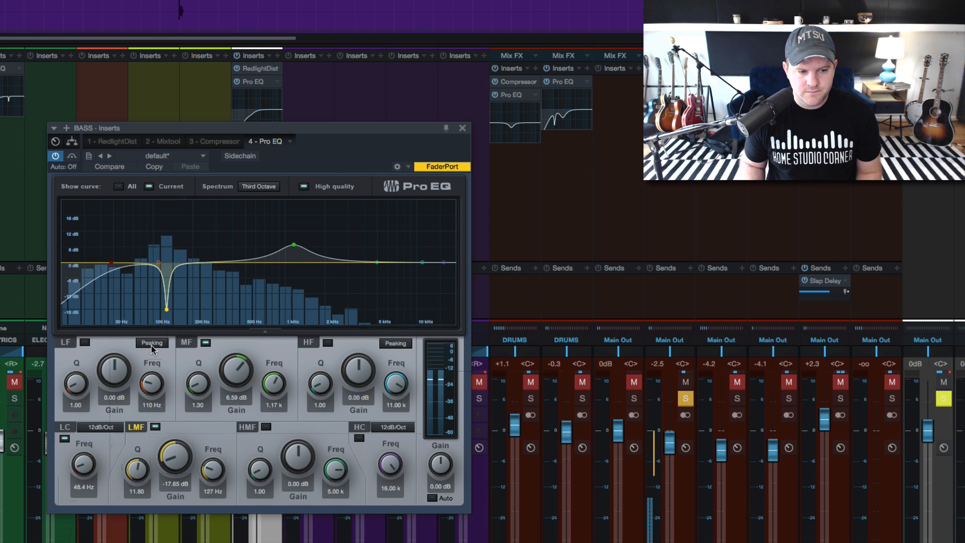
drag(81, 468, 79, 455)
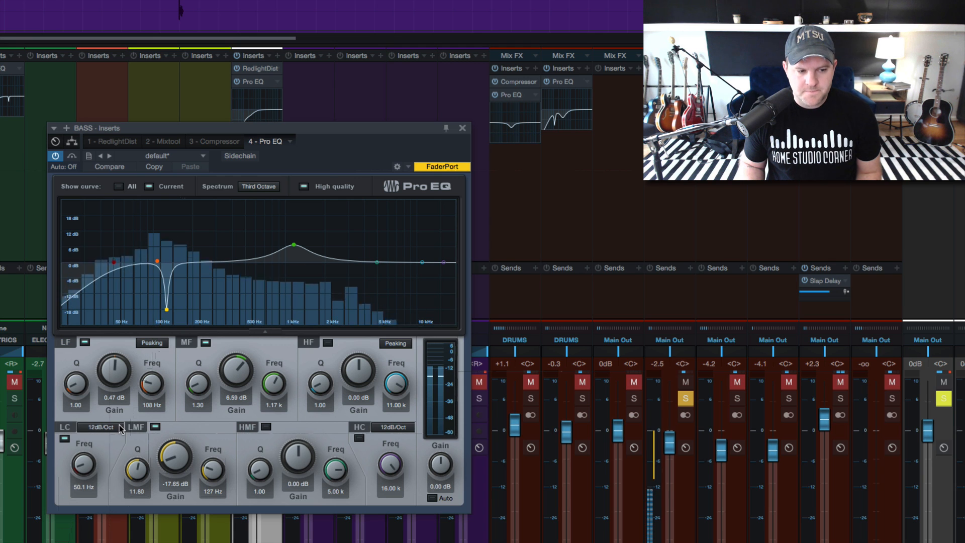
- Clear the BASS solo, close its effects window, and briefly solo the Drum Spot bus to audition it
key(s)
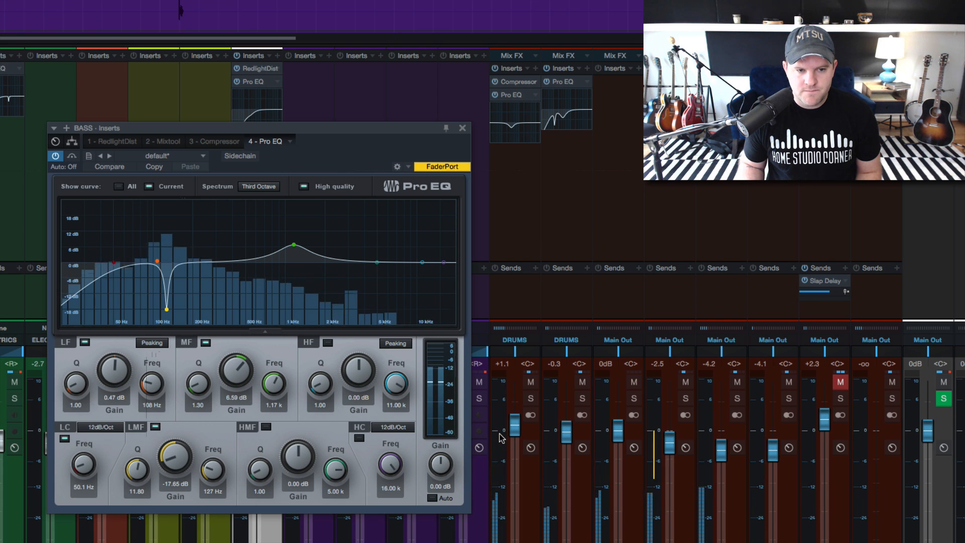
click(463, 128)
click(531, 398)
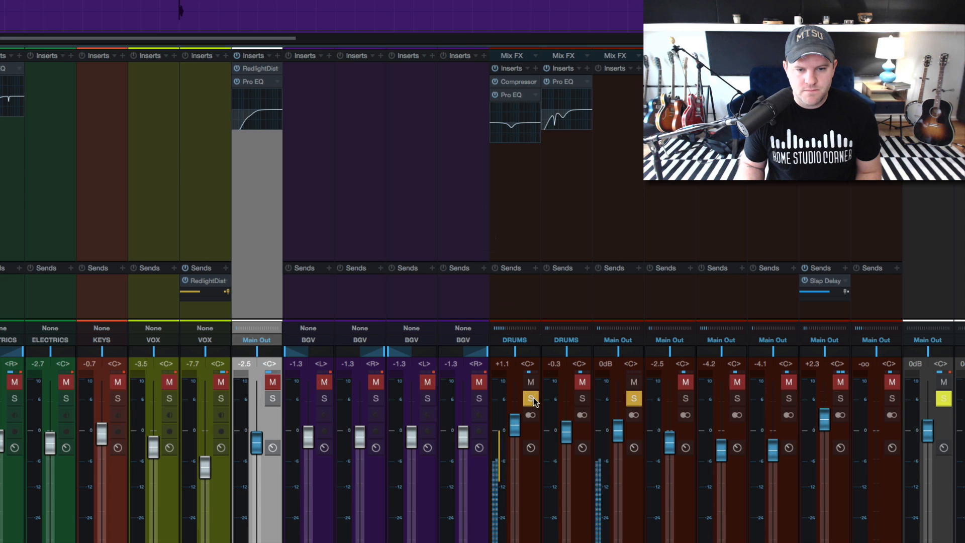
click(532, 398)
- Solo the K kick bus, toggle the Kick Out.2 solo to compare, remove Kick In.2 from the solo, and stop playback
scroll(422, 245, left, 5)
scroll(422, 245, left, 5)
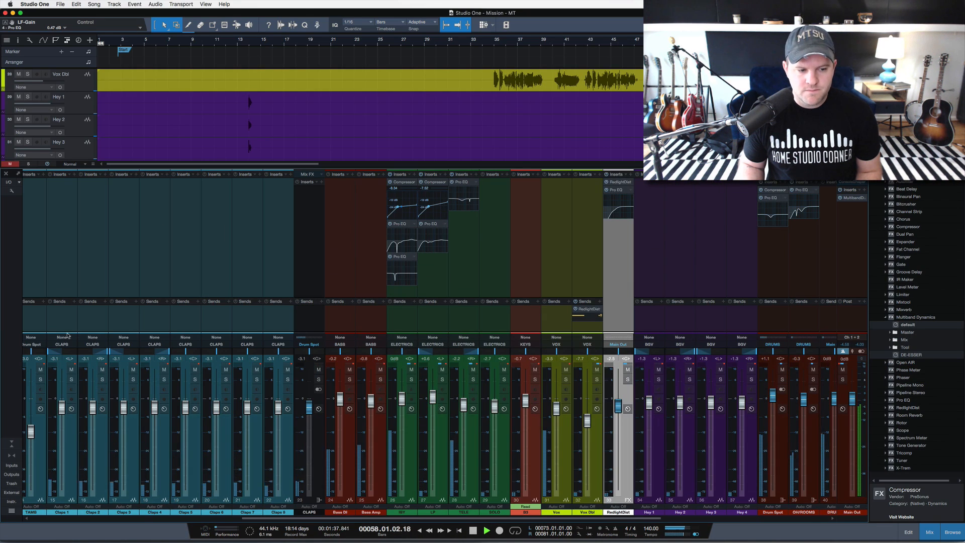
scroll(238, 279, left, 7)
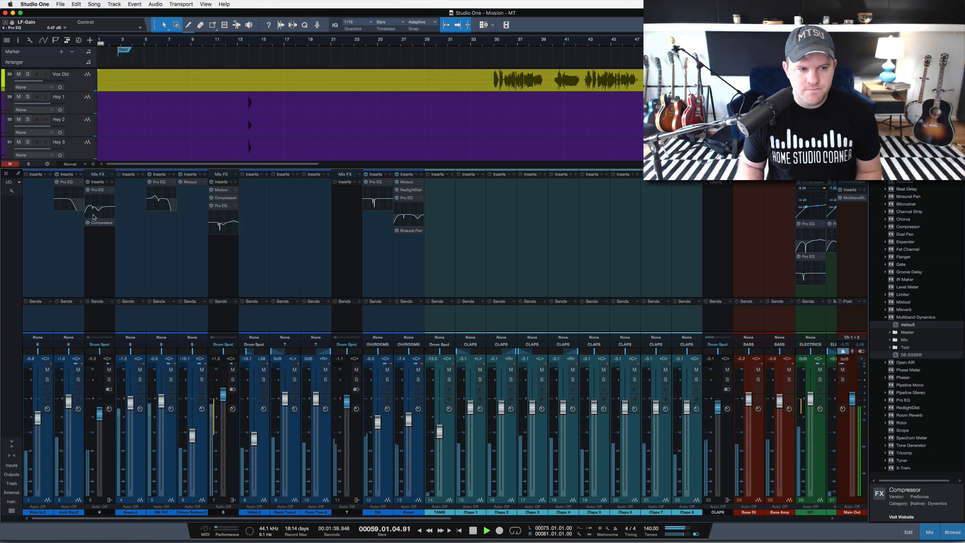
click(109, 380)
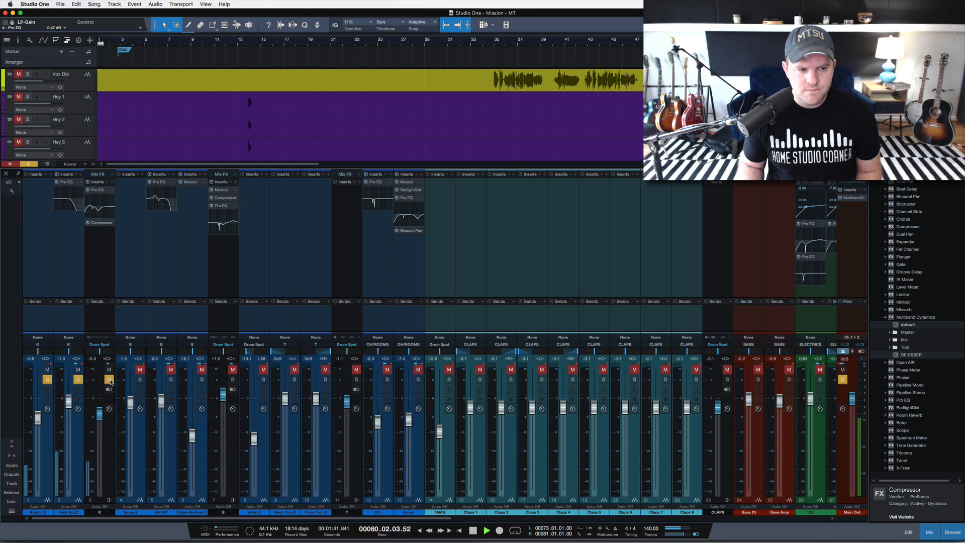
click(78, 380)
click(78, 380)
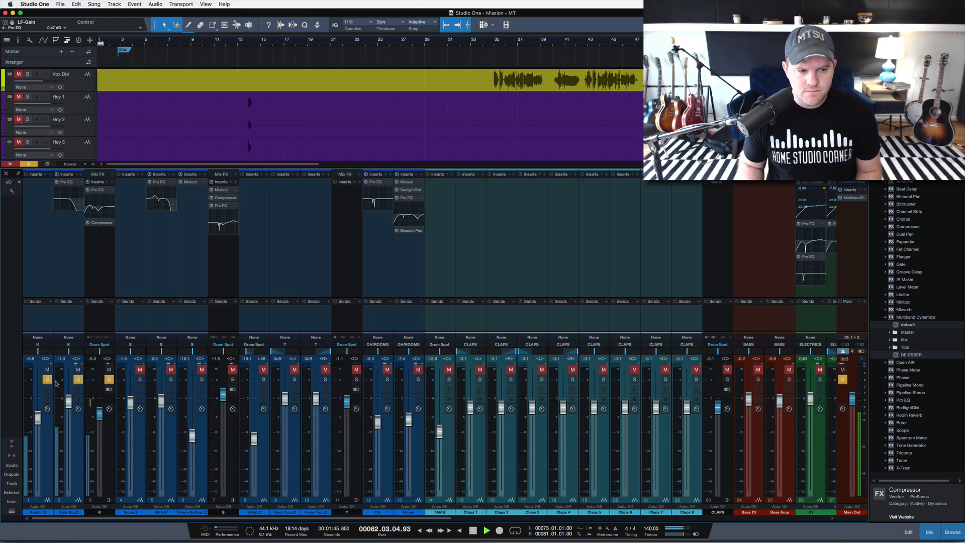
click(46, 380)
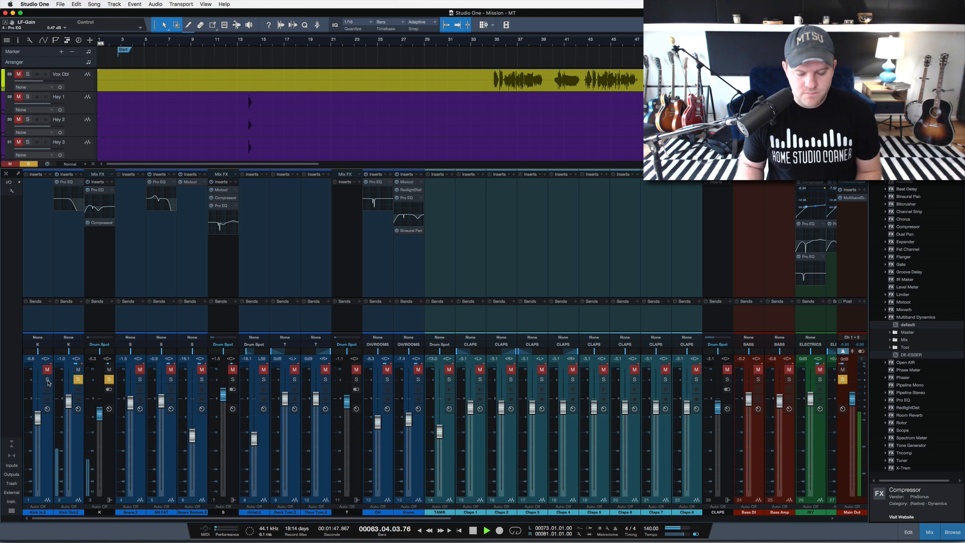
key(space)
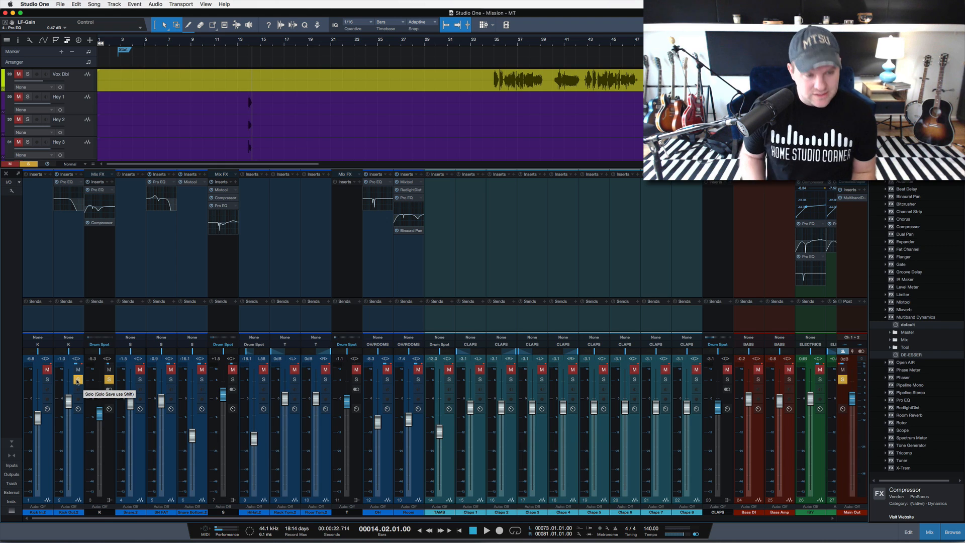
- Clear the remaining kick solos, select and solo the Kick Out.2 track, and play a short passage of it
alt+click(78, 380)
click(75, 318)
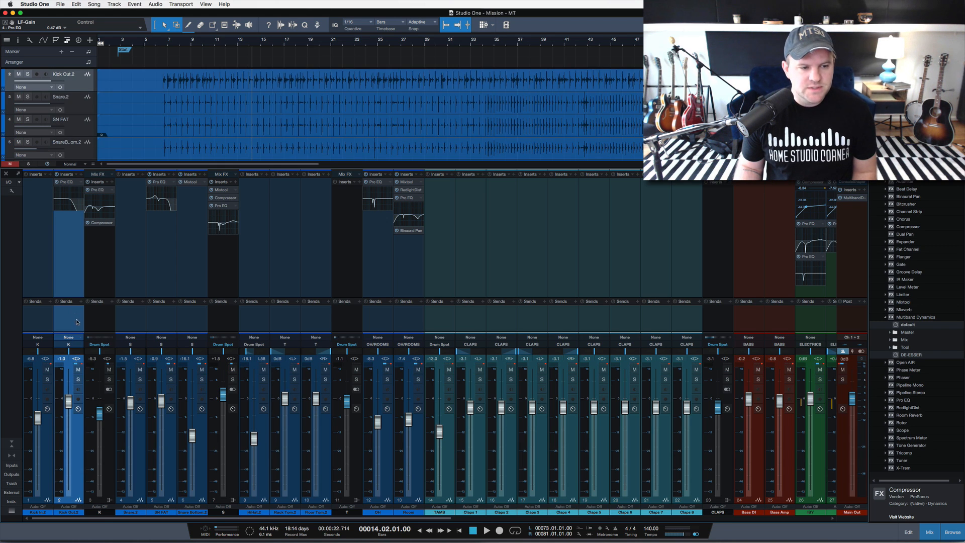
click(78, 380)
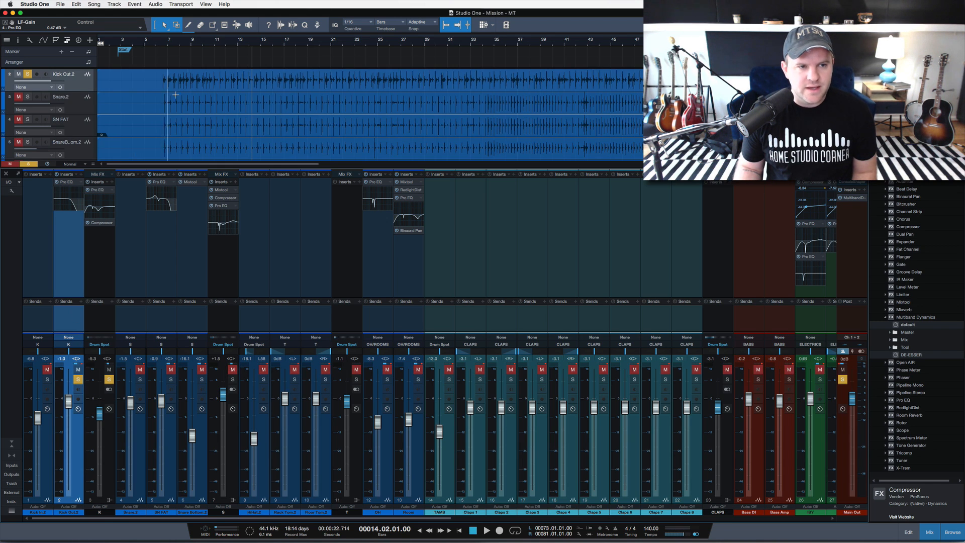
key(space)
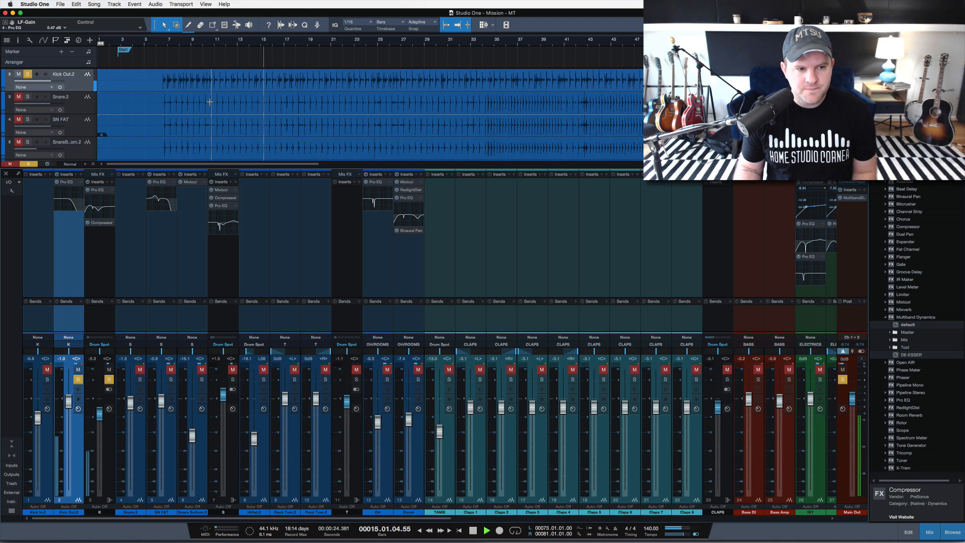
key(space)
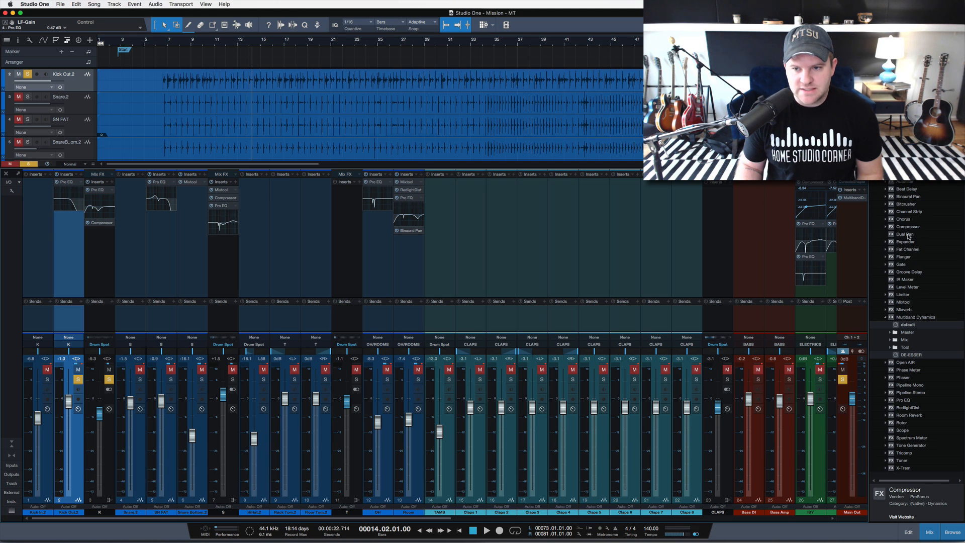
- Insert an Expander on Kick Out.2 and, during playback, set its range to -27.36 dB and threshold to -10.20 dB
drag(908, 245, 64, 229)
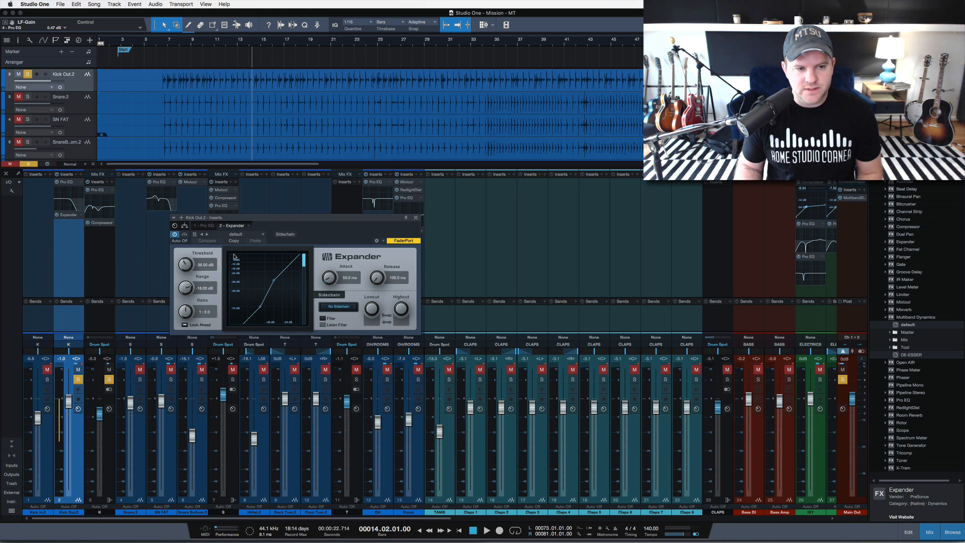
key(space)
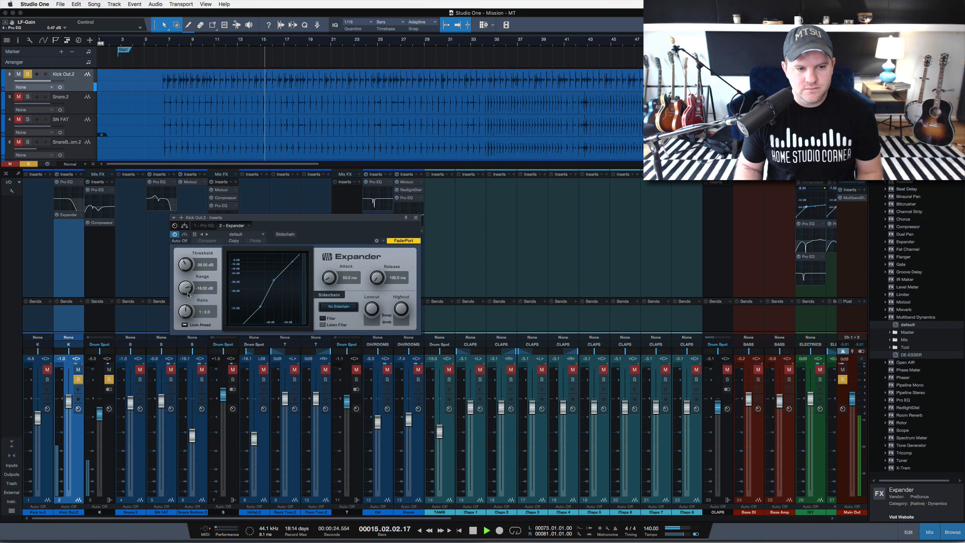
drag(188, 294, 188, 307)
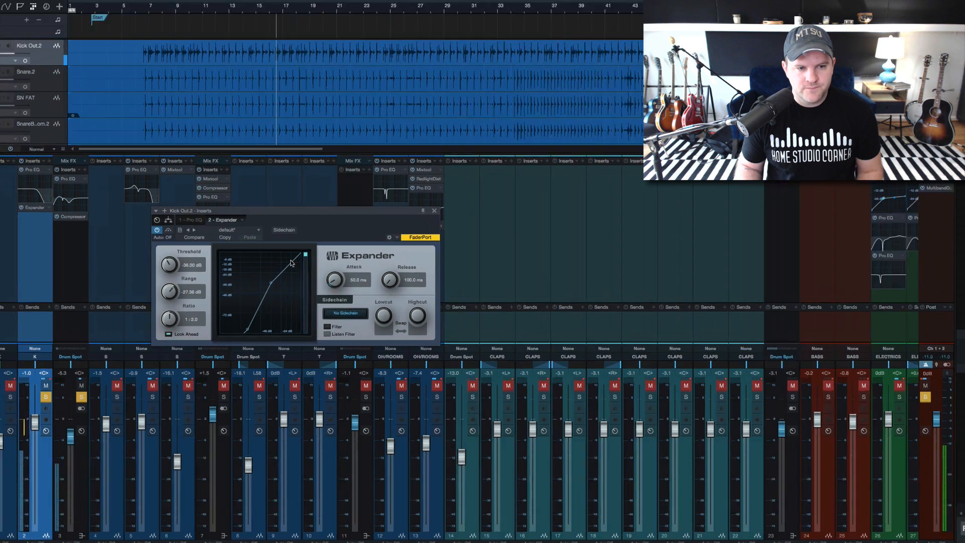
drag(169, 267, 169, 289)
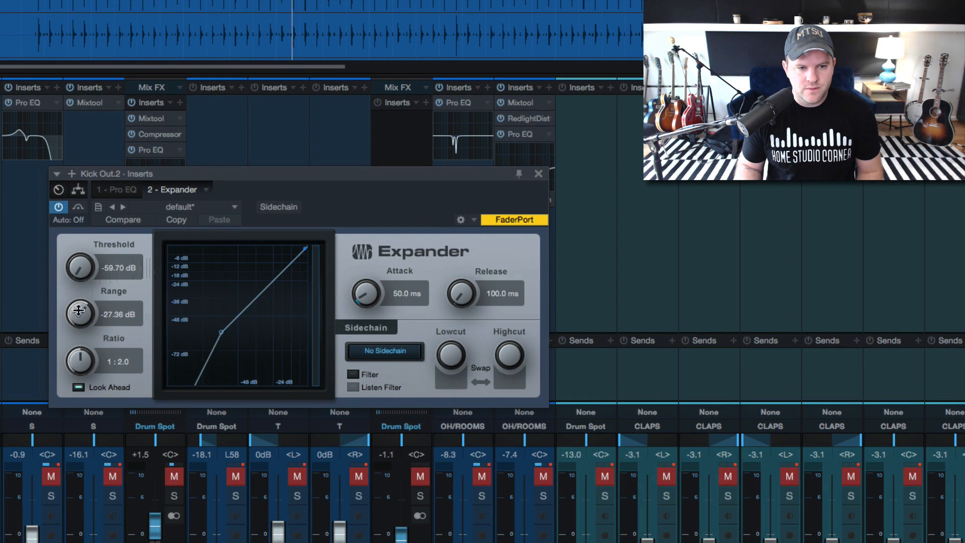
drag(78, 310, 75, 196)
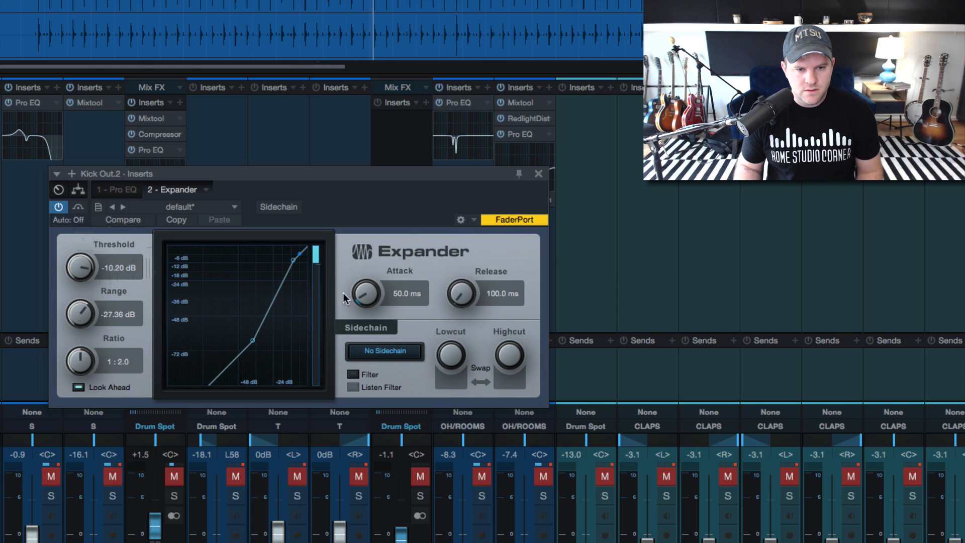
- Set the Expander's attack to 20.0 ms, release to 50.0 ms, and ratio to 1:2.3
mouse_move(357, 298)
mouse_down()
mouse_move(357, 317)
mouse_move(354, 292)
mouse_up()
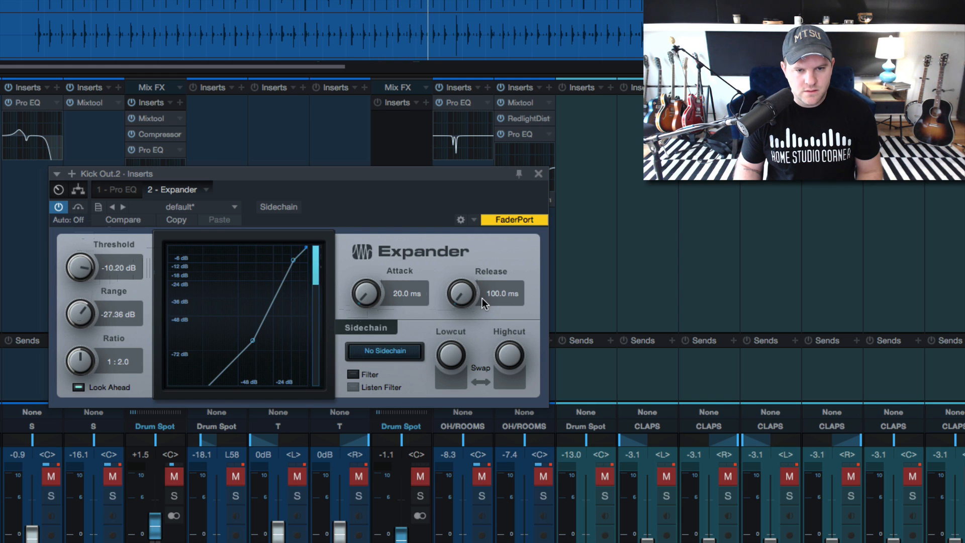
drag(459, 295, 460, 307)
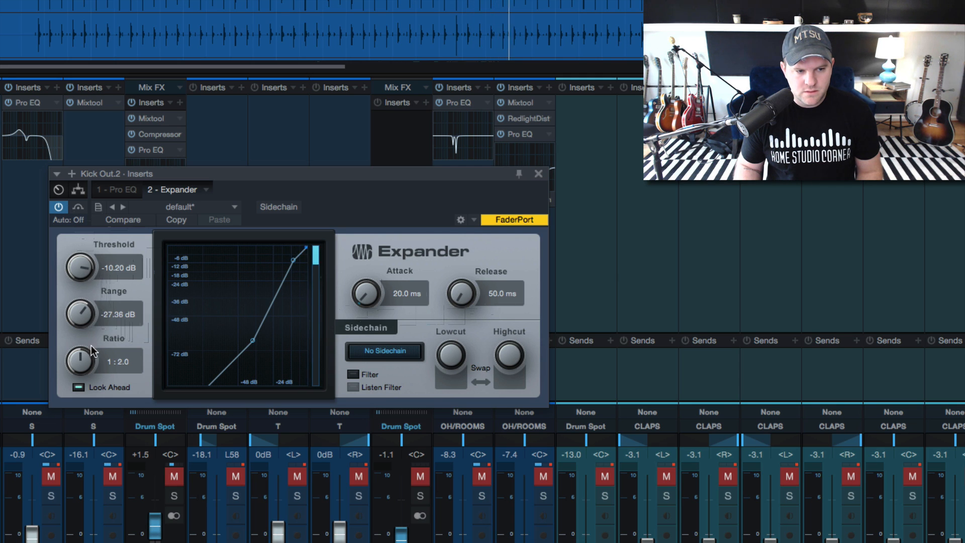
drag(91, 345, 86, 348)
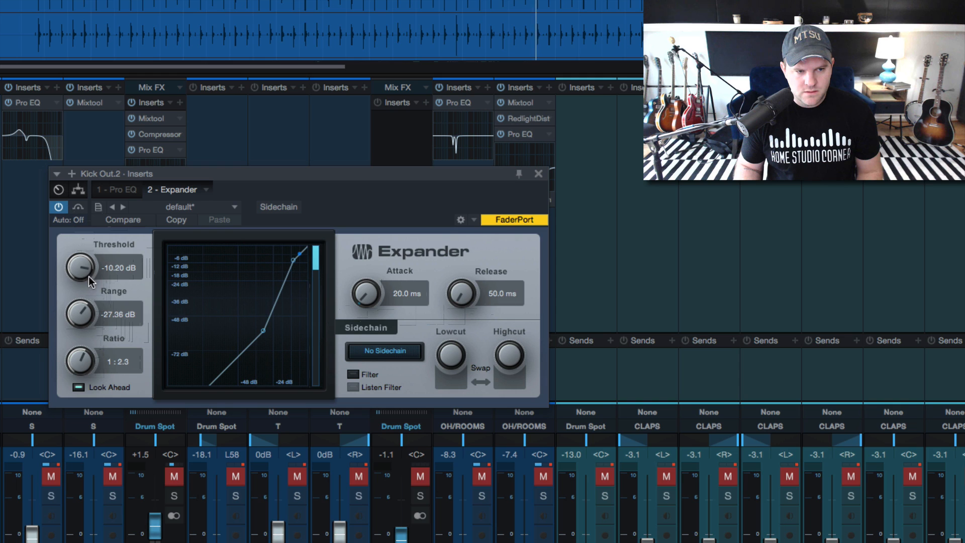
- Fine-tune the Expander's threshold to -9.60 dB and attack to 17.5 ms, and bypass it to compare
drag(87, 277, 88, 274)
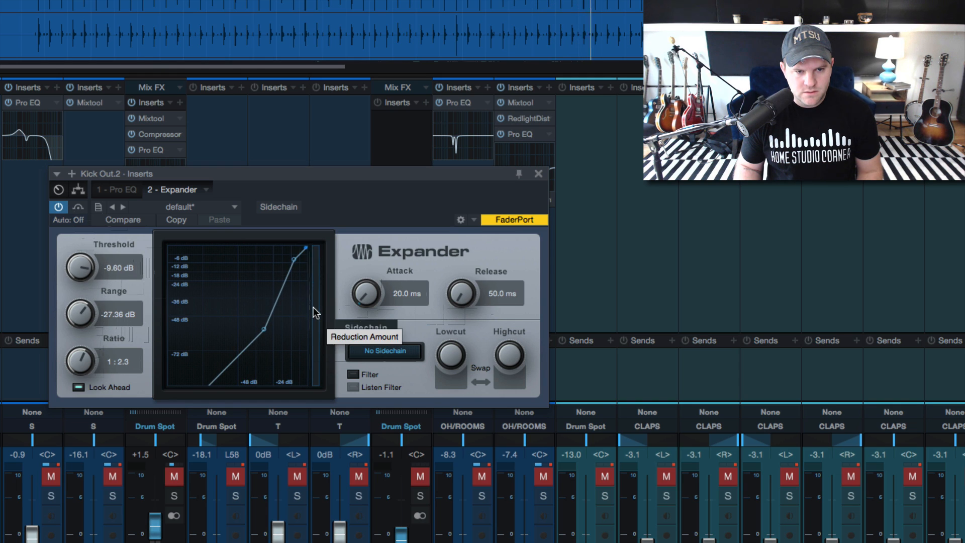
drag(366, 297, 361, 295)
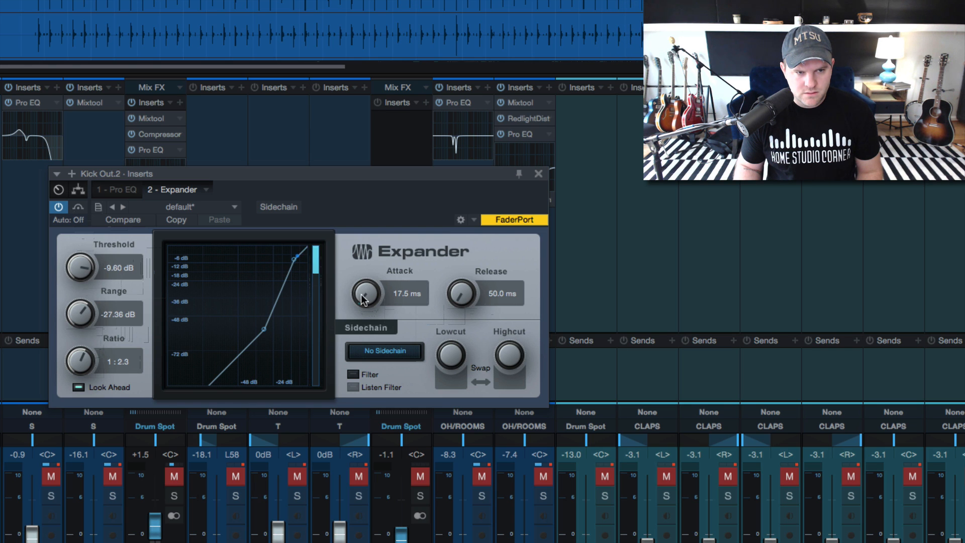
click(59, 209)
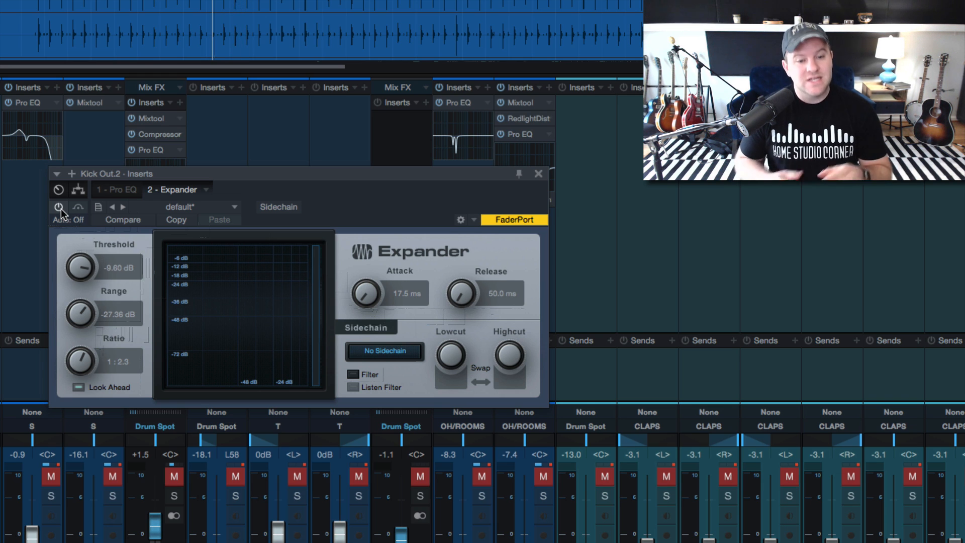
- Re-enable the Expander on Kick Out.2 and audition a short passage with Kick In.2 soloed alongside it
click(59, 207)
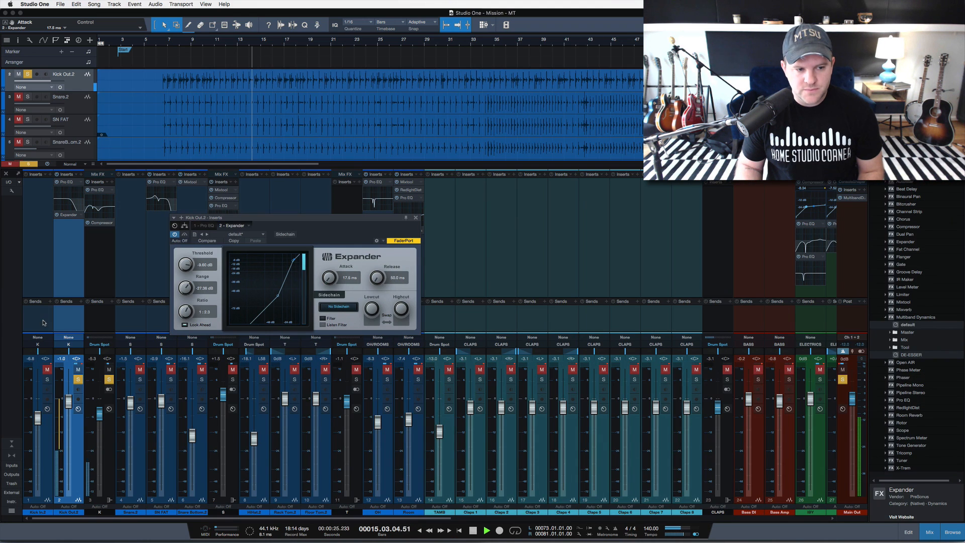
click(48, 380)
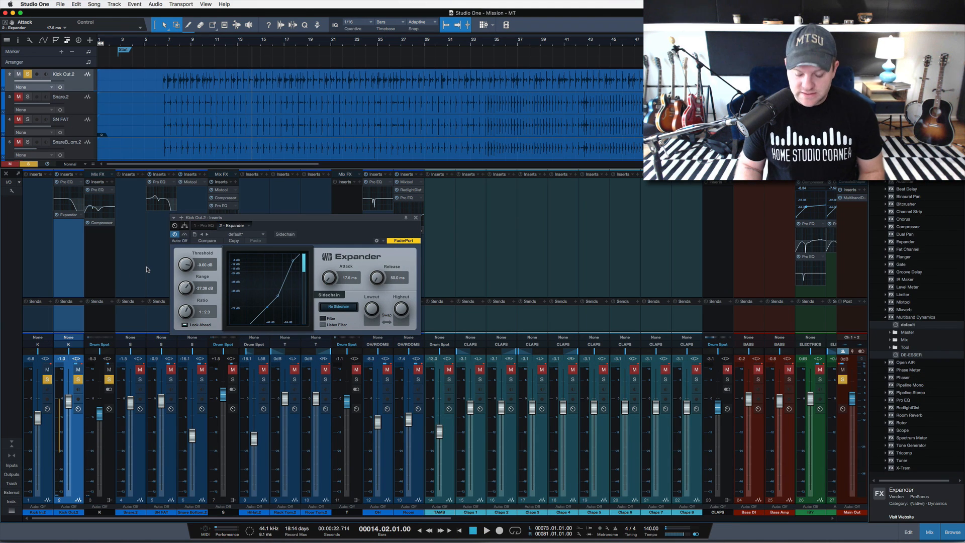
key(space)
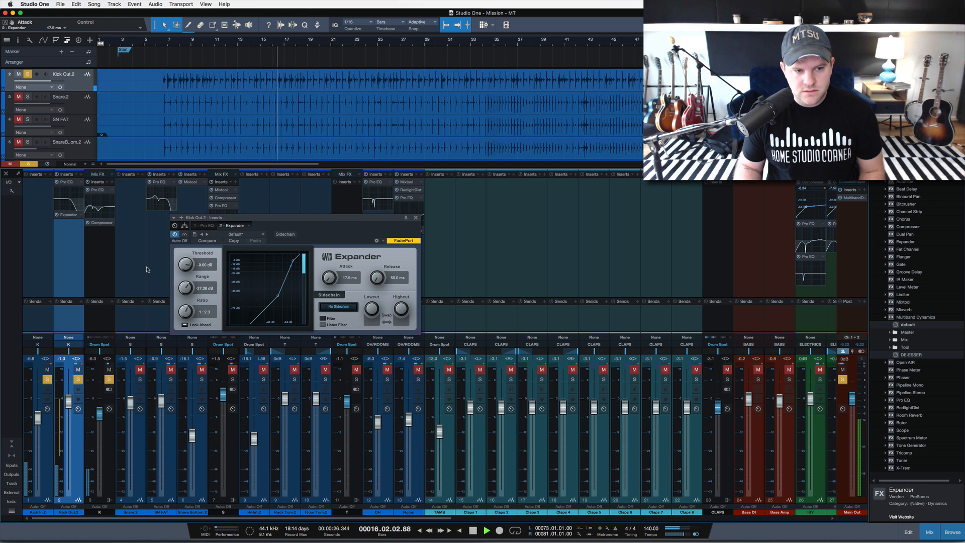
key(space)
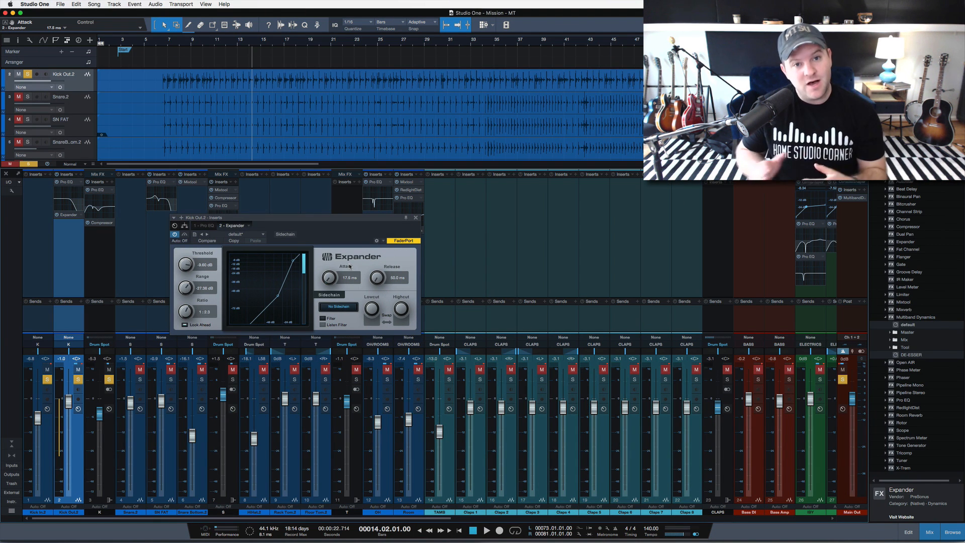
- Close the Expander, replace the kick solos with DRUMS and BASS bus solos, and compare the bass with and without drums during playback
click(417, 218)
key(shift+s)
scroll(604, 285, right, 15)
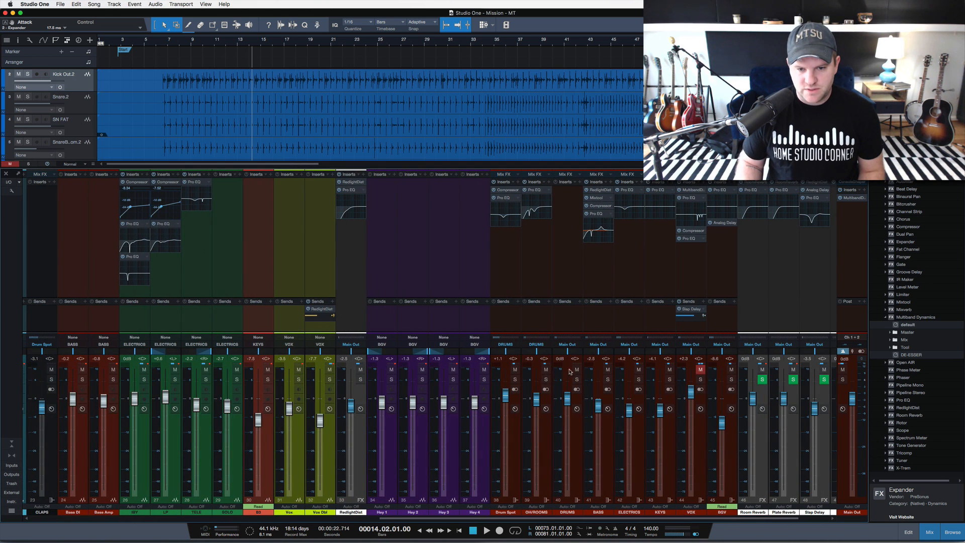
click(577, 379)
key(space)
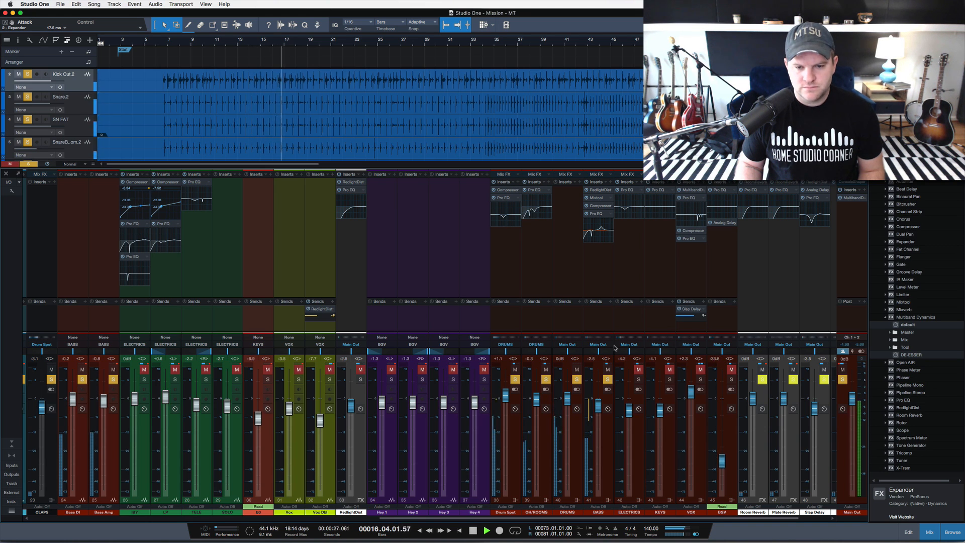
click(577, 380)
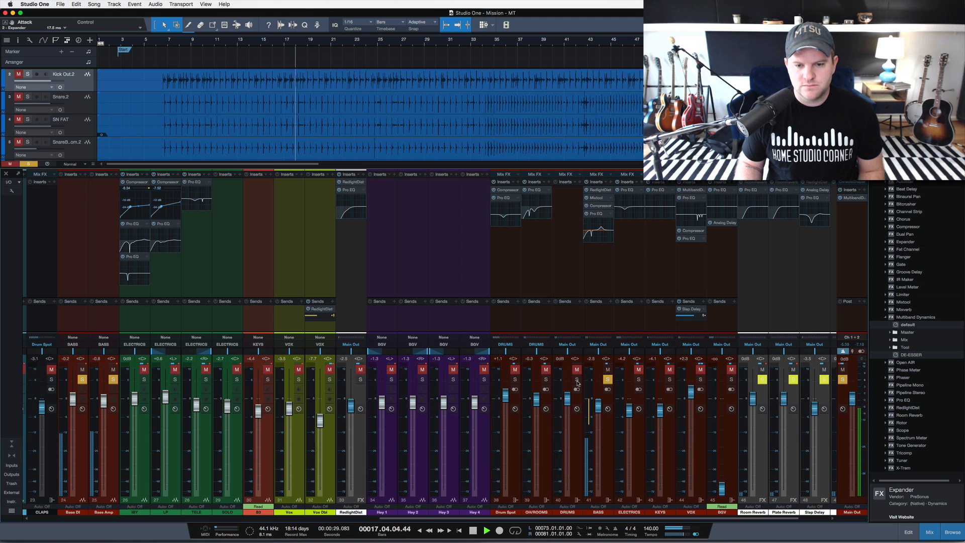
click(576, 379)
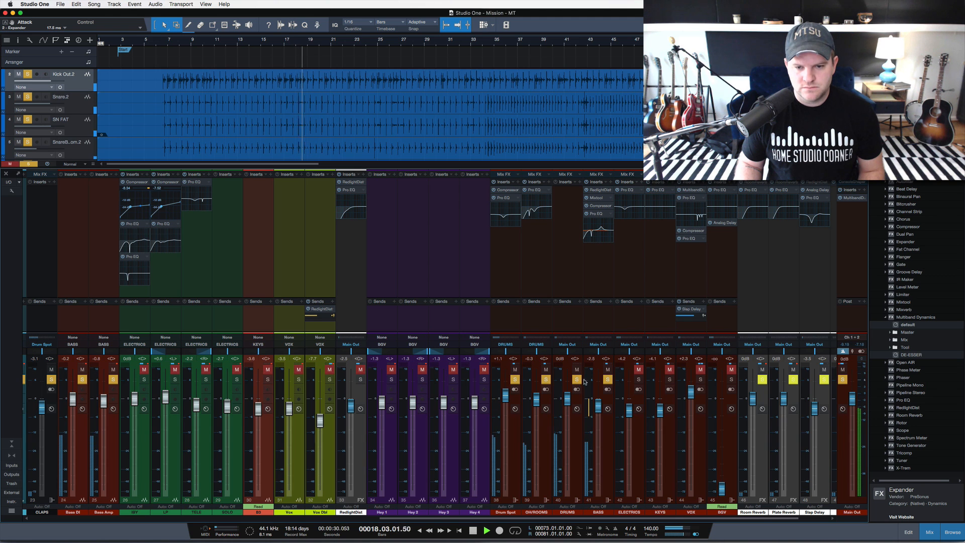
- Open the BASS bus's Pro EQ and, during playback, set its low-mid cut to 102 Hz with a Q of 4.00
click(595, 214)
key(space)
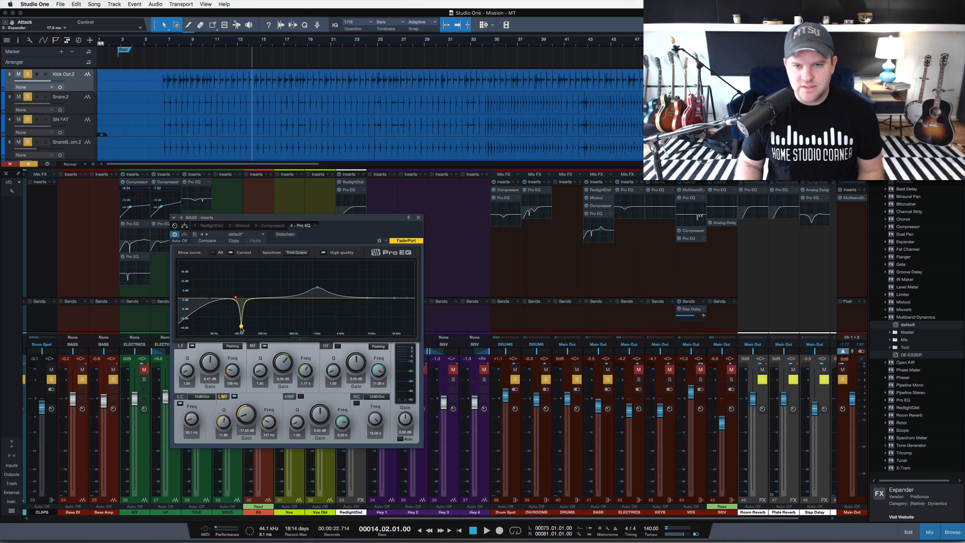
key(space)
drag(241, 329, 233, 310)
scroll(232, 310, down, 3)
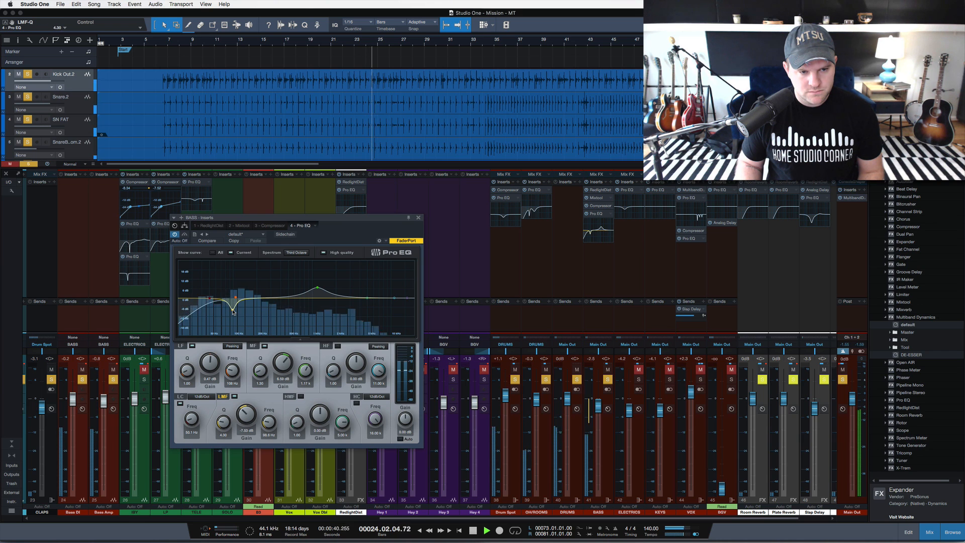
scroll(233, 310, up, 3)
drag(233, 310, 234, 309)
scroll(233, 307, down, 3)
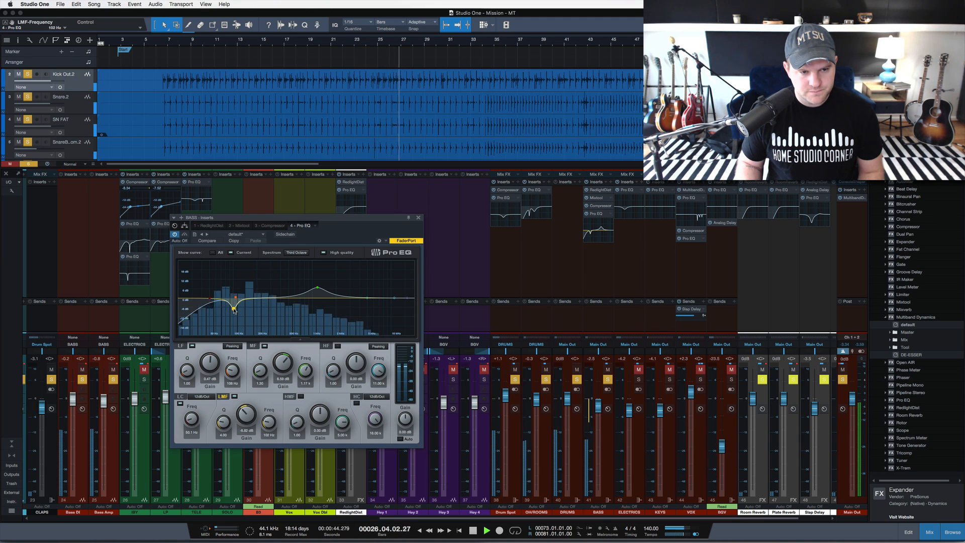
key(space)
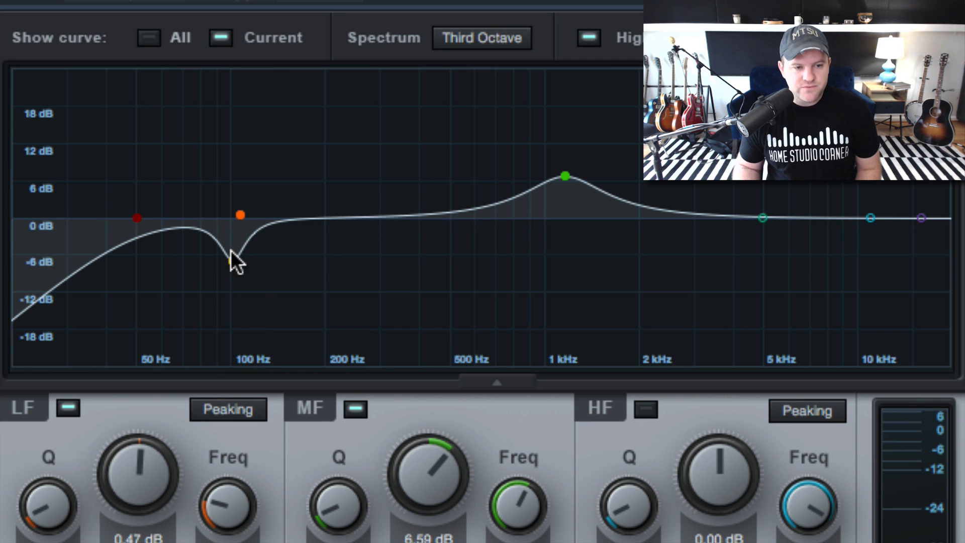
- Try a strong narrow low-mid boost at 127 Hz on the BASS Pro EQ, with drums and with BASS soloed alone
drag(232, 260, 262, 119)
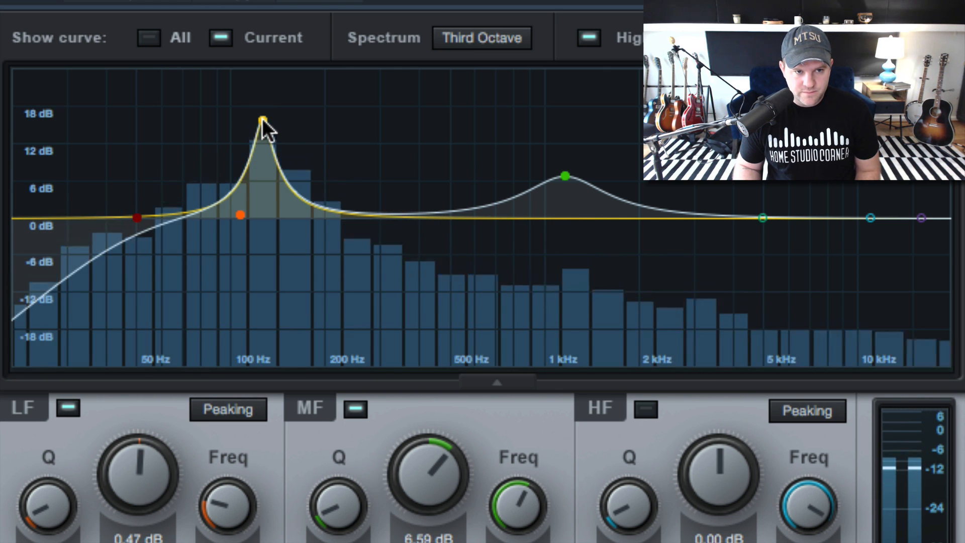
key(space)
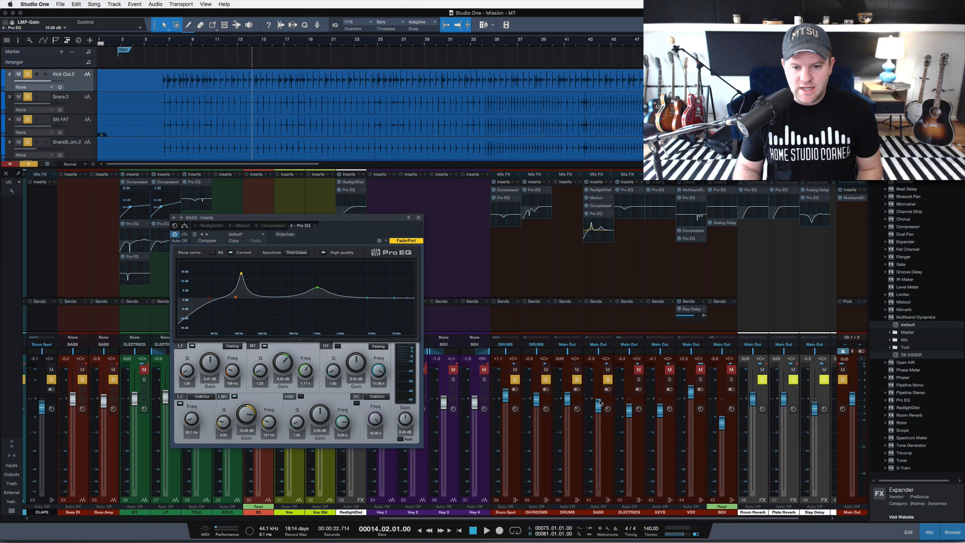
key(shift+s)
click(612, 378)
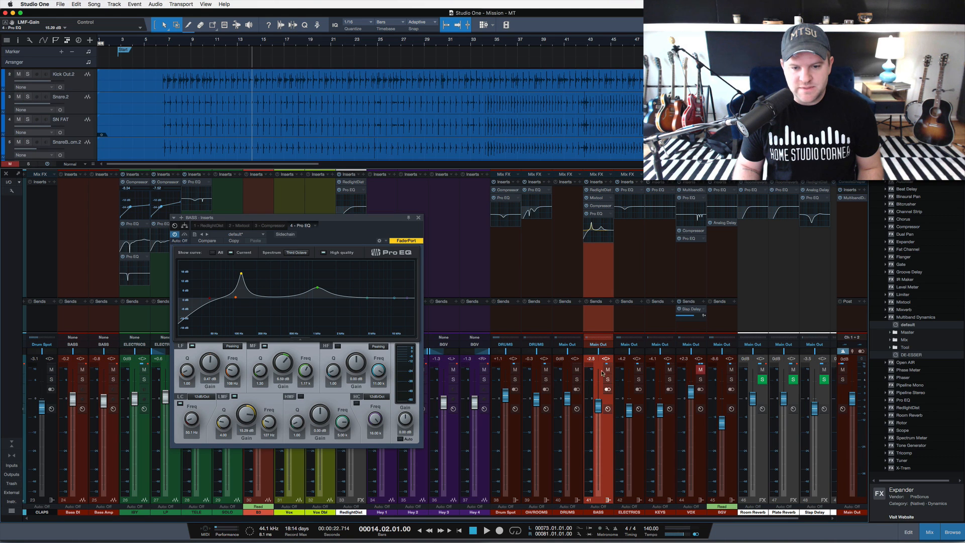
click(607, 380)
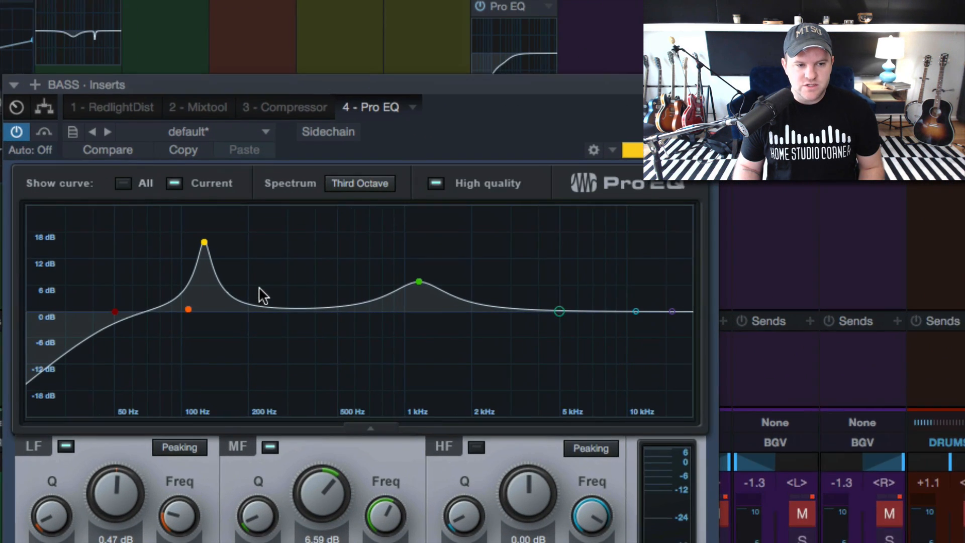
key(space)
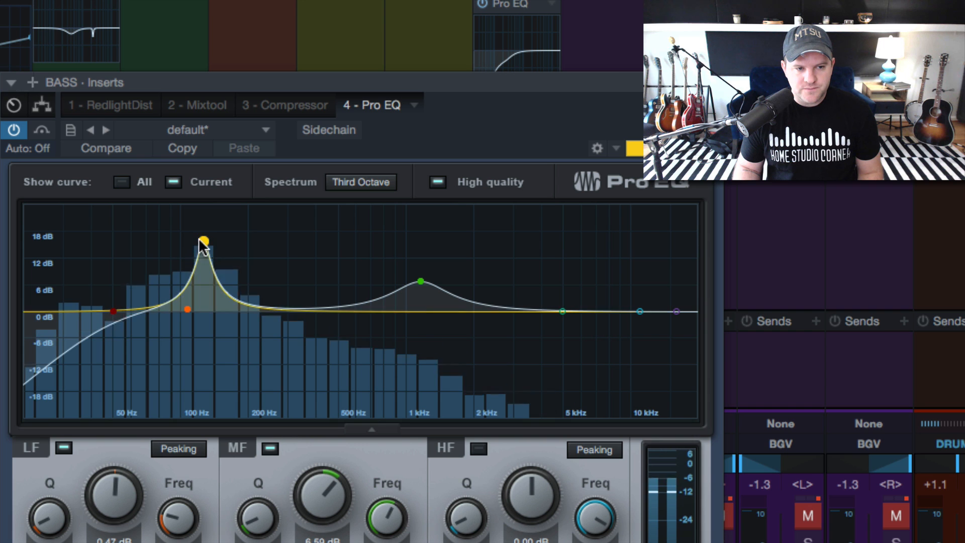
mouse_move(202, 241)
mouse_down()
mouse_move(244, 236)
mouse_move(191, 234)
mouse_move(203, 224)
mouse_up()
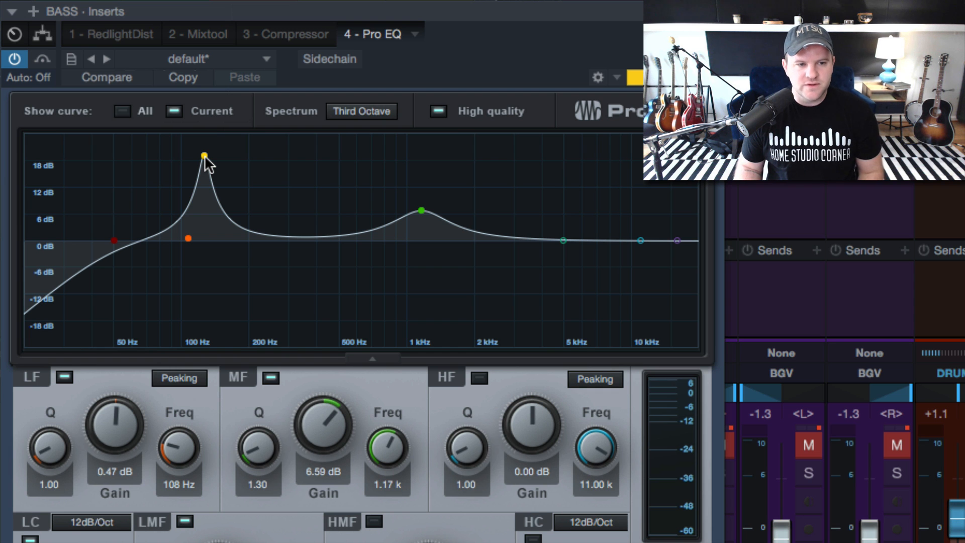
- Solo DRUMS with BASS, sweep the low-mid band to a 17.88 dB boost at 82.7 Hz, and disable the LF band
drag(204, 155, 189, 237)
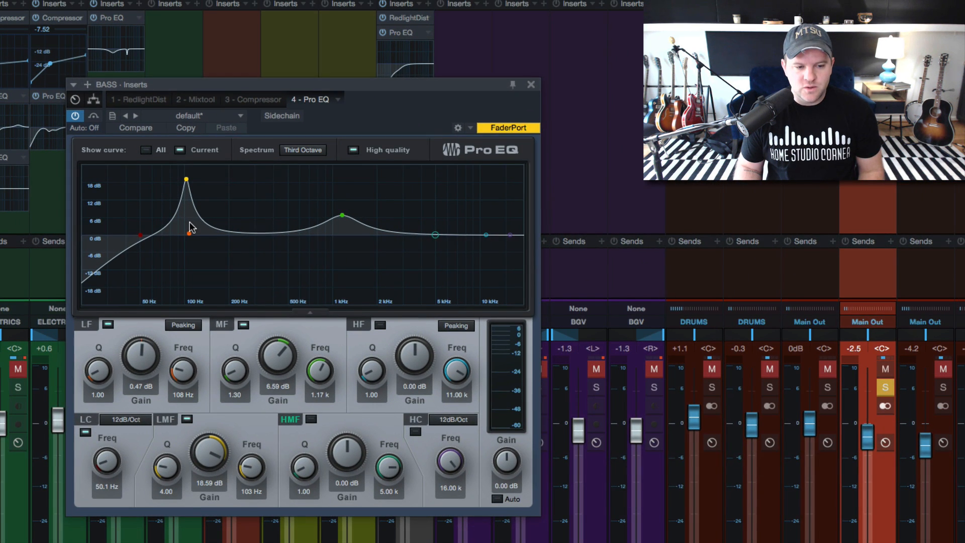
click(186, 179)
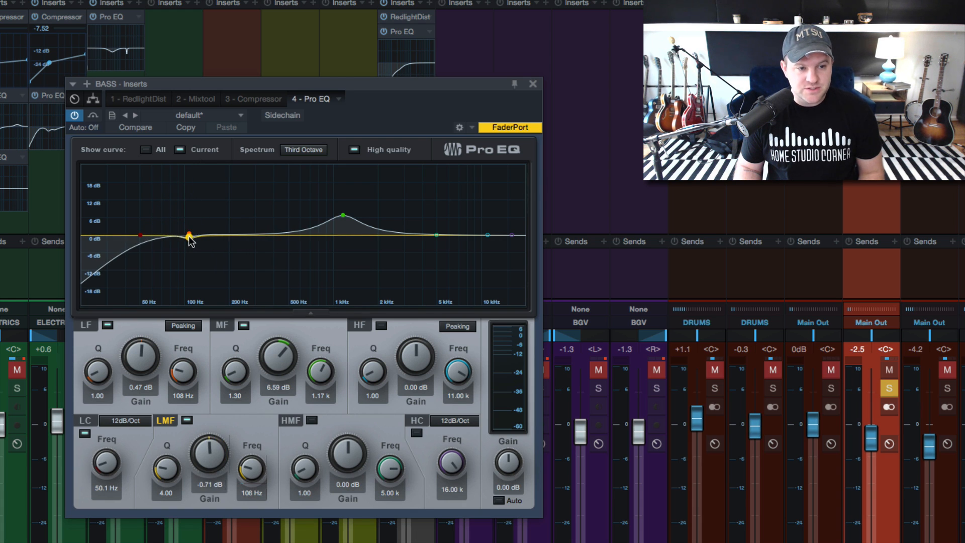
click(831, 390)
drag(184, 237, 172, 182)
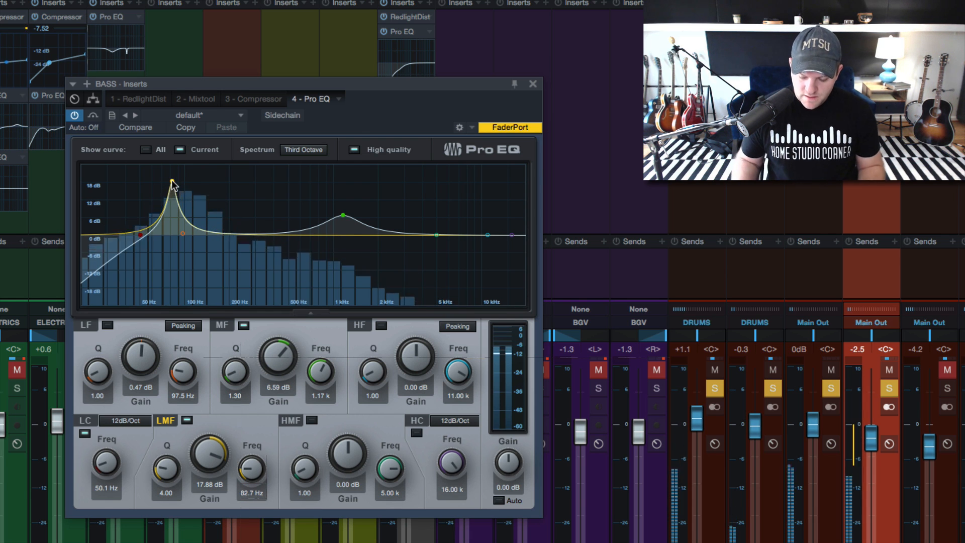
key(space)
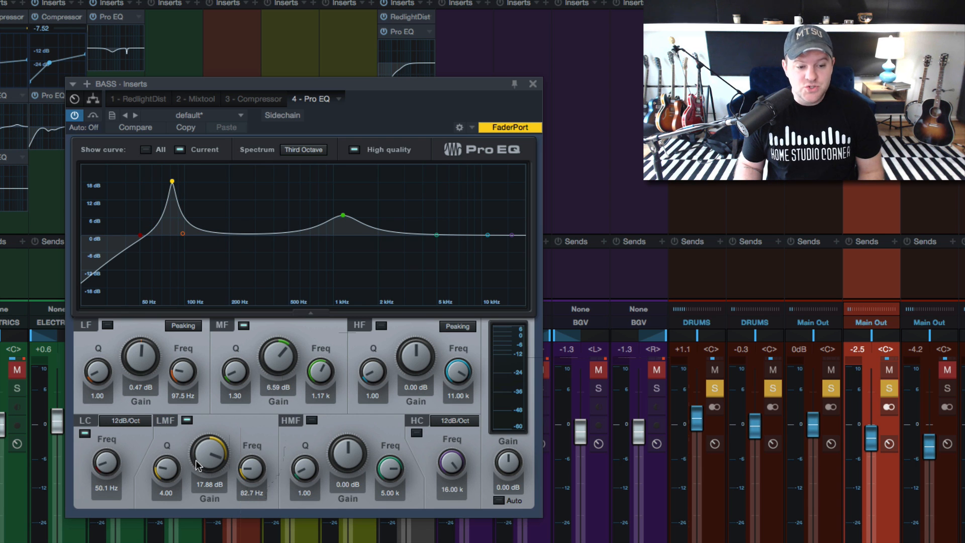
- Set the low-mid band's gain to -7.56 dB and Q to 3.09, and lower the low-cut frequency to 45.2 Hz
mouse_move(206, 466)
mouse_down()
mouse_move(202, 485)
mouse_move(210, 471)
mouse_up()
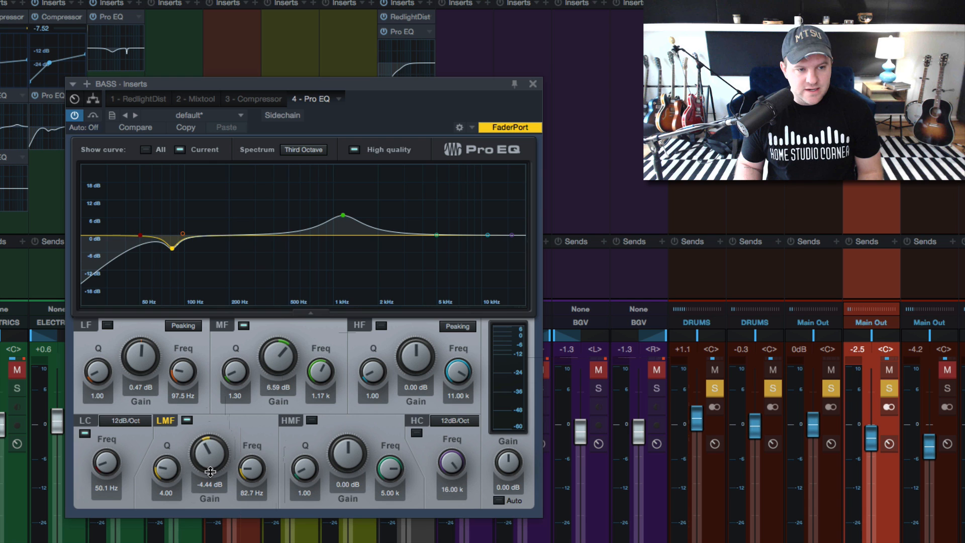
key(space)
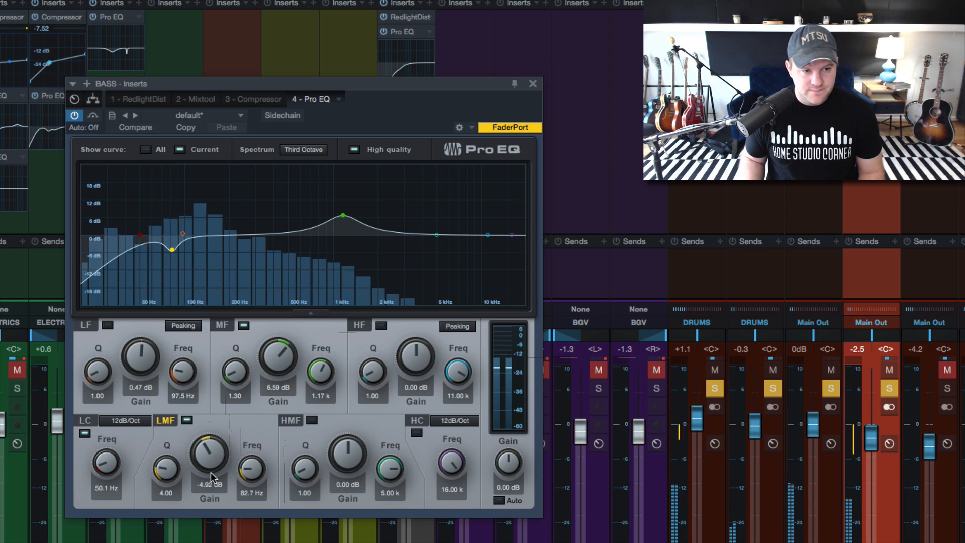
drag(210, 459, 170, 466)
drag(107, 463, 111, 465)
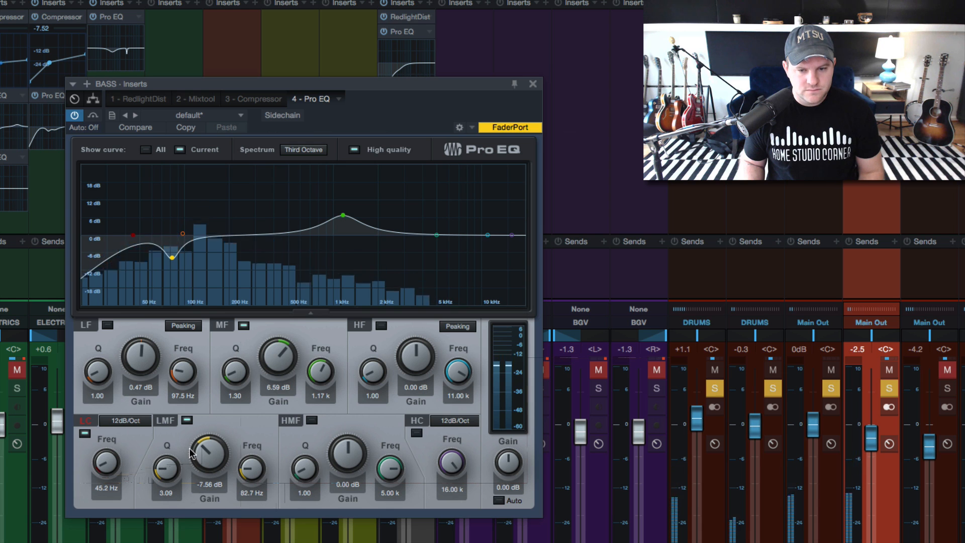
- Sweep the MF band with the solos off and on, and set it to -3.06 dB at 222 Hz with Q 1.60
key(s)
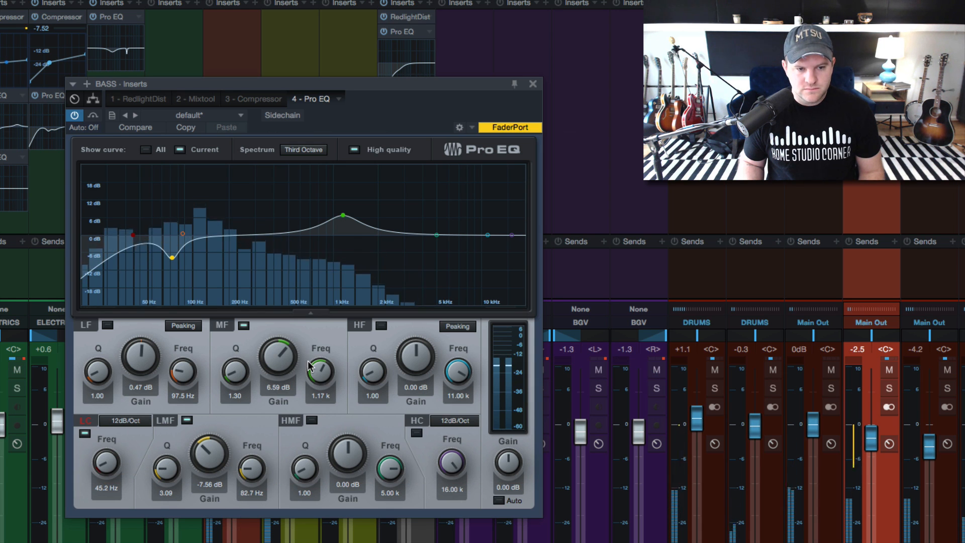
drag(277, 357, 275, 355)
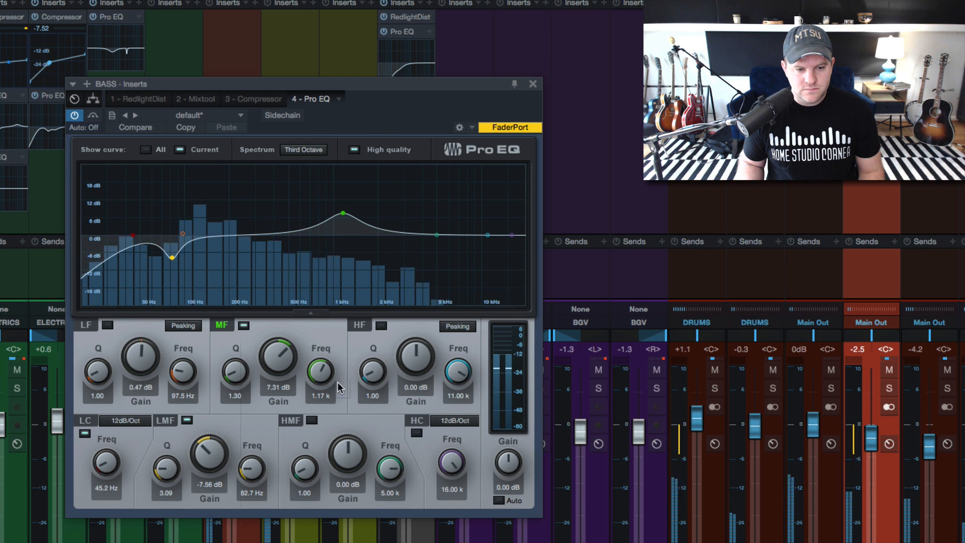
drag(343, 212, 210, 185)
key(s)
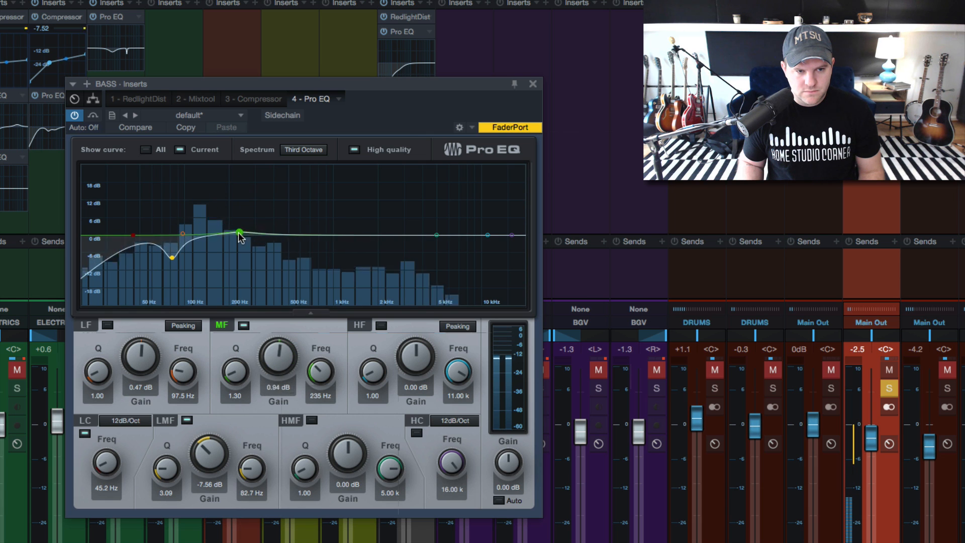
mouse_move(241, 237)
mouse_down()
mouse_move(241, 246)
mouse_move(282, 205)
mouse_move(247, 243)
mouse_up()
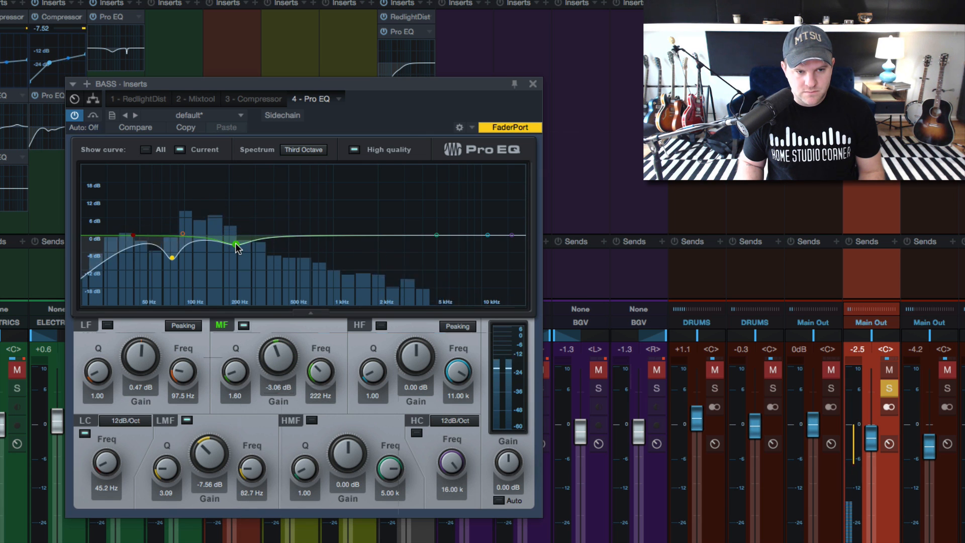
- Add an HMF boost of about 11 dB near 1.6 kHz and return the EQ's output gain to 0.00 dB
drag(518, 462, 511, 459)
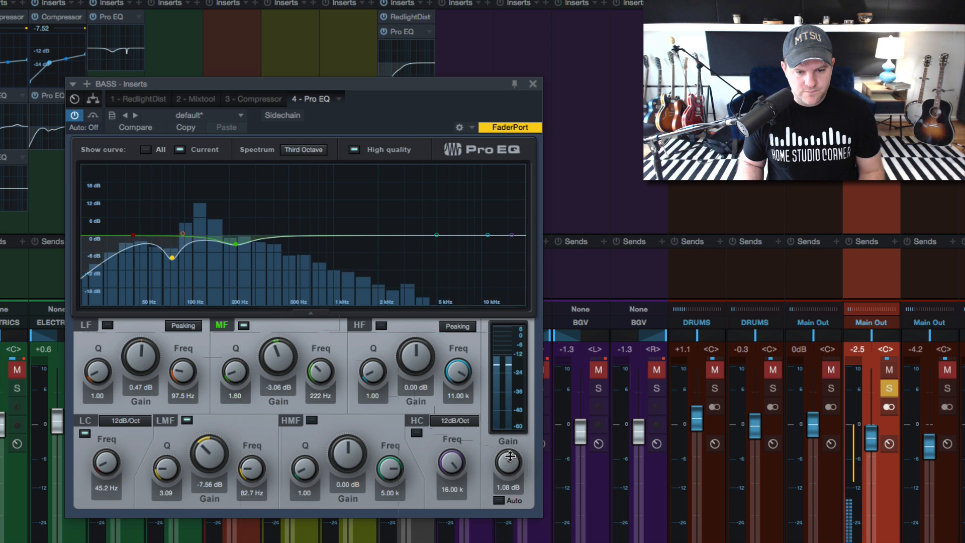
drag(436, 235, 361, 188)
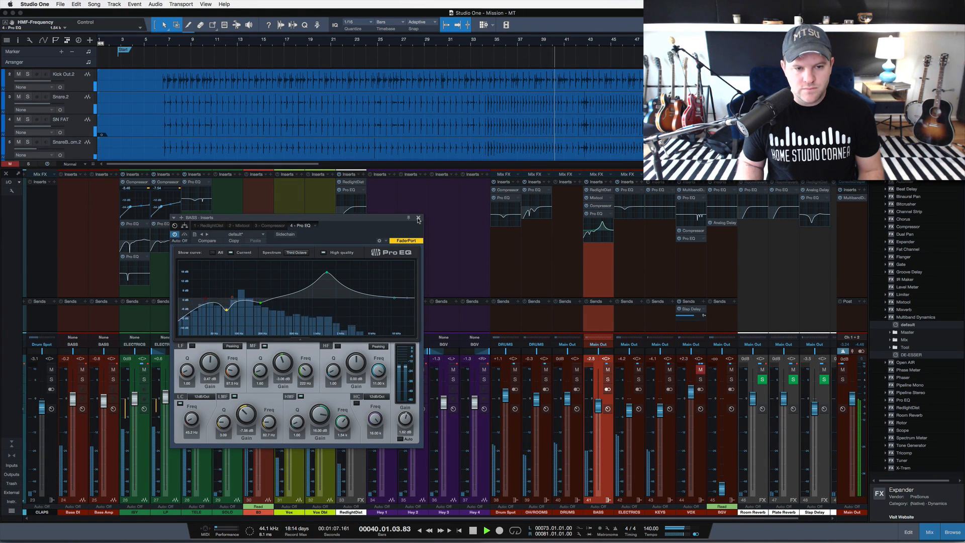
drag(327, 272, 328, 280)
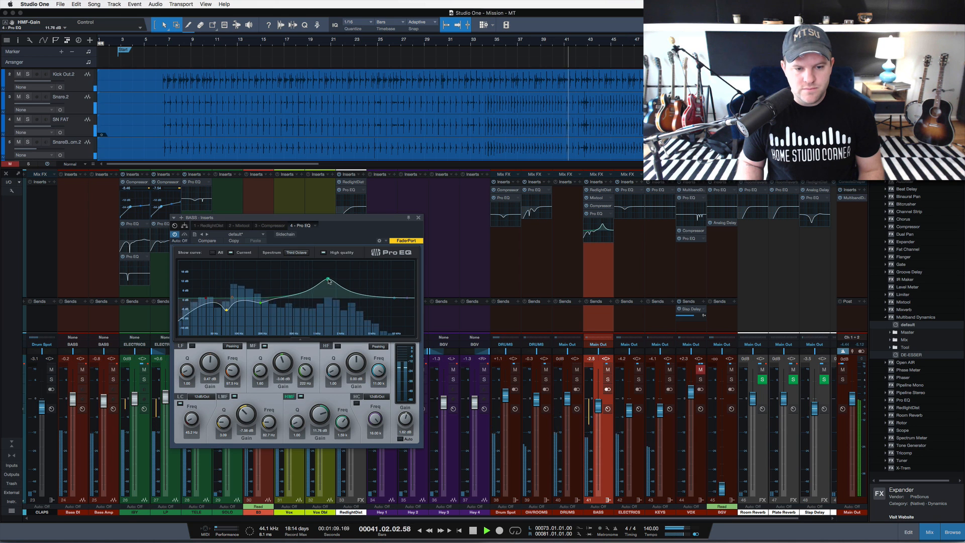
super+click(405, 424)
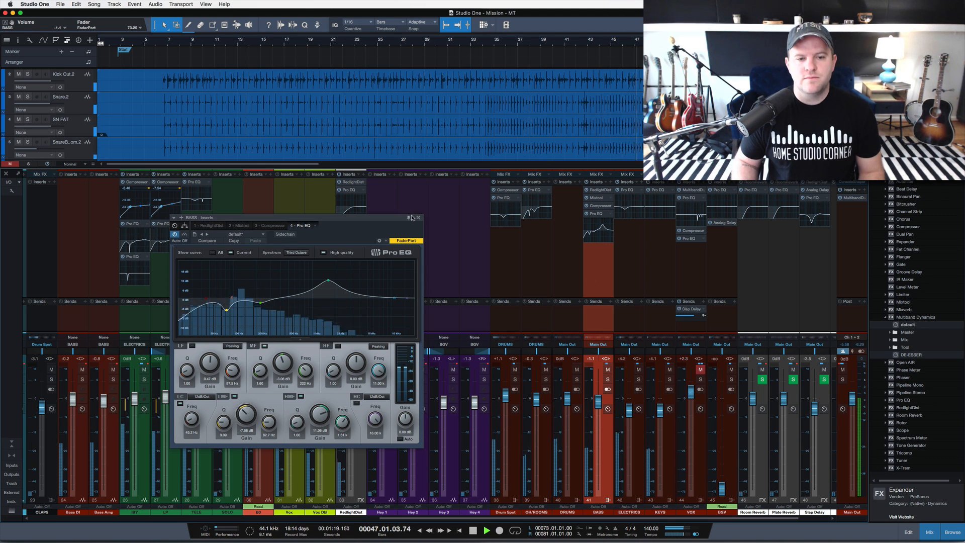
- Audition the BASS bus Pro EQ bypassed and enabled, and raise its low-cut frequency slightly
click(418, 218)
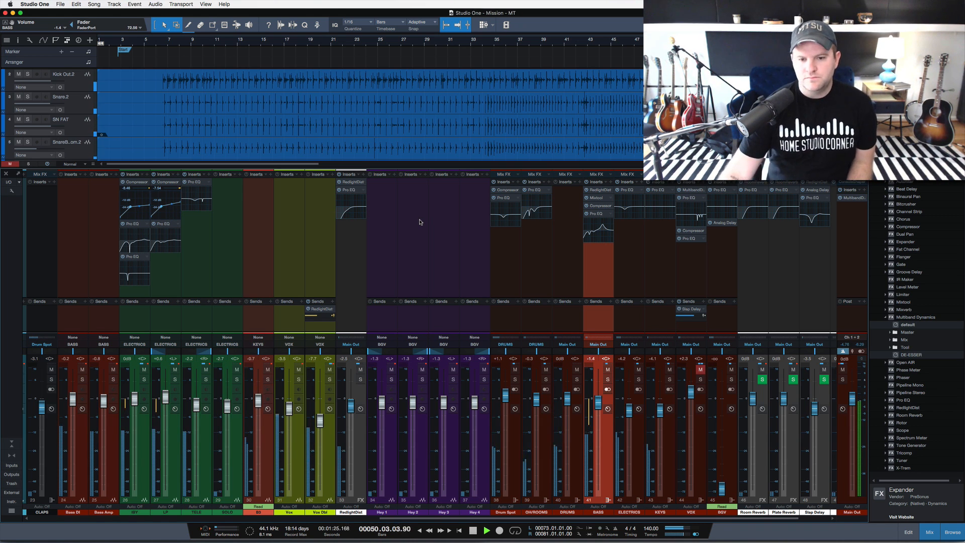
click(593, 215)
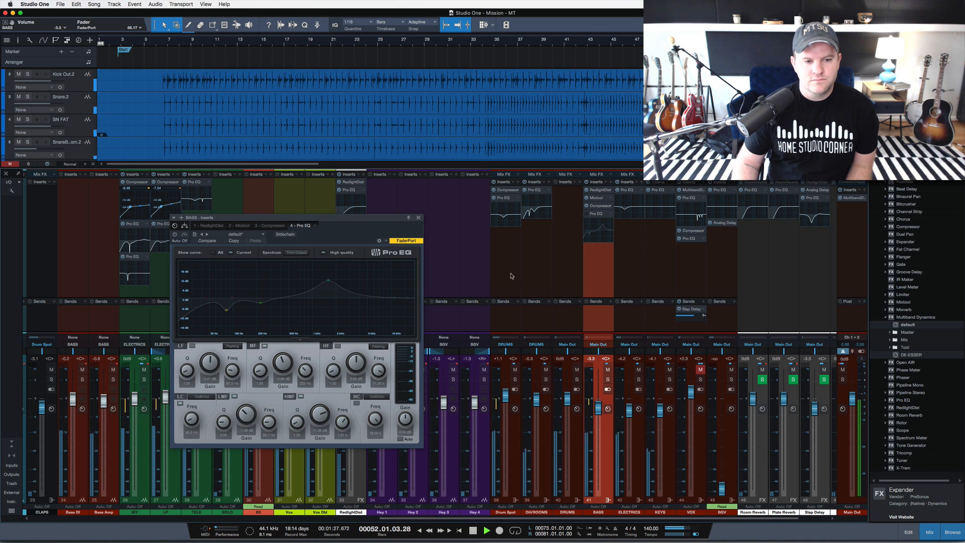
click(175, 234)
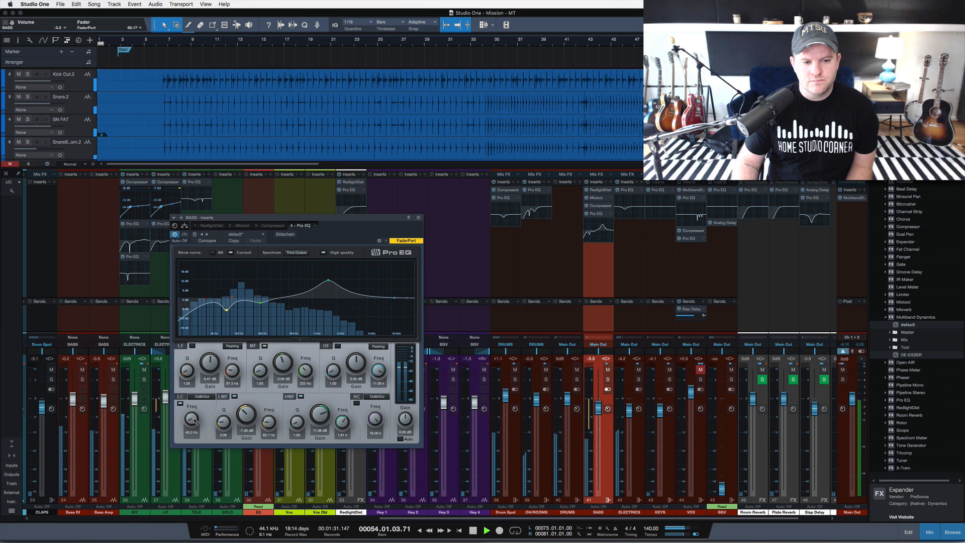
drag(194, 420, 193, 416)
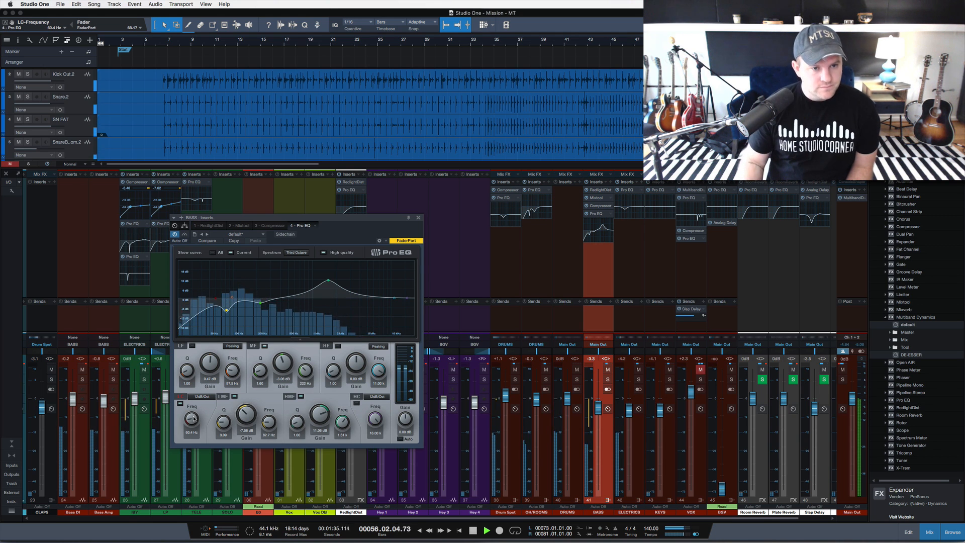
- Review the BASS insert routing and Compressor settings, auditioning BASS soloed, with DRUMS, and in the full mix
click(185, 226)
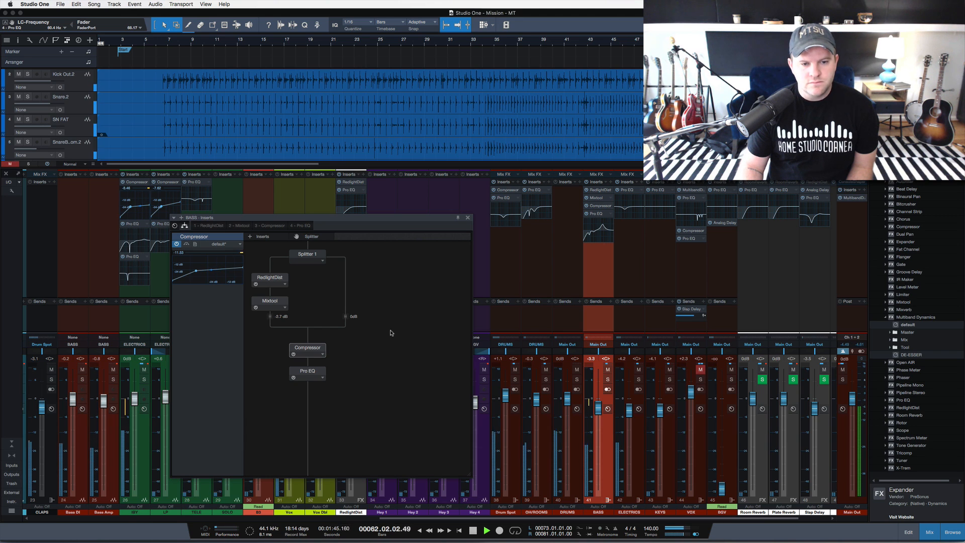
click(467, 218)
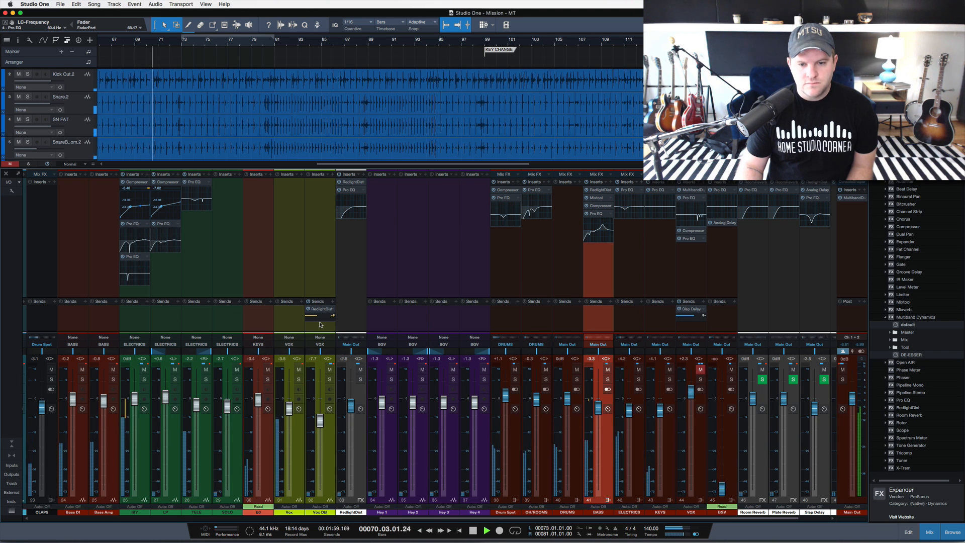
click(595, 207)
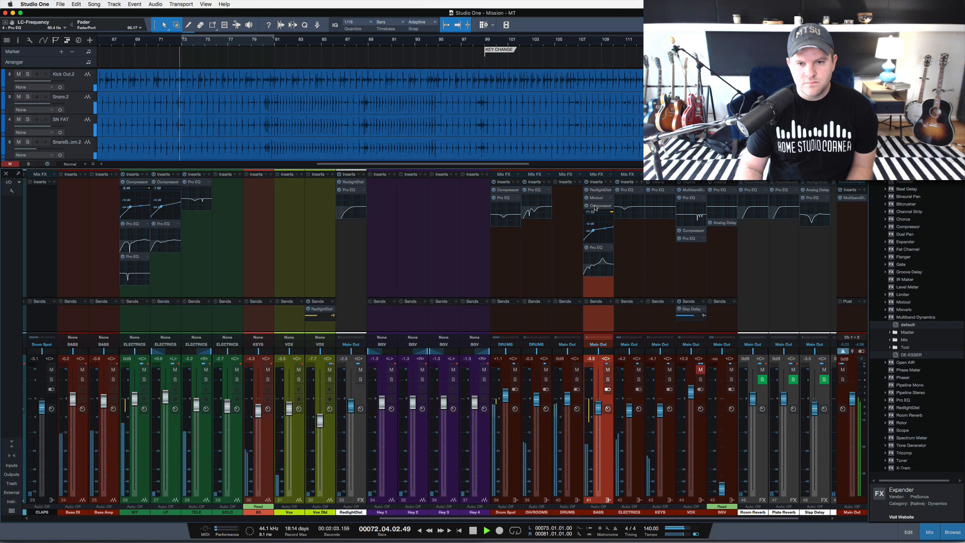
double_click(595, 206)
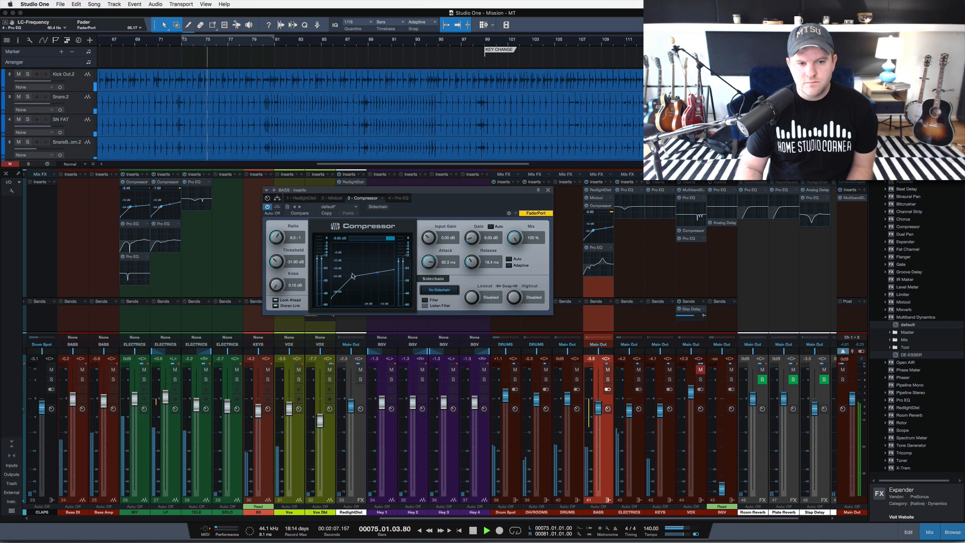
click(608, 379)
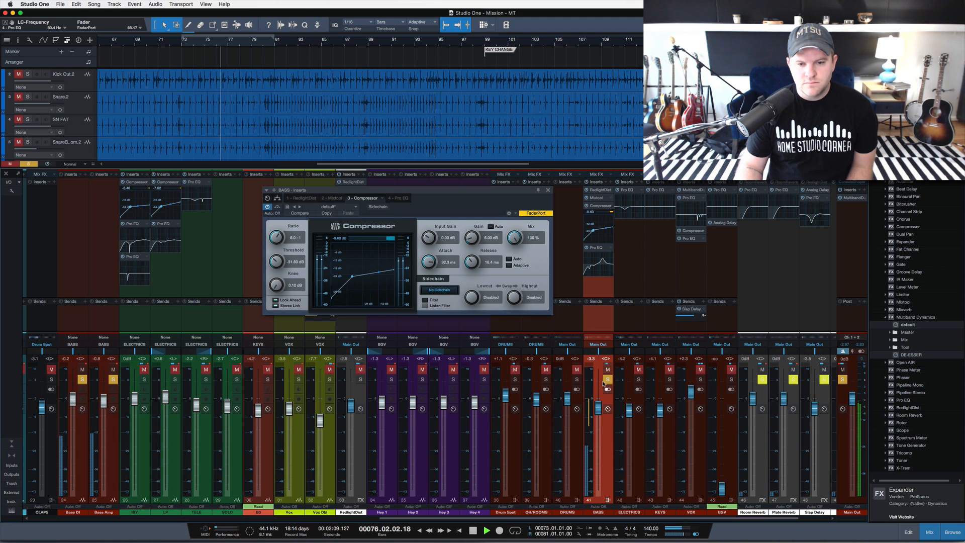
click(577, 380)
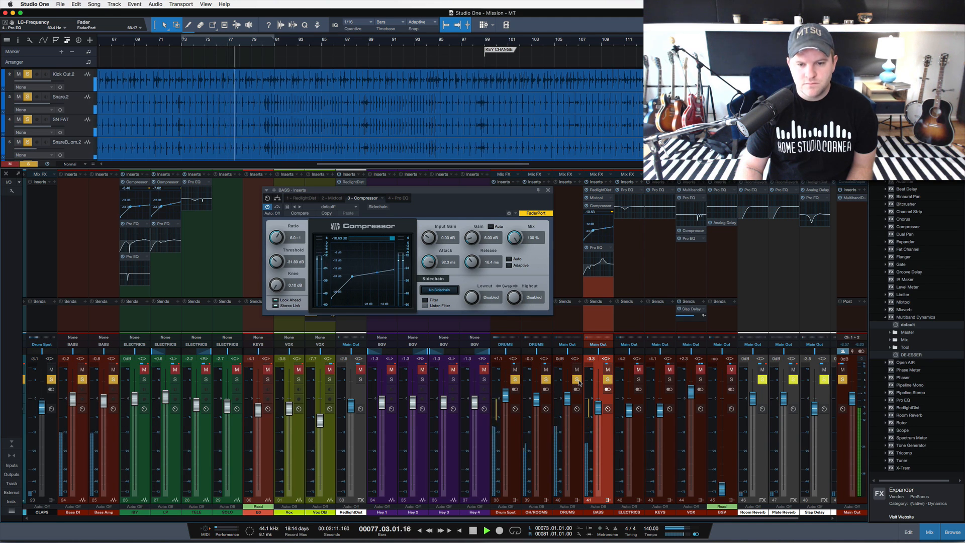
super+click(579, 383)
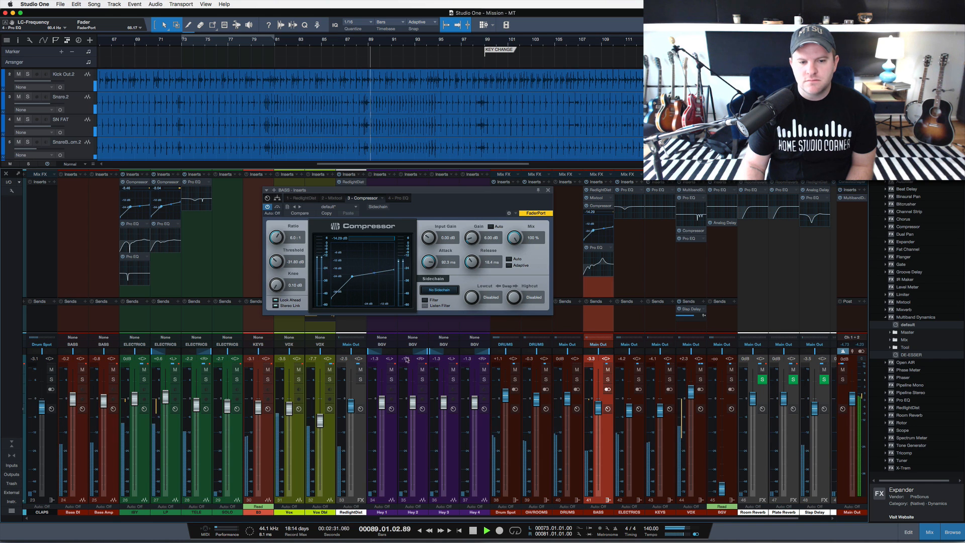
- Audition the RedlightDist effects channel by briefly muting it in the full mix and soloing it
click(360, 370)
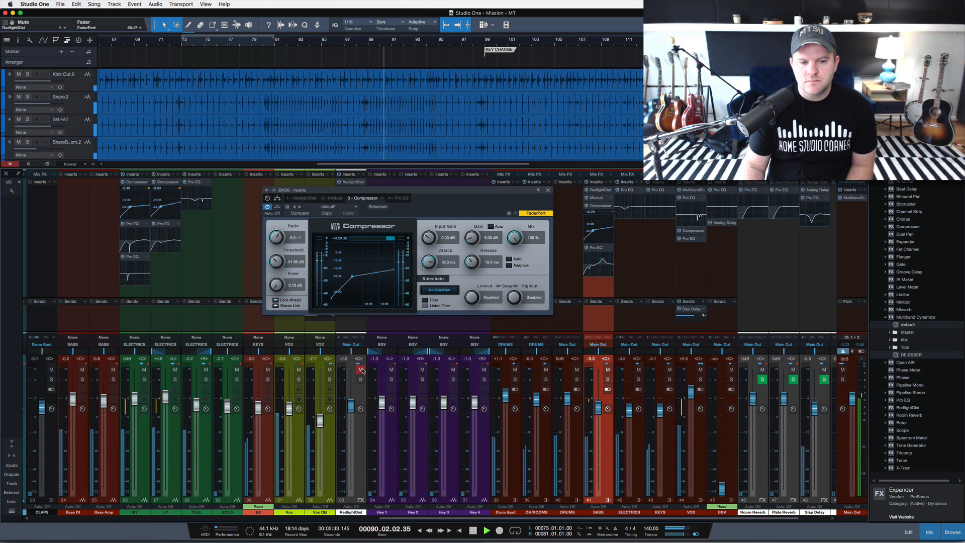
click(360, 370)
click(361, 379)
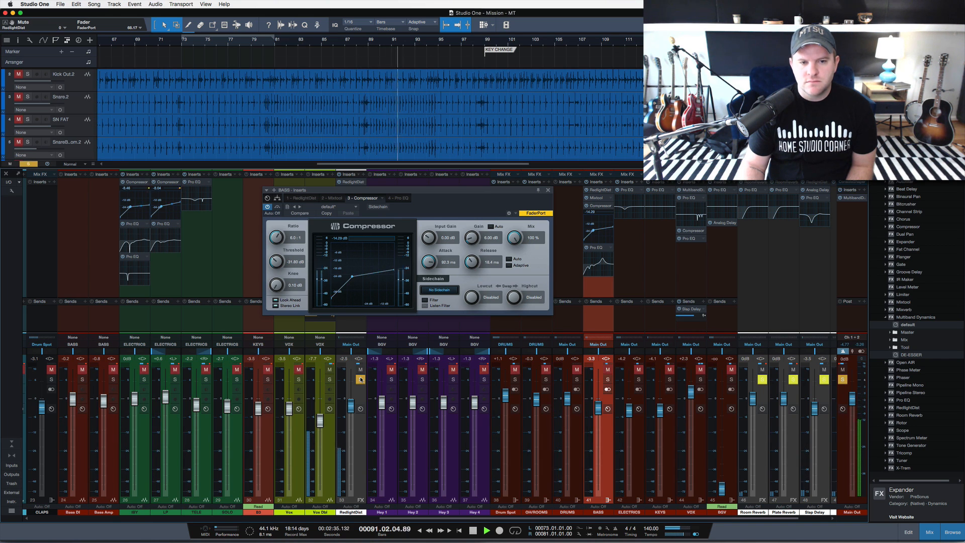
click(361, 379)
- Set the low-mid cut in RedlightDist's Pro EQ to -5.88 dB near 340 Hz, and return the stopped playback to the song's start
click(351, 182)
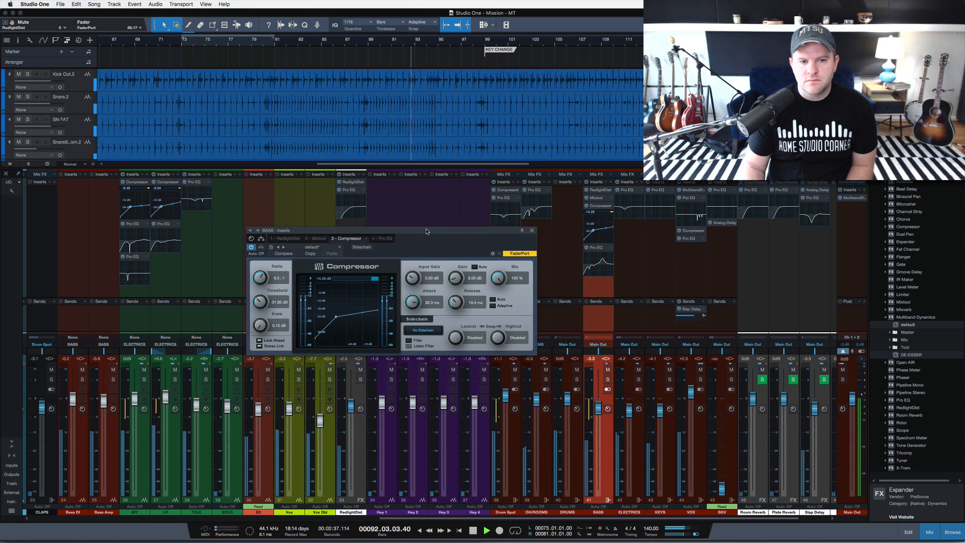
click(351, 190)
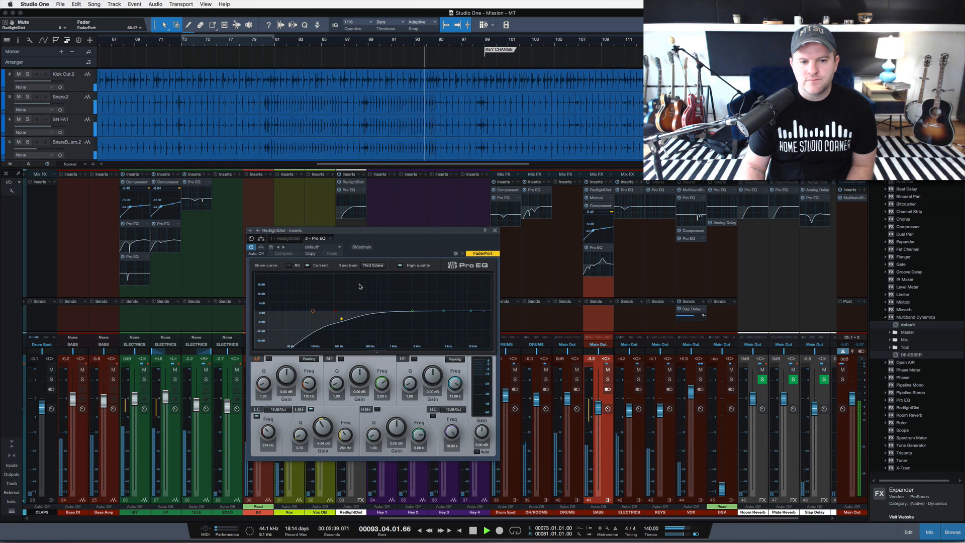
mouse_move(342, 319)
mouse_down()
mouse_move(357, 282)
mouse_move(352, 320)
mouse_up()
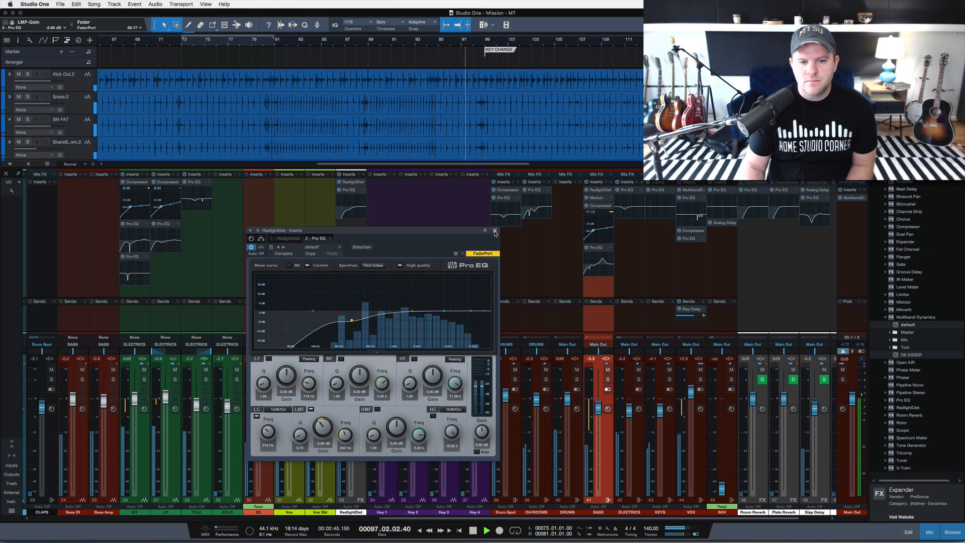
click(496, 230)
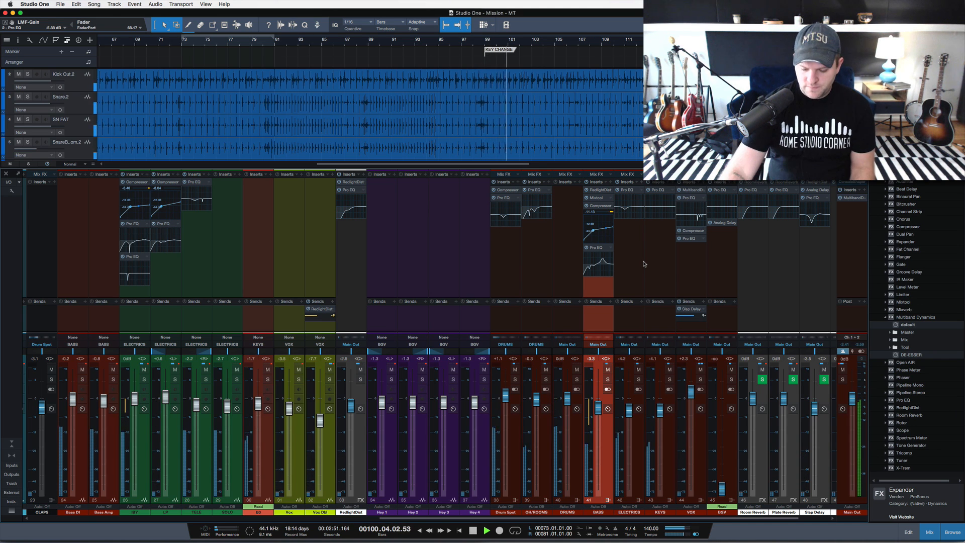
key(space)
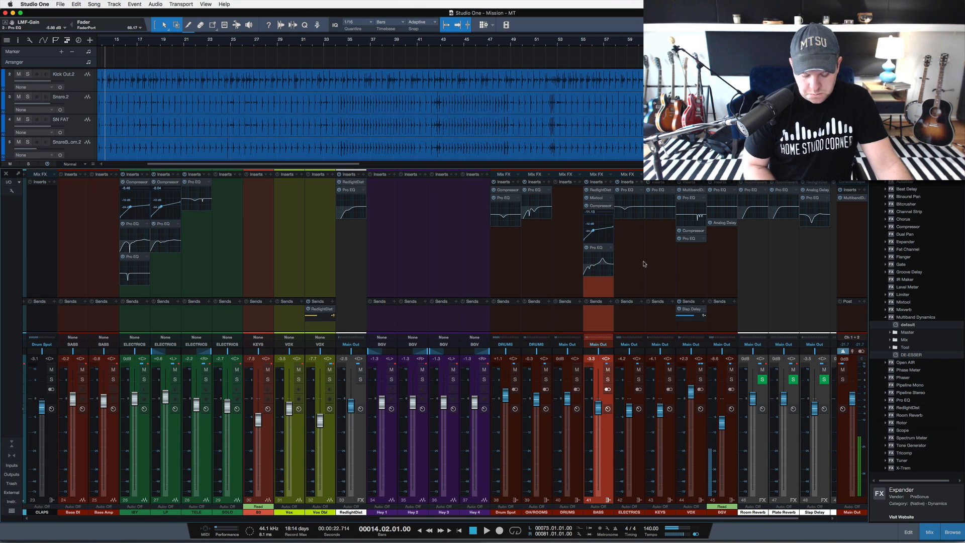
key(space)
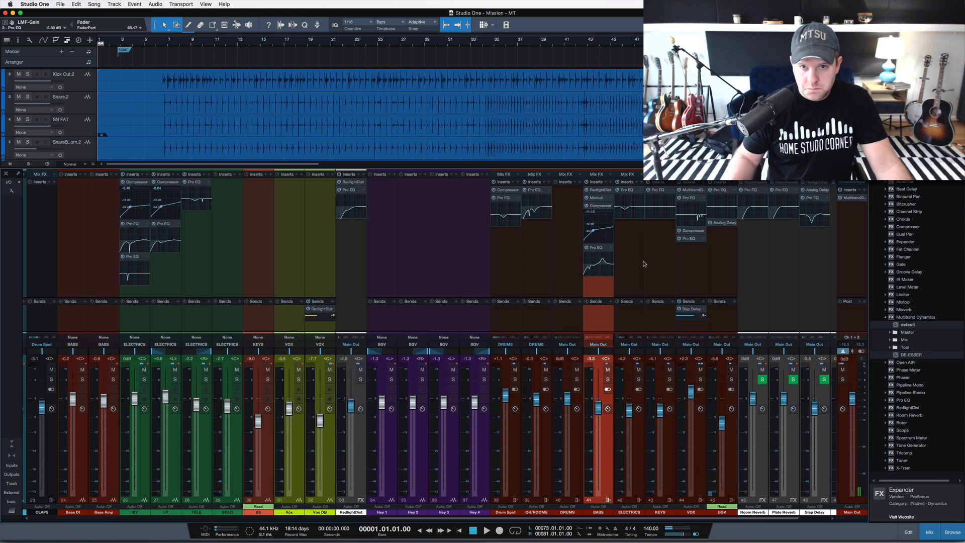